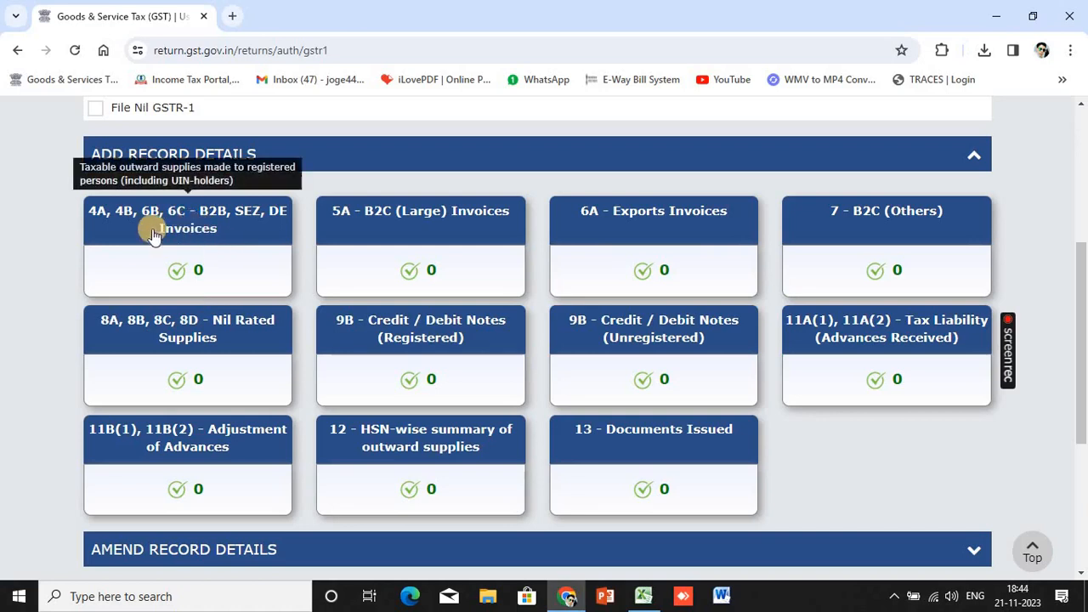
Open the '4A, 4B, 6B, 6C - B2B, SEZ, DE Invoices' section of the GSTR-1 return
{"action": "left_click", "coordinate": [101, 228]}
Start a new B2B invoice record and bring its blank recipient and invoice fields into view
{"action": "scroll", "coordinate": [386, 418], "scroll_direction": "down", "scroll_amount": 3}
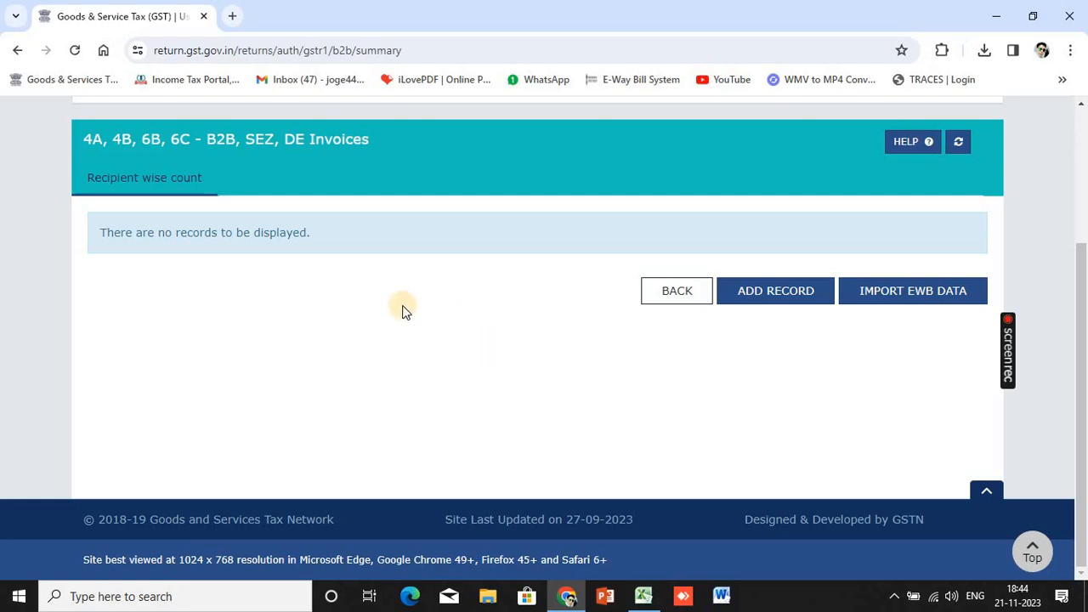
{"action": "left_click", "coordinate": [753, 298]}
{"action": "scroll", "coordinate": [583, 389], "scroll_direction": "down", "scroll_amount": 4}
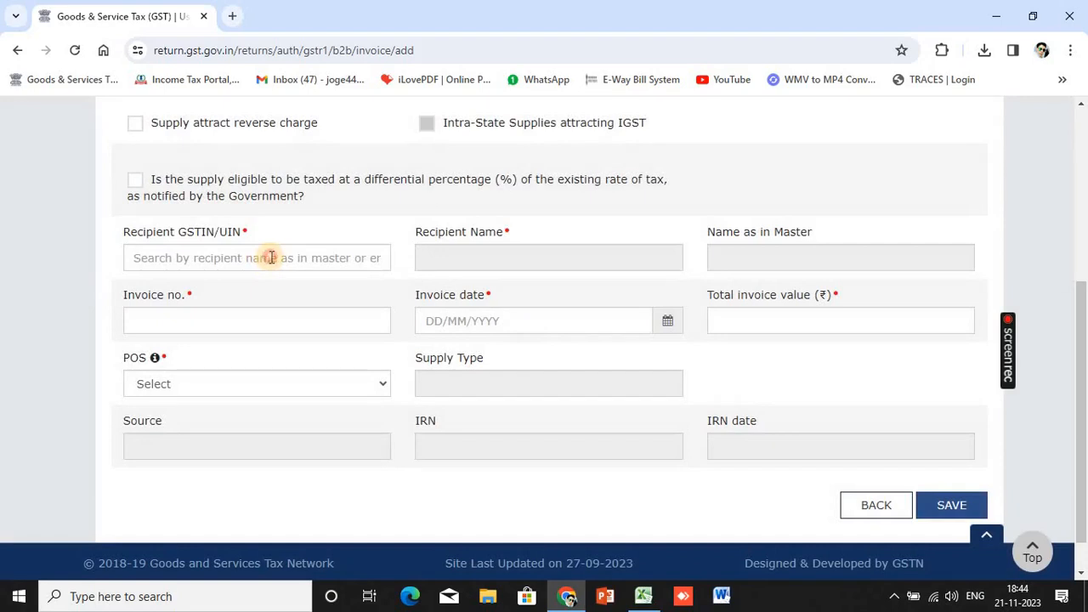
Copy the ABC customer's GSTIN and bill number 455 from Excel into the invoice form
{"action": "left_click", "coordinate": [269, 257]}
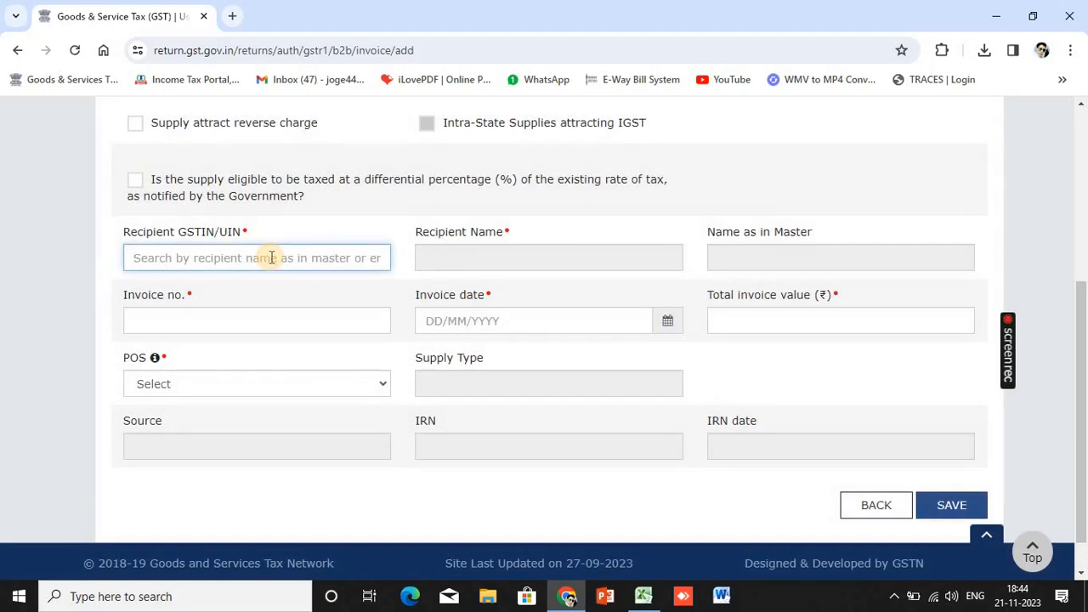
{"action": "key", "text": "alt+Tab"}
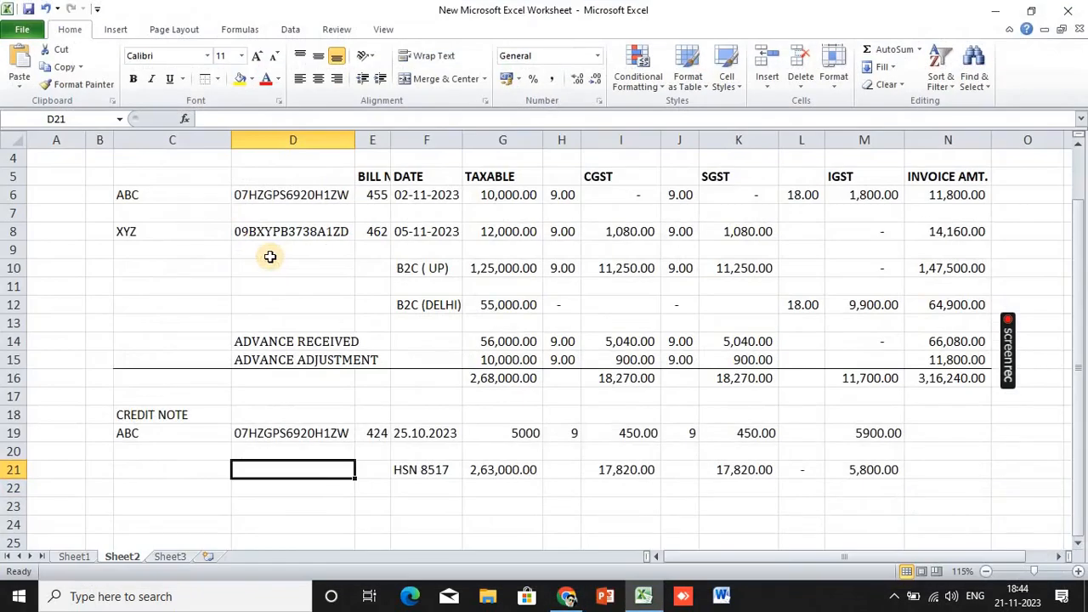
{"action": "left_click", "coordinate": [287, 196]}
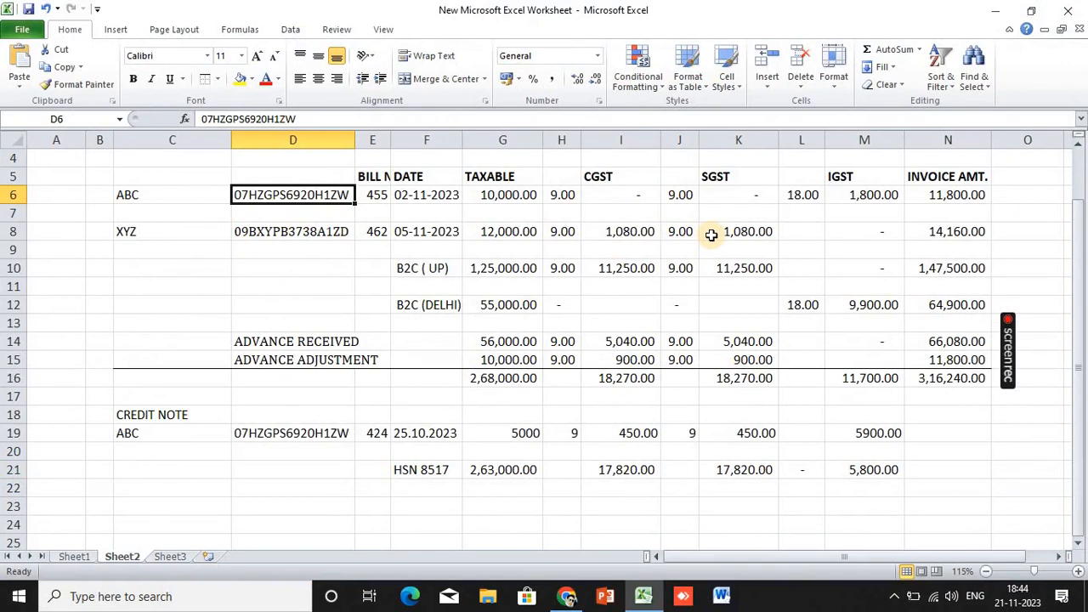
{"action": "key", "text": "ctrl+c"}
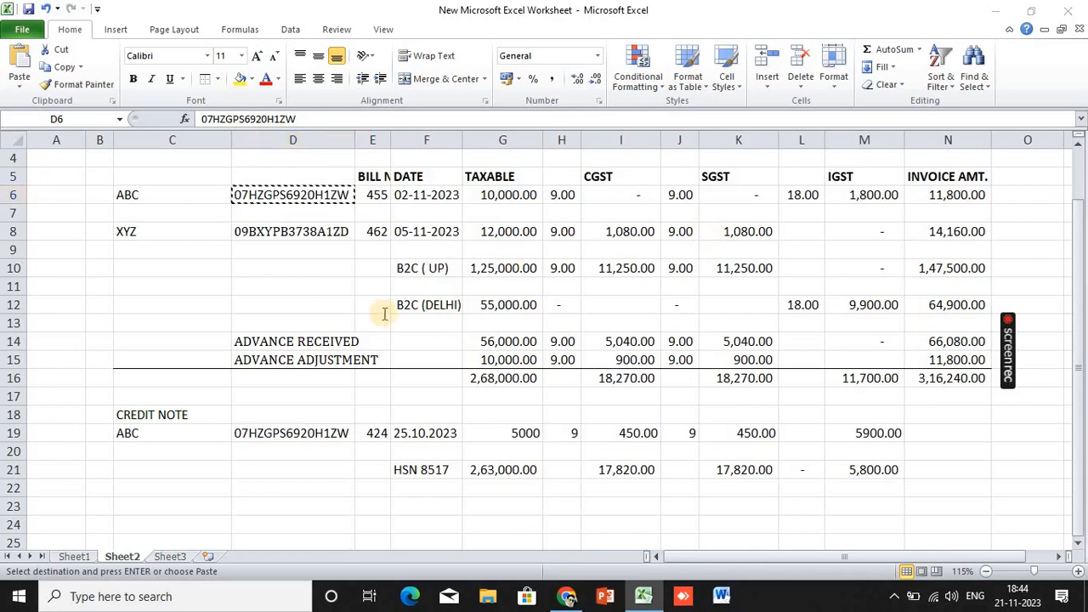
{"action": "key", "text": "alt+Tab"}
{"action": "key", "text": "ctrl+v"}
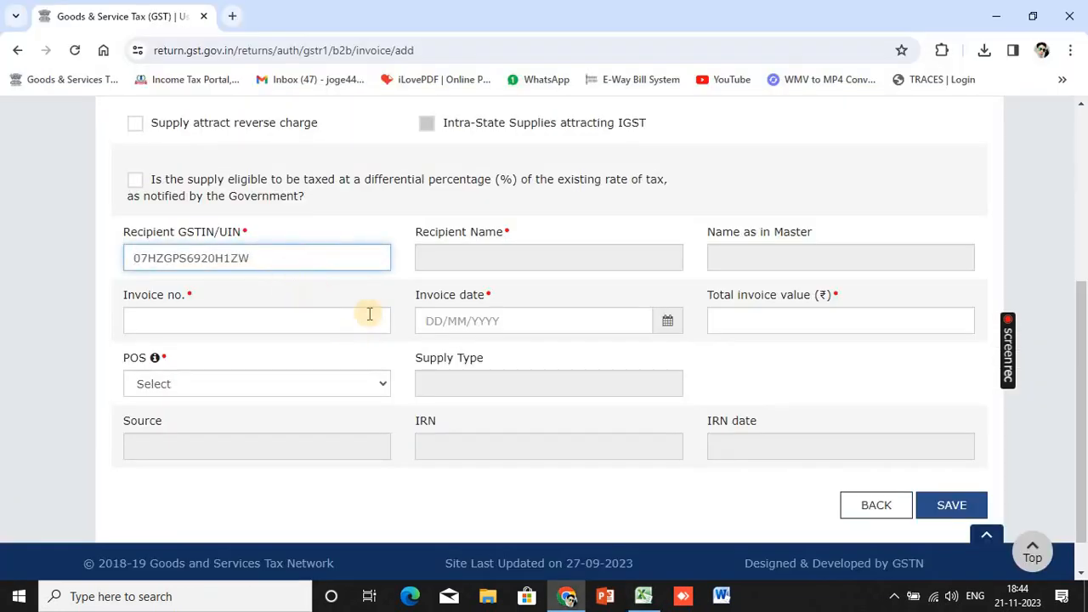
{"action": "left_click", "coordinate": [258, 395]}
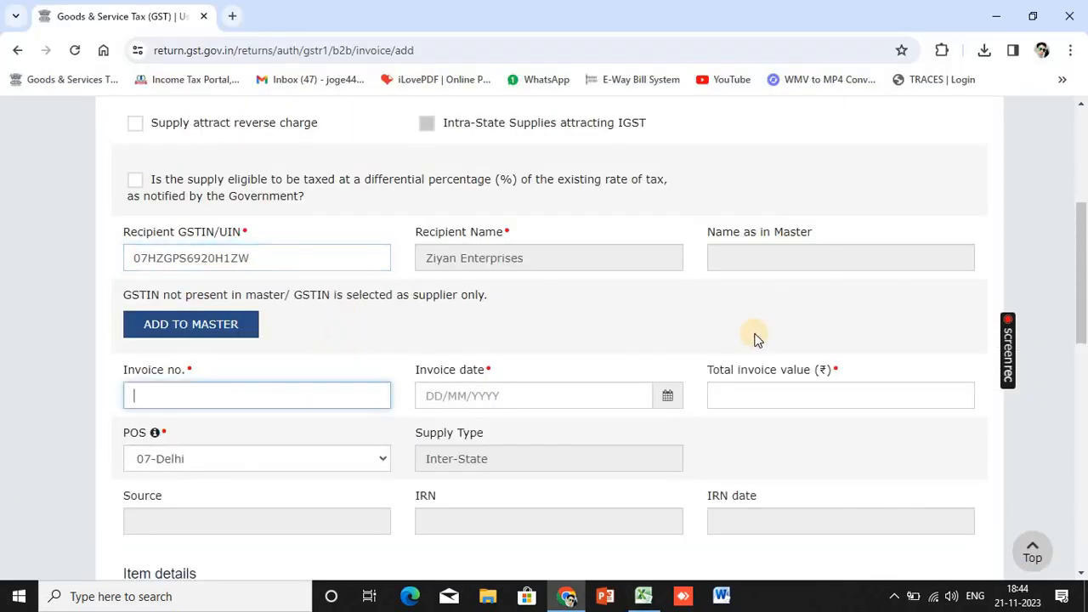
{"action": "key", "text": "alt+Tab"}
{"action": "key", "text": "Right"}
{"action": "key", "text": "ctrl+c"}
{"action": "key", "text": "alt+Tab"}
{"action": "key", "text": "Tab"}
Enter invoice date 02-11-2023 and total invoice value 11800, checking the figures in Excel
{"action": "key", "text": "alt+Tab"}
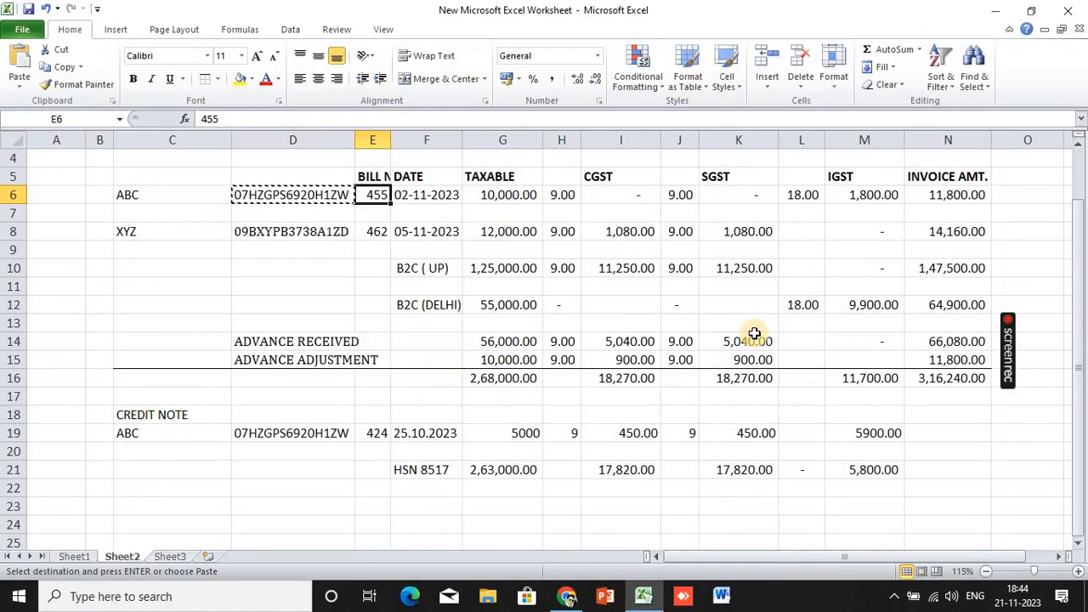
{"action": "key", "text": "alt+Tab"}
{"action": "type", "text": "0"}
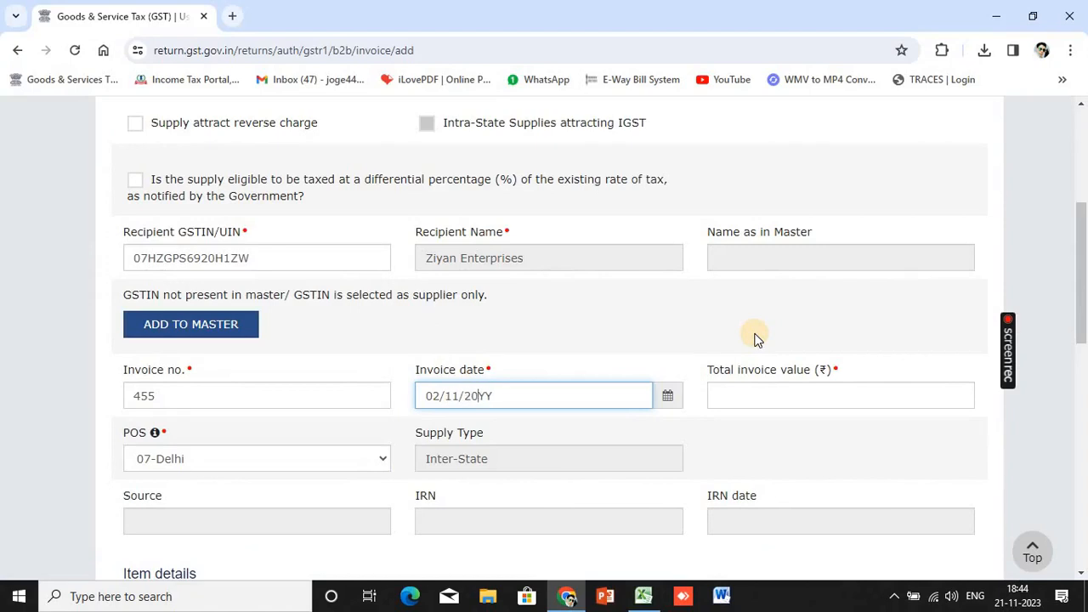
{"action": "type", "text": "2-11-2023"}
{"action": "key", "text": "Tab"}
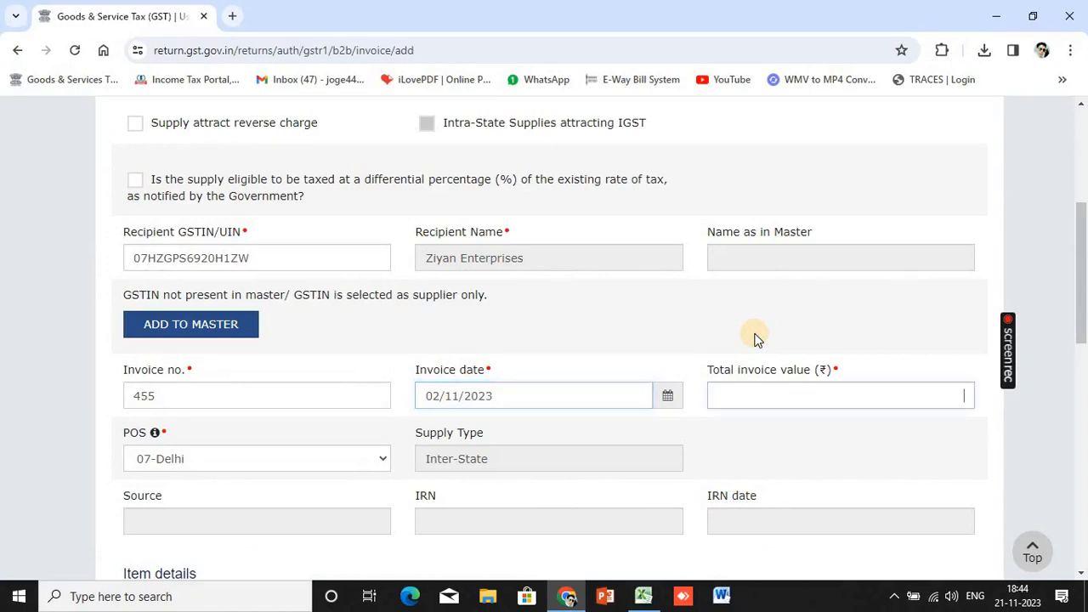
{"action": "key", "text": "alt+Tab"}
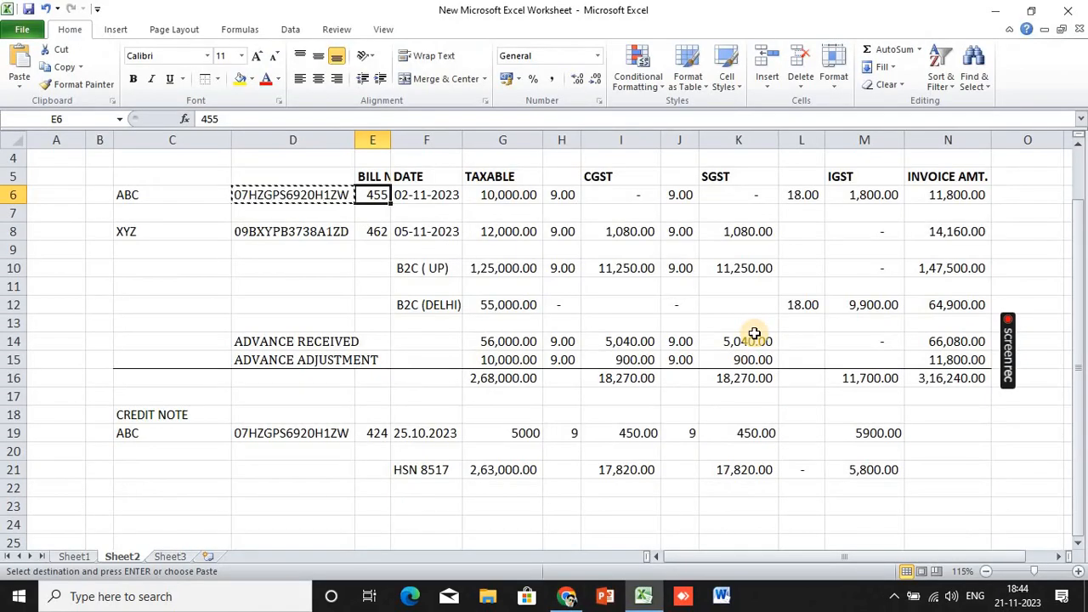
{"action": "key", "text": "alt+Tab"}
{"action": "type", "text": "1"}
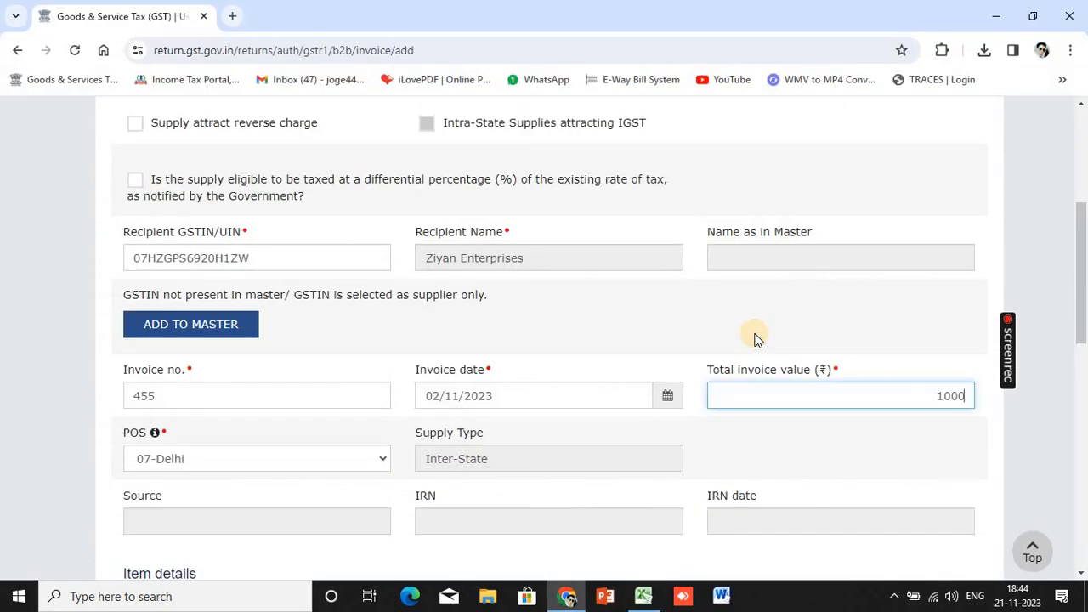
{"action": "key", "text": "alt+Tab"}
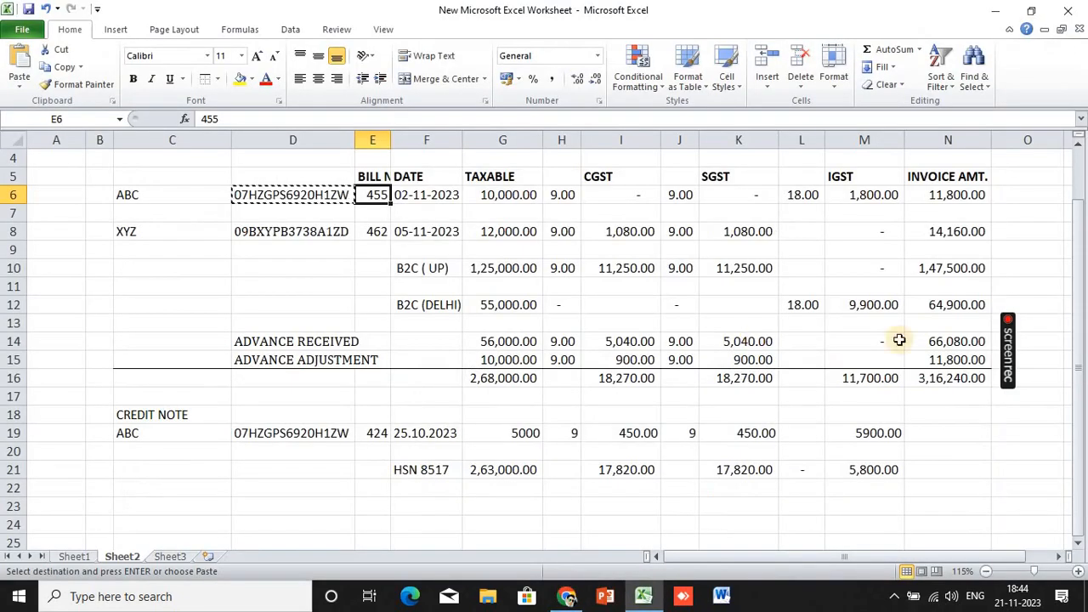
{"action": "key", "text": "alt+Tab"}
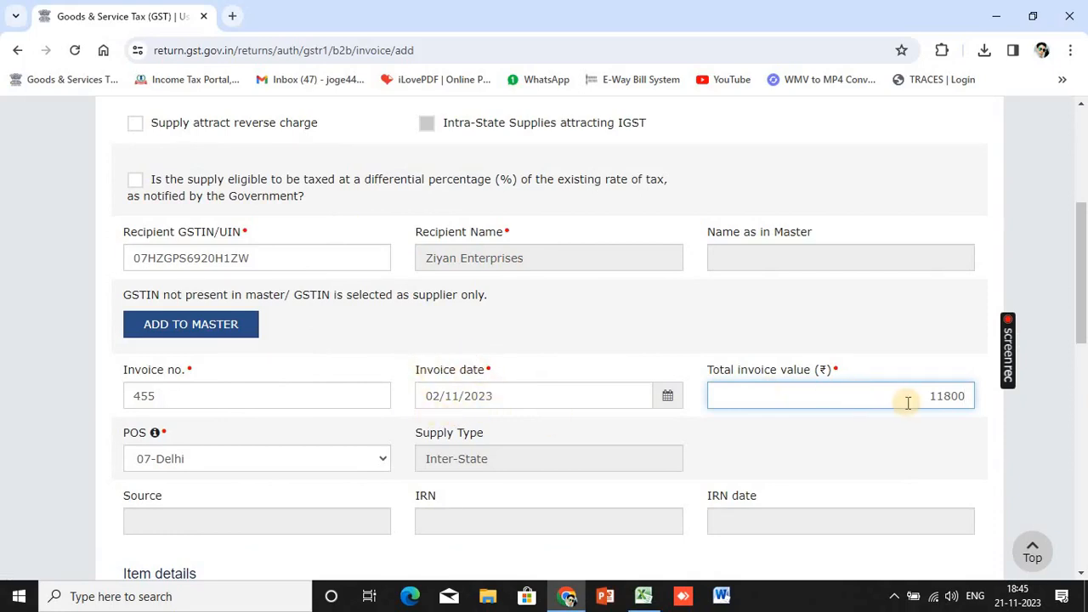
Enter 10000 as the 18% taxable value, giving IGST 1,800.00, and save the invoice
{"action": "scroll", "coordinate": [890, 410], "scroll_direction": "down", "scroll_amount": 5}
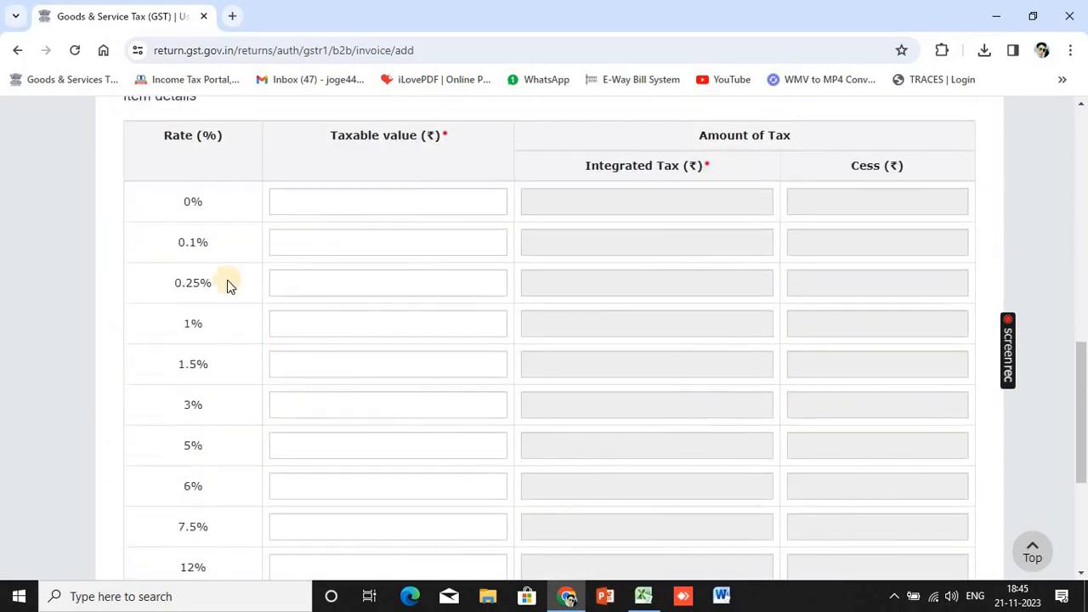
{"action": "scroll", "coordinate": [215, 274], "scroll_direction": "down", "scroll_amount": 2}
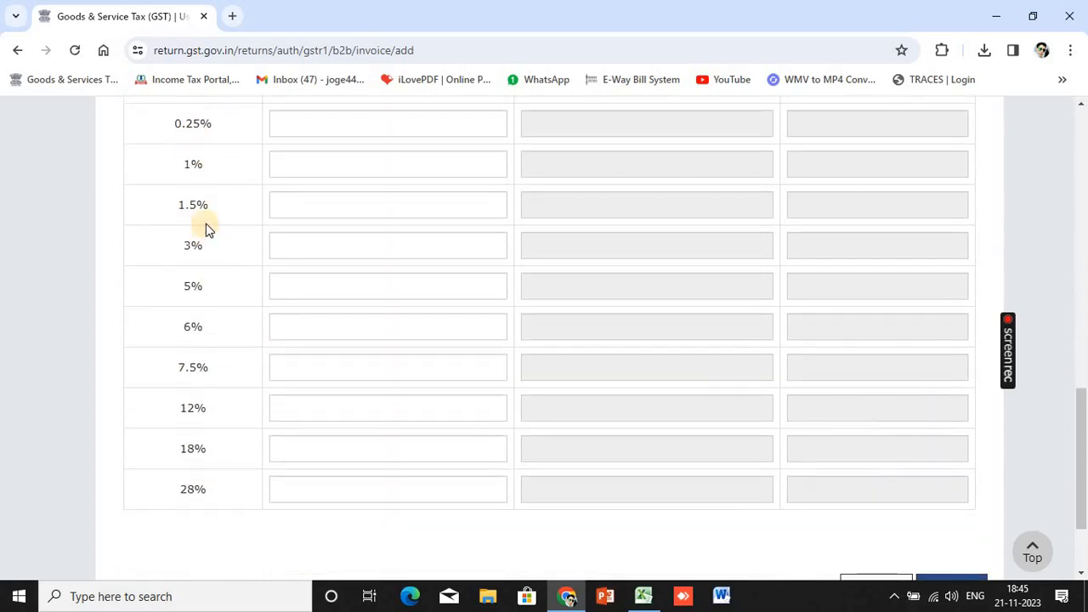
{"action": "left_click", "coordinate": [292, 445]}
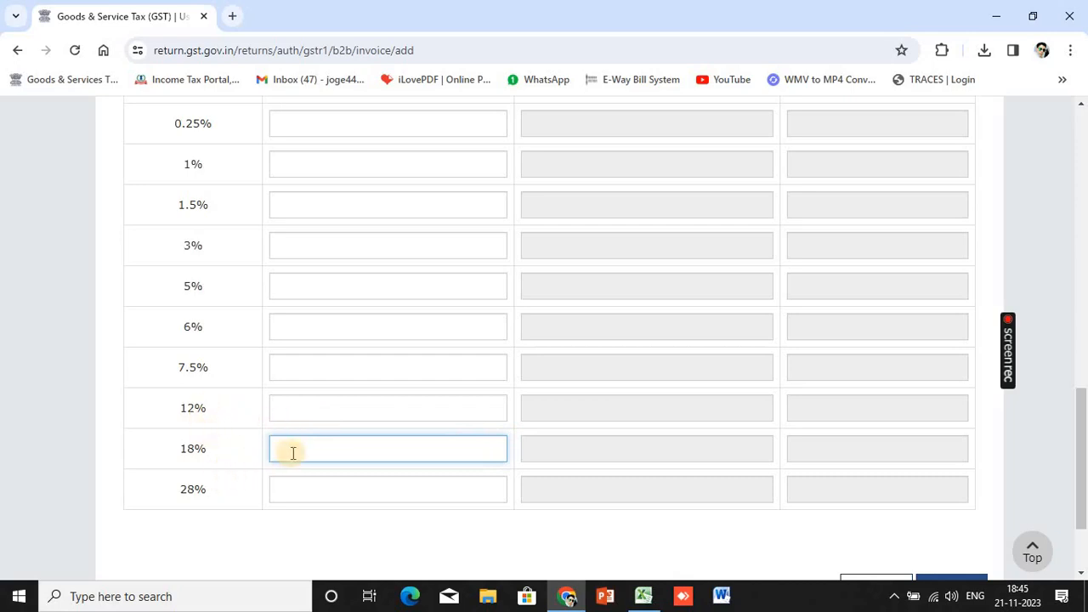
{"action": "key", "text": "alt+Tab"}
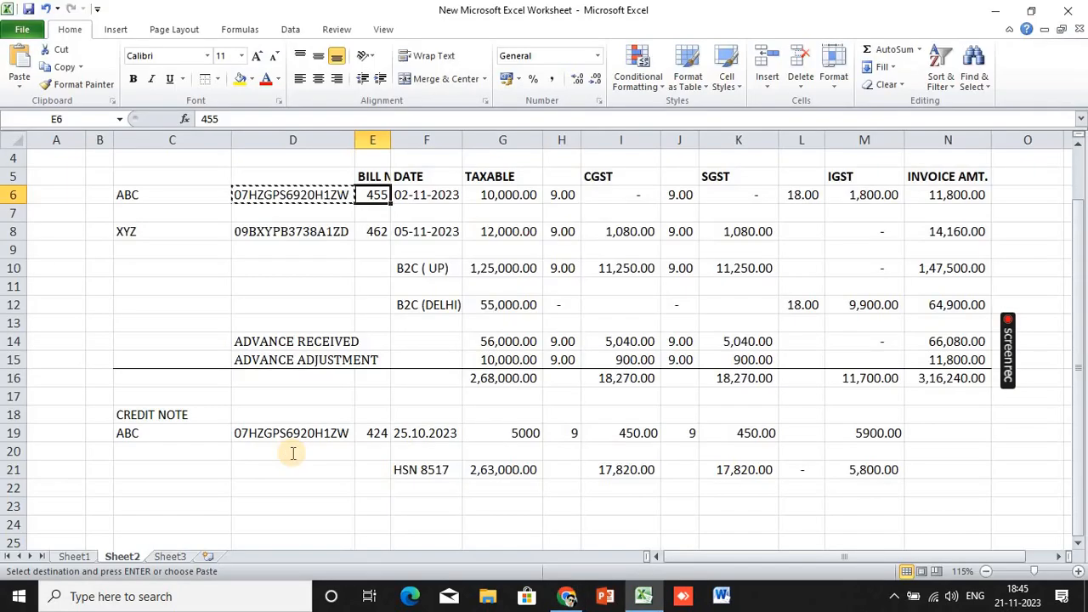
{"action": "key", "text": "alt+Tab"}
{"action": "type", "text": "1"}
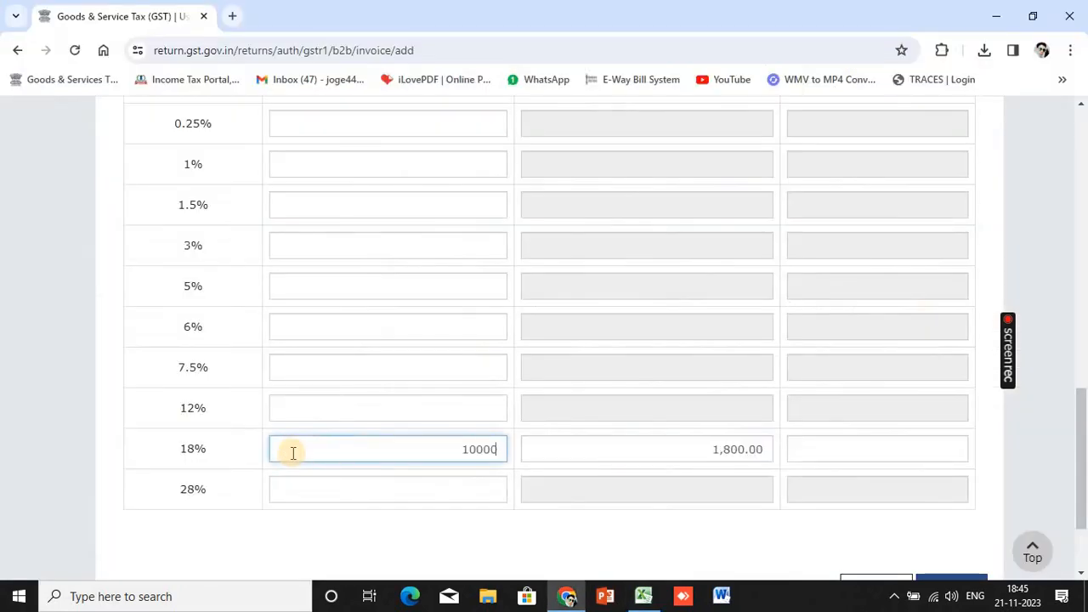
{"action": "key", "text": "alt+Tab"}
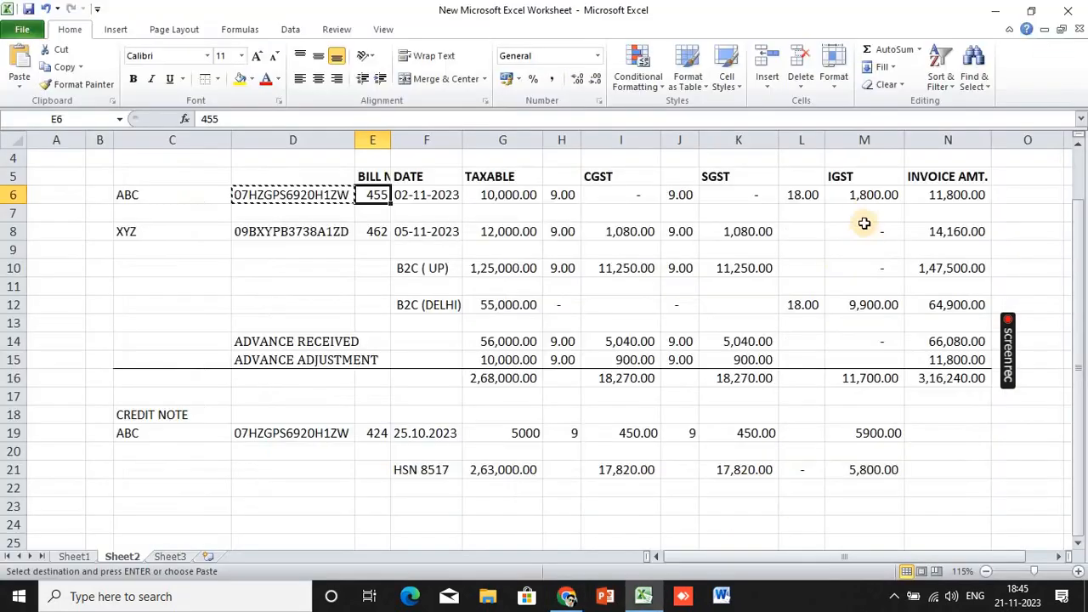
{"action": "key", "text": "alt+Tab"}
{"action": "scroll", "coordinate": [879, 518], "scroll_direction": "down", "scroll_amount": 2}
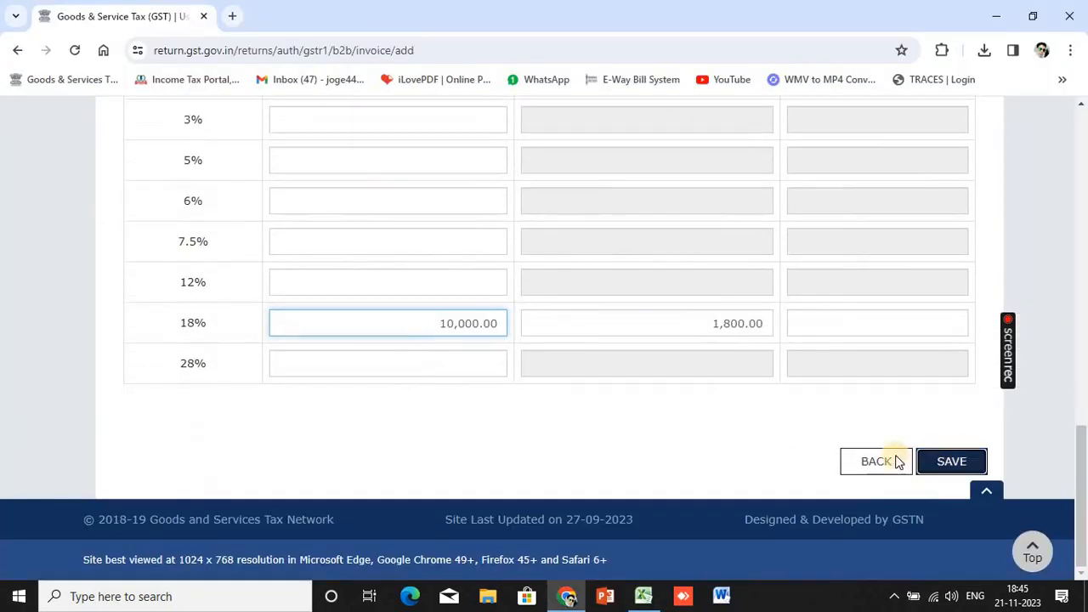
{"action": "left_click", "coordinate": [935, 460]}
{"action": "scroll", "coordinate": [819, 408], "scroll_direction": "down", "scroll_amount": 4}
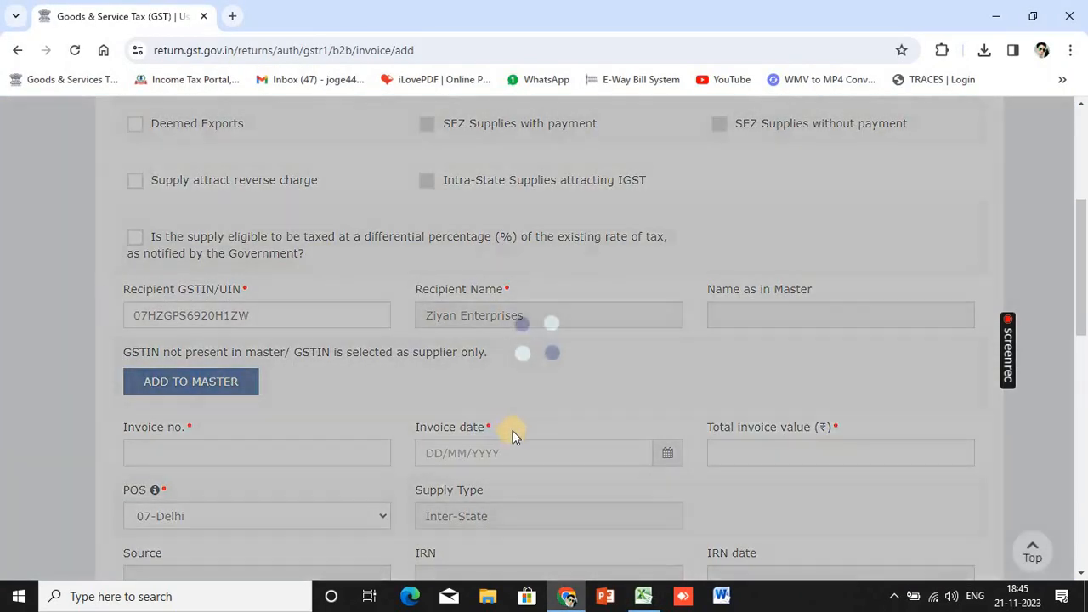
Replace the recipient GSTIN with the XYZ customer's GSTIN copied from Excel cell D8
{"action": "scroll", "coordinate": [376, 388], "scroll_direction": "down", "scroll_amount": 5}
{"action": "scroll", "coordinate": [272, 162], "scroll_direction": "up", "scroll_amount": 4}
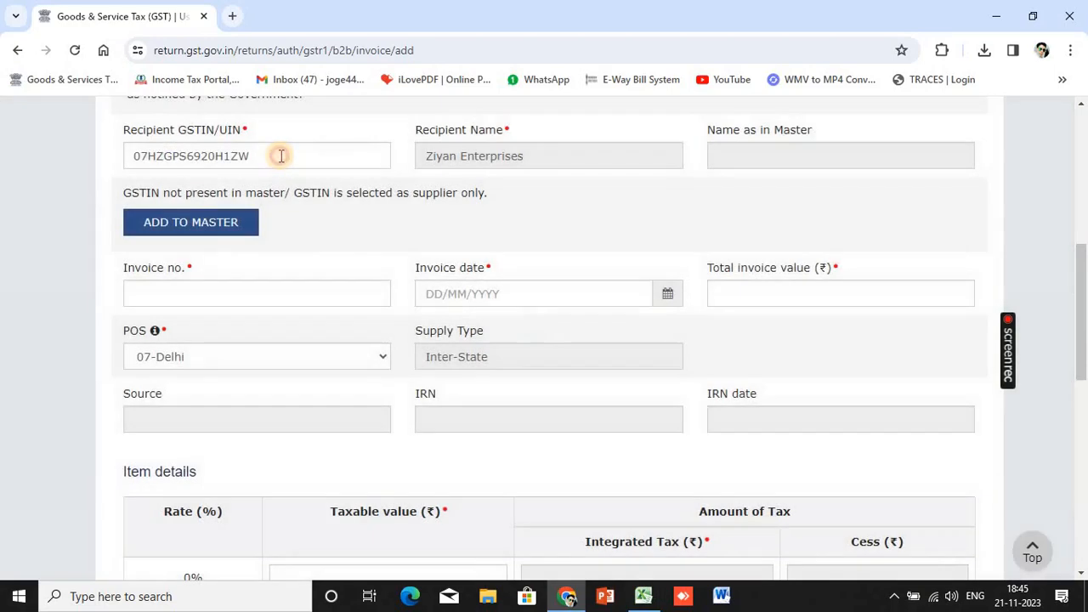
{"action": "left_click", "coordinate": [281, 156]}
{"action": "key", "text": "BackSpace"}
{"action": "key", "text": "BackSpace"}
{"action": "key", "text": "BackSpace"}
{"action": "key", "text": "BackSpace"}
{"action": "key", "text": "BackSpace"}
{"action": "key", "text": "BackSpace"}
{"action": "key", "text": "BackSpace"}
{"action": "key", "text": "BackSpace"}
{"action": "key", "text": "BackSpace"}
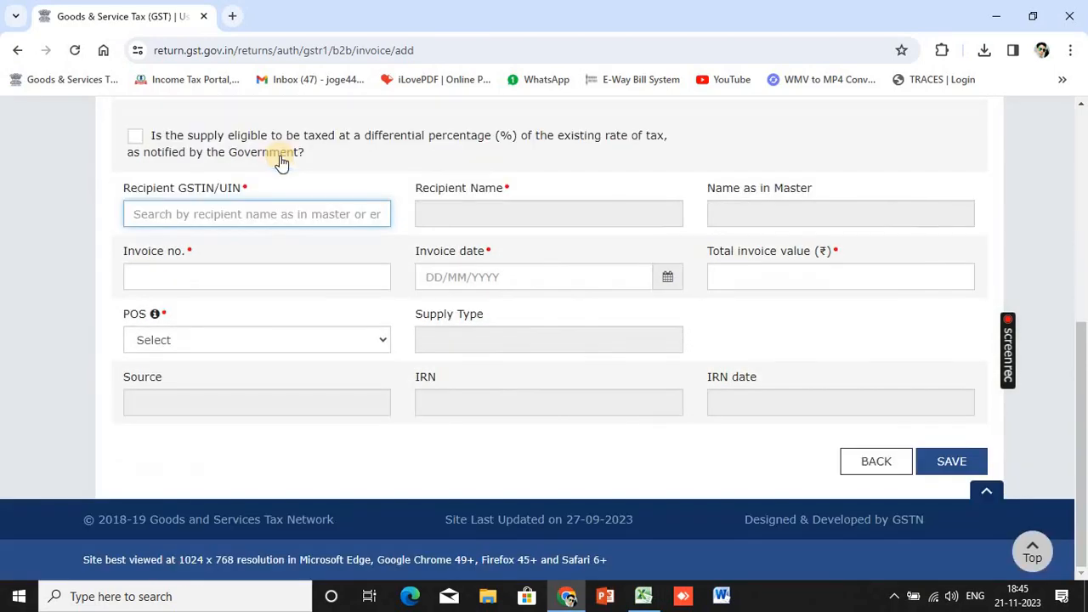
{"action": "key", "text": "alt+Tab"}
{"action": "key", "text": "Down"}
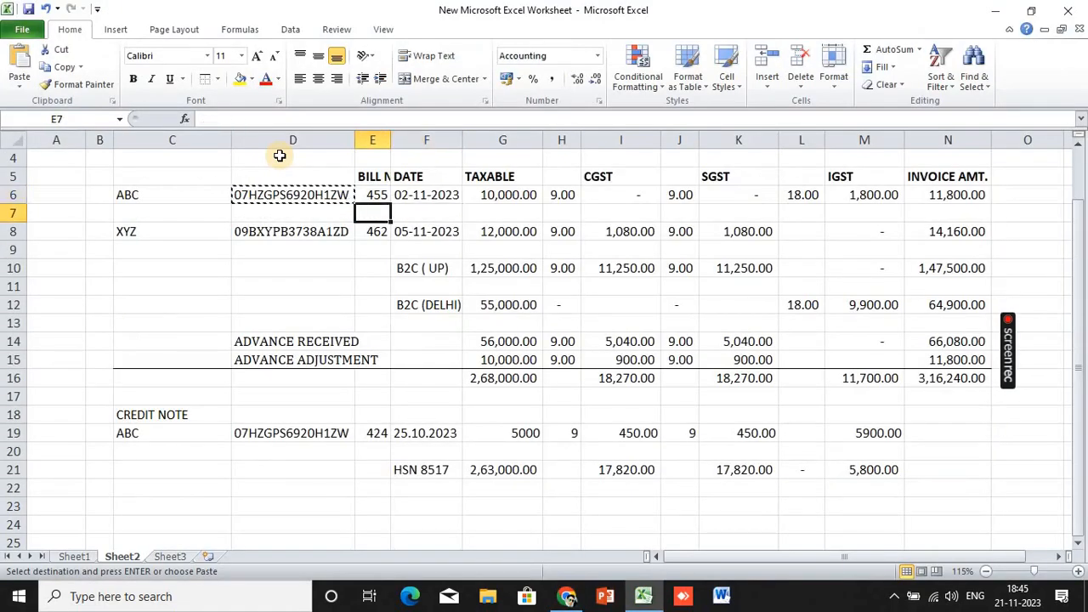
{"action": "key", "text": "Left"}
{"action": "key", "text": "Down"}
{"action": "key", "text": "ctrl+c"}
{"action": "key", "text": "alt+Tab"}
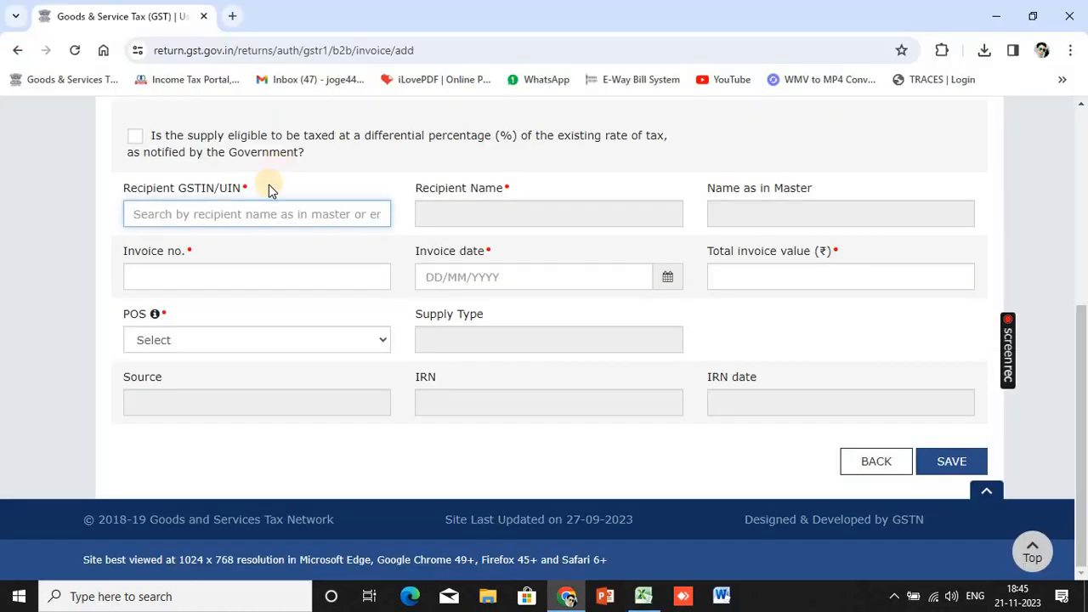
{"action": "key", "text": "ctrl+v"}
{"action": "scroll", "coordinate": [379, 254], "scroll_direction": "down", "scroll_amount": 1}
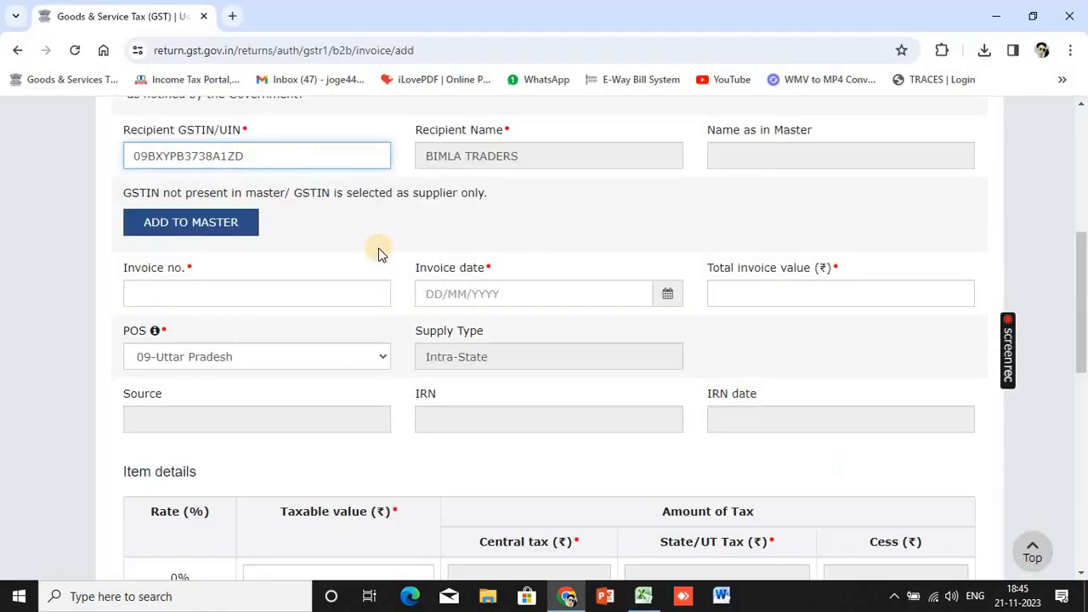
Enter invoice number 462 dated 04-11-2023 and check the 12000 taxable amount in Excel
{"action": "left_click", "coordinate": [244, 294]}
{"action": "key", "text": "alt+Tab"}
{"action": "key", "text": "Right"}
{"action": "key", "text": "alt+Tab"}
{"action": "type", "text": "4"}
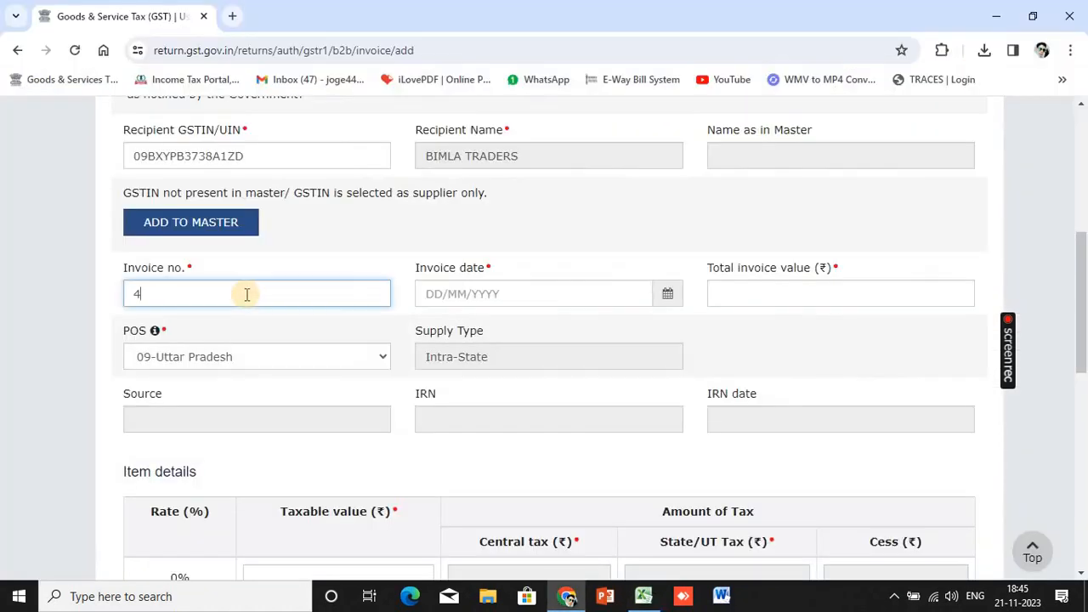
{"action": "type", "text": "62"}
{"action": "key", "text": "Tab"}
{"action": "key", "text": "alt+Tab"}
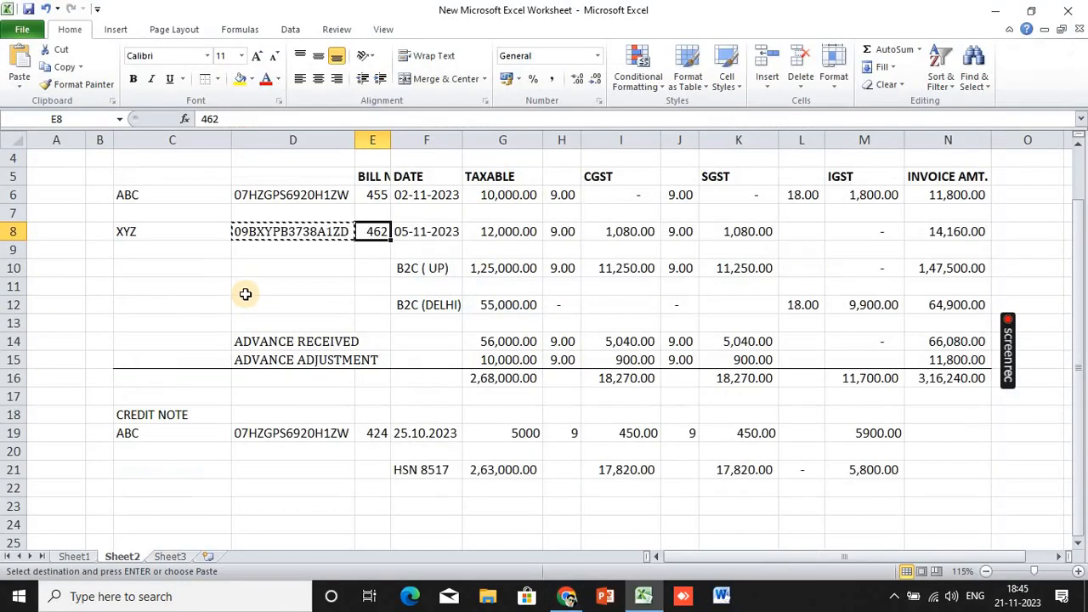
{"action": "key", "text": "alt+Tab"}
{"action": "type", "text": "041"}
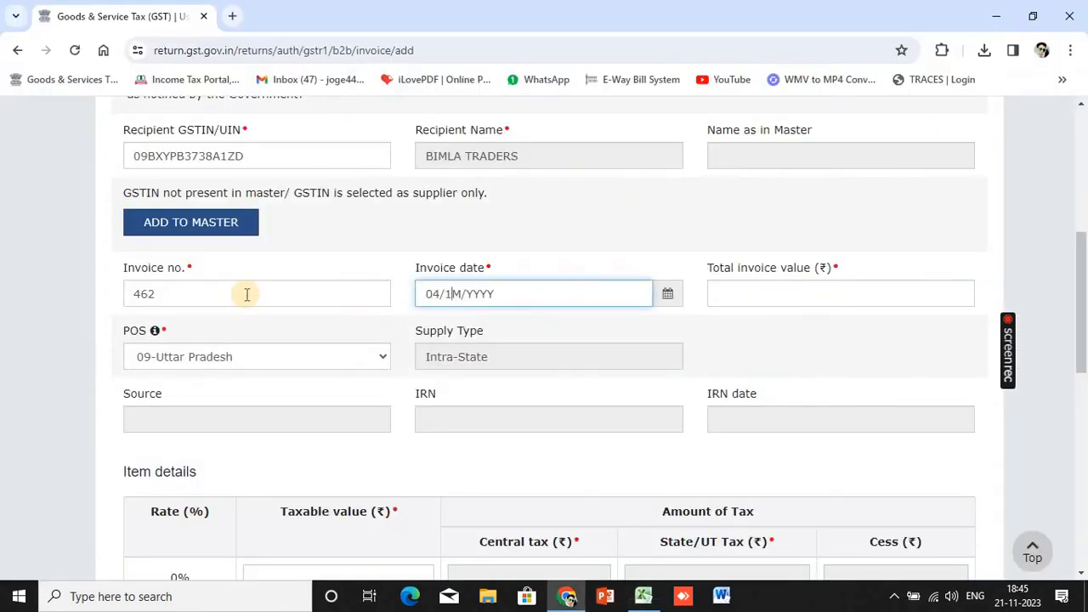
{"action": "type", "text": "12023"}
{"action": "key", "text": "Tab"}
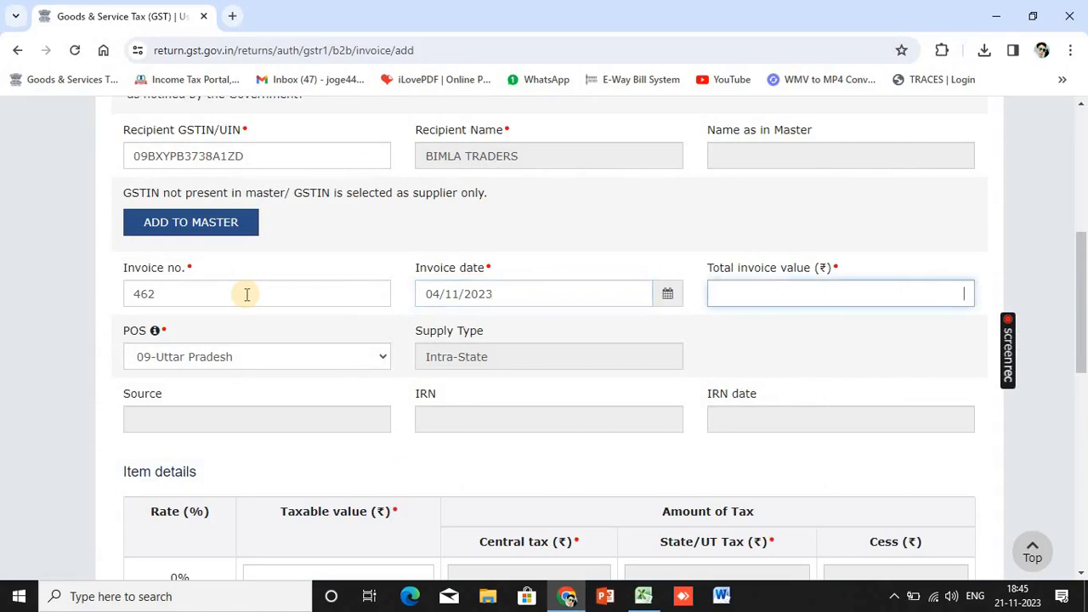
{"action": "key", "text": "alt+Tab"}
{"action": "key", "text": "Right"}
{"action": "key", "text": "alt+Tab"}
{"action": "key", "text": "alt+Tab"}
{"action": "key", "text": "alt+Tab"}
{"action": "scroll", "coordinate": [255, 357], "scroll_direction": "down", "scroll_amount": 7}
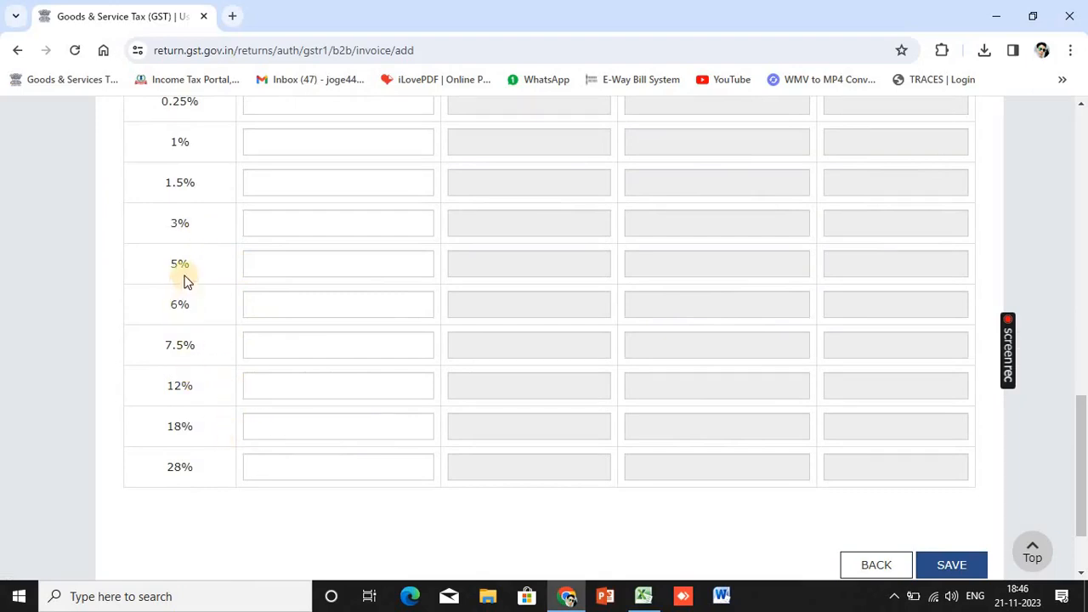
Enter 12,000 taxable at 18% (CGST and SGST 1,080 each) and save the invoice
{"action": "left_click", "coordinate": [273, 426]}
{"action": "key", "text": "alt+Tab"}
{"action": "key", "text": "alt+Tab"}
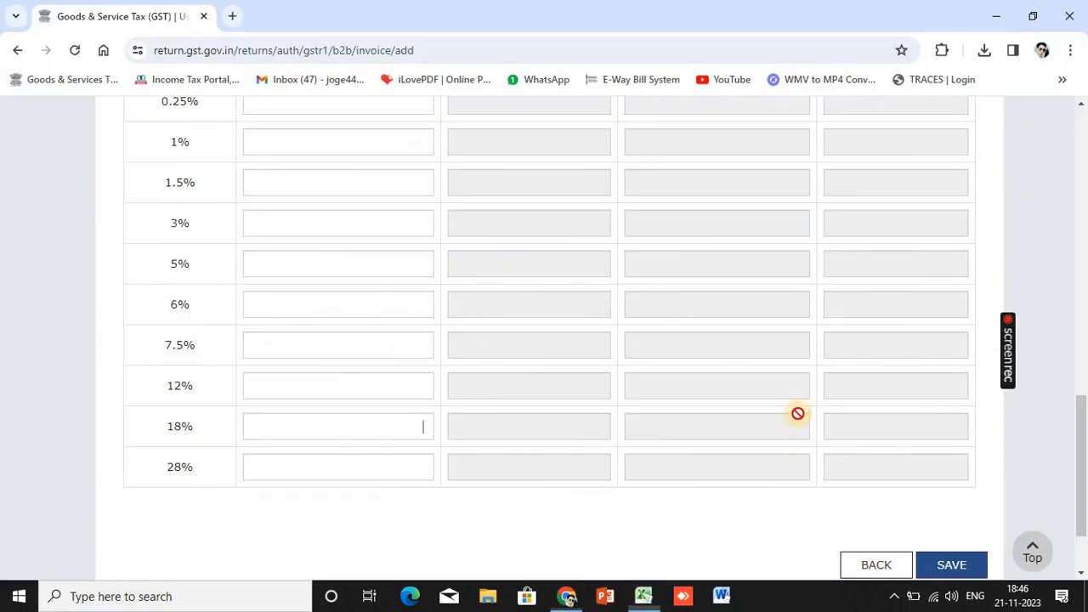
{"action": "type", "text": "12000"}
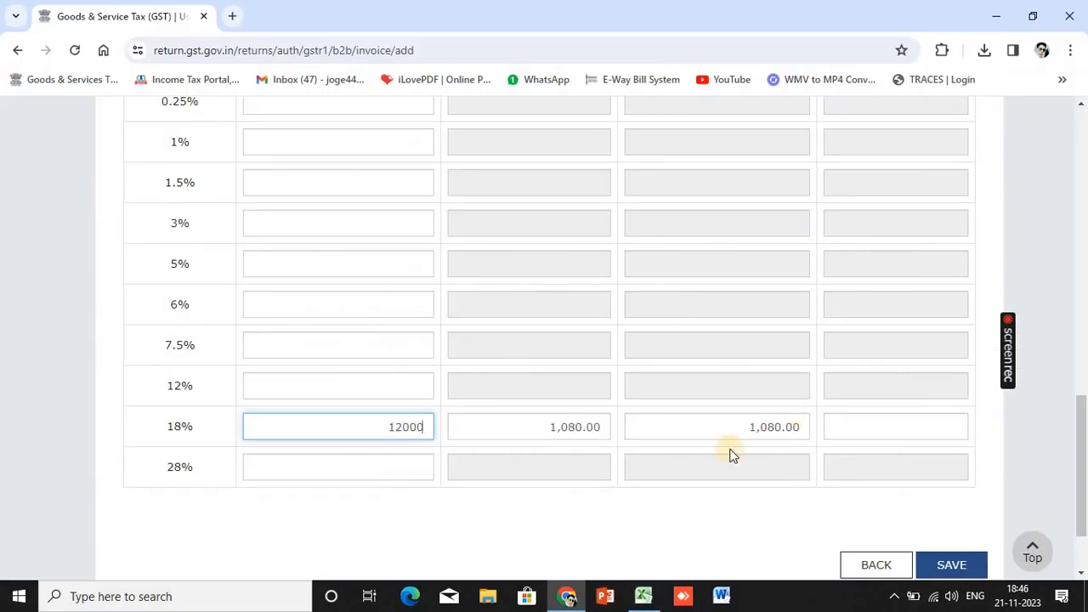
{"action": "left_click", "coordinate": [382, 510]}
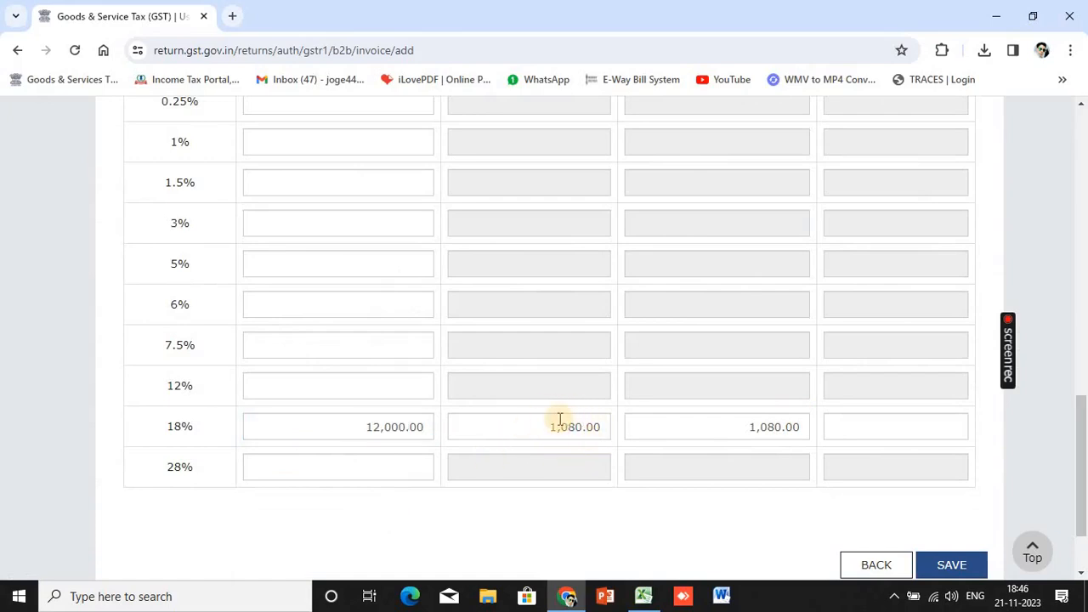
{"action": "scroll", "coordinate": [565, 425], "scroll_direction": "up", "scroll_amount": 3}
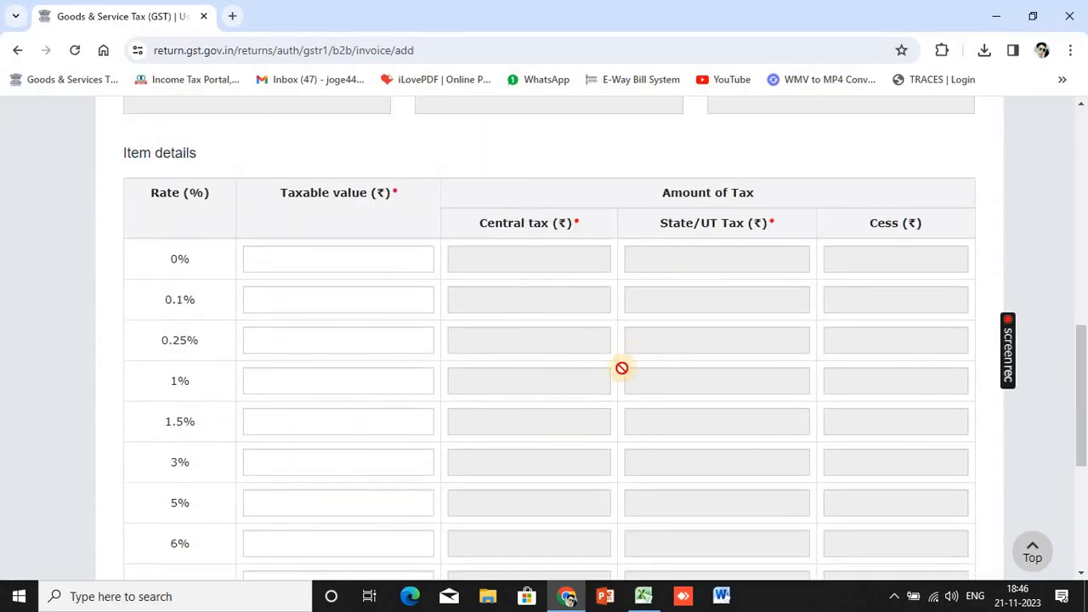
{"action": "scroll", "coordinate": [619, 366], "scroll_direction": "down", "scroll_amount": 4}
{"action": "key", "text": "alt+Tab"}
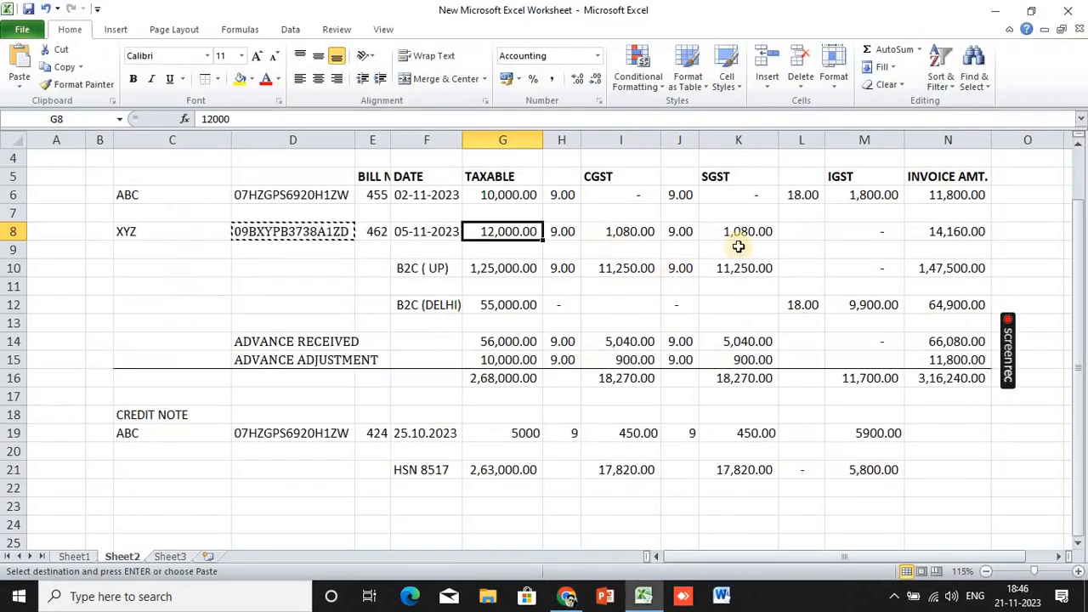
{"action": "key", "text": "alt+Tab"}
{"action": "left_click", "coordinate": [945, 463]}
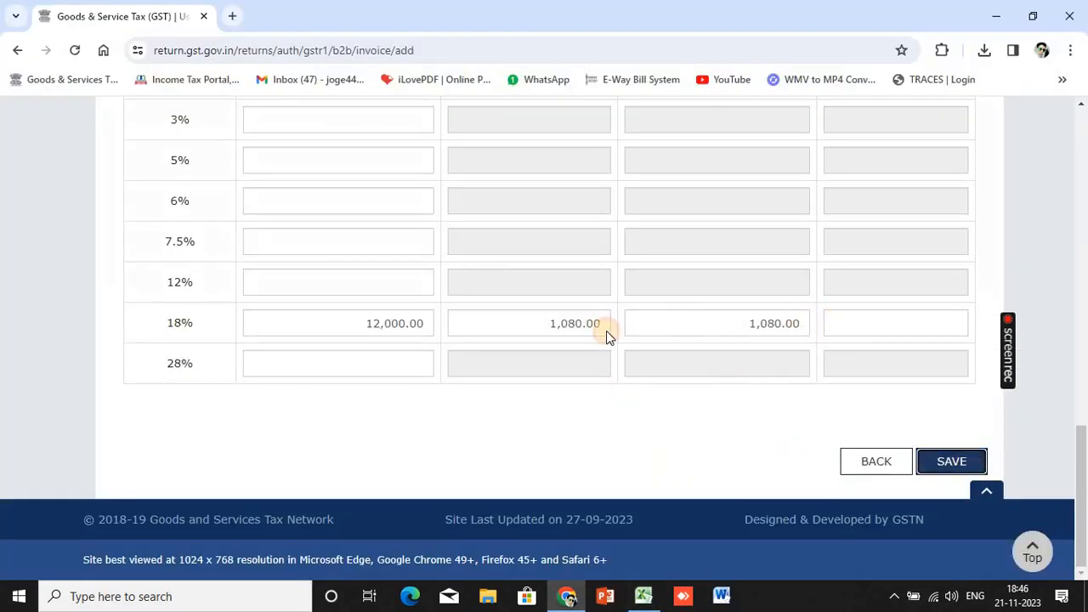
Return to the B2B summary page, which now lists both recipients
{"action": "scroll", "coordinate": [723, 458], "scroll_direction": "down", "scroll_amount": 5}
{"action": "scroll", "coordinate": [718, 468], "scroll_direction": "down", "scroll_amount": 8}
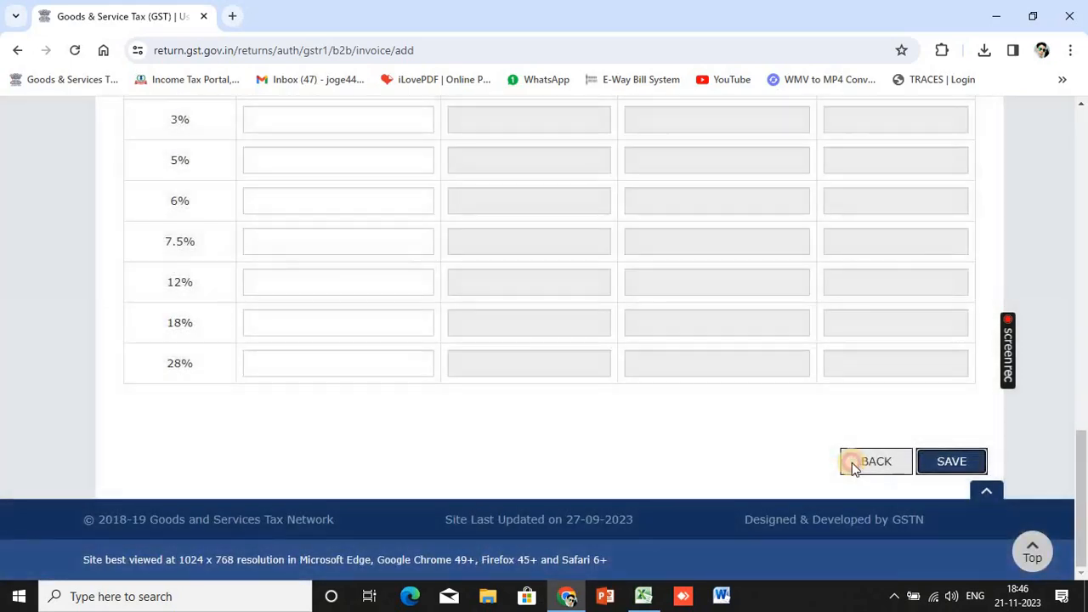
{"action": "left_click", "coordinate": [853, 468]}
{"action": "scroll", "coordinate": [543, 407], "scroll_direction": "down", "scroll_amount": 3}
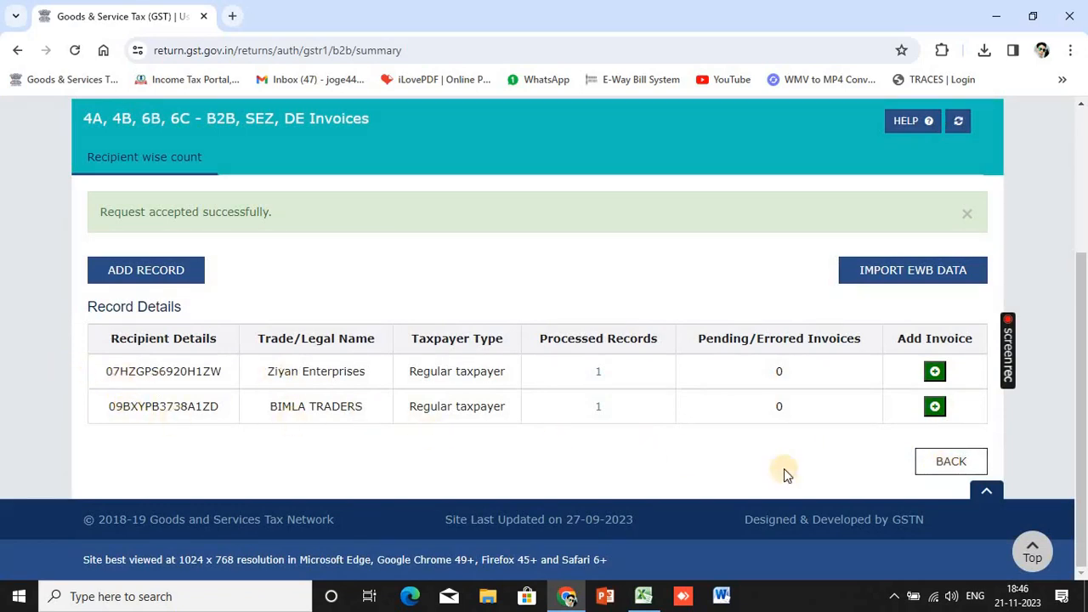
Go back to the GSTR-1 dashboard, where the B2B invoices tile shows 2 records
{"action": "left_click", "coordinate": [923, 465]}
{"action": "scroll", "coordinate": [308, 366], "scroll_direction": "down", "scroll_amount": 5}
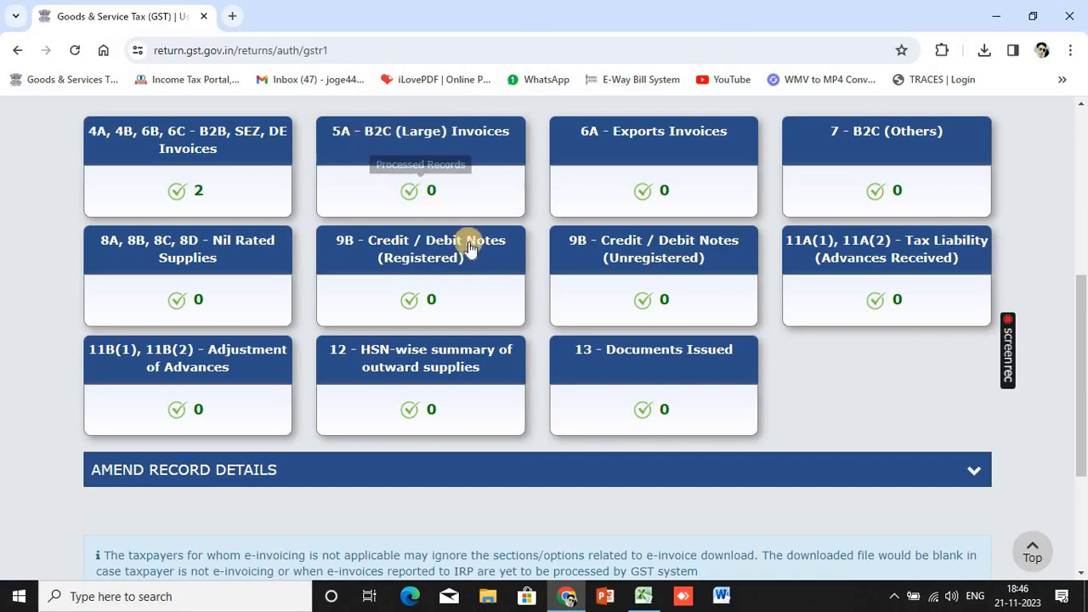
{"action": "scroll", "coordinate": [440, 188], "scroll_direction": "up", "scroll_amount": 1}
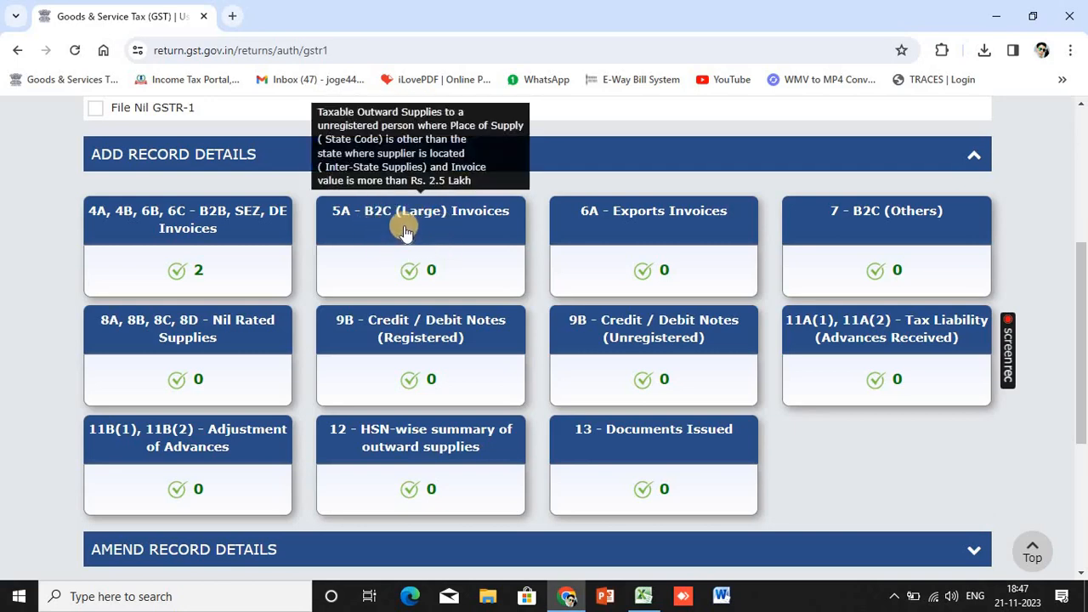
Open a new 5A B2C (Large) invoice, view the place-of-supply list, and leave without saving
{"action": "left_click", "coordinate": [405, 231]}
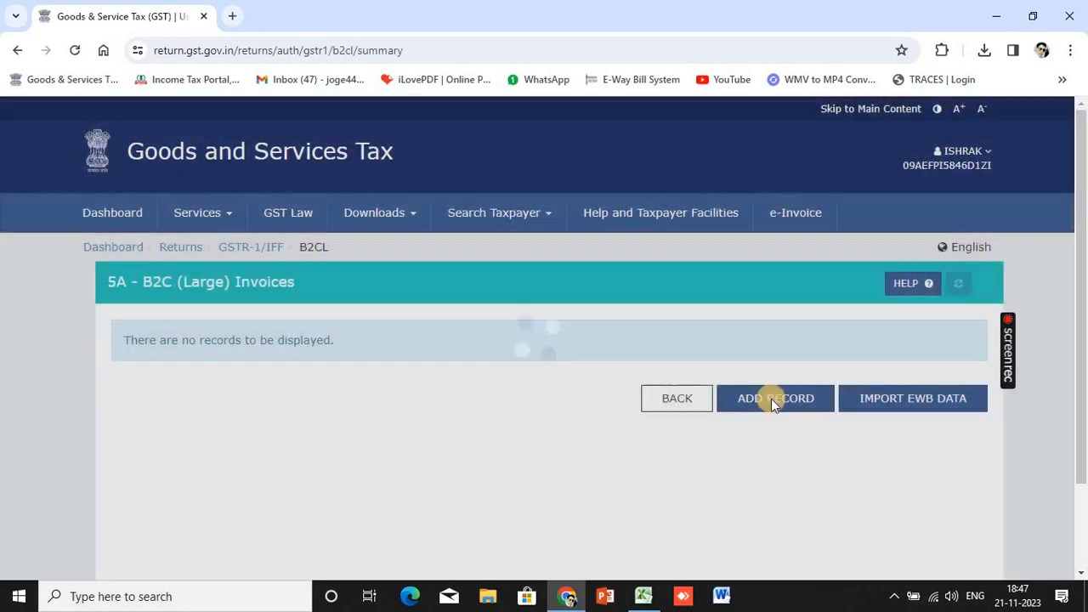
{"action": "left_click", "coordinate": [770, 398]}
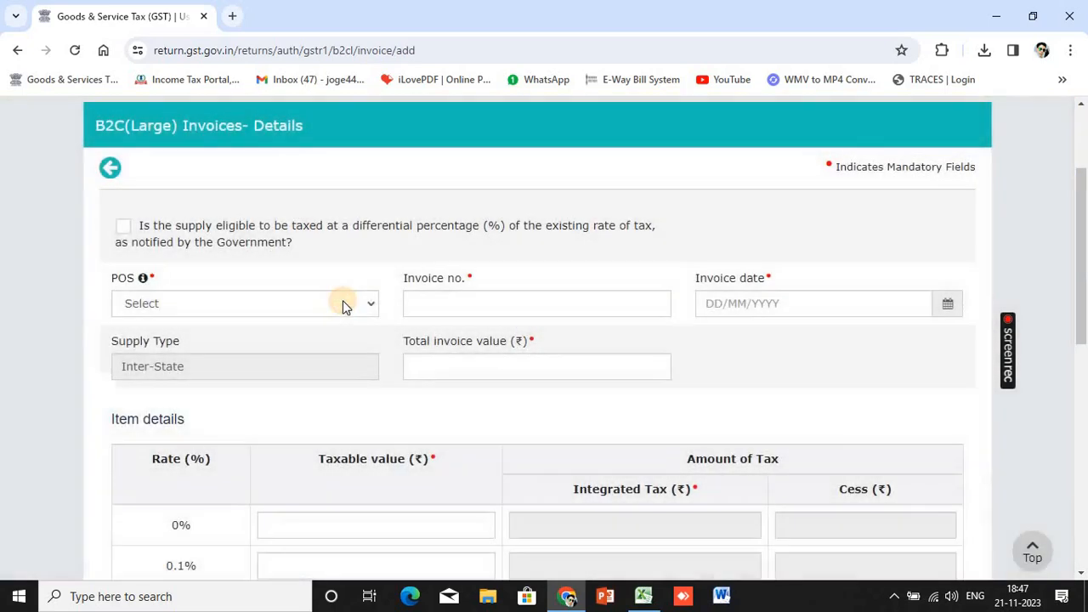
{"action": "left_click", "coordinate": [356, 302]}
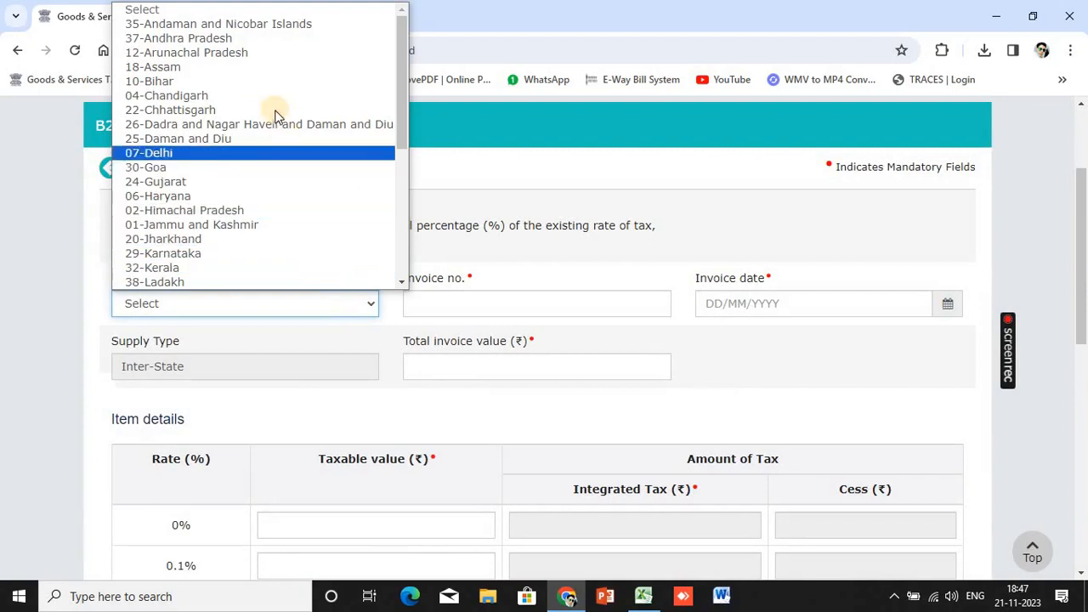
{"action": "scroll", "coordinate": [287, 165], "scroll_direction": "down", "scroll_amount": 4}
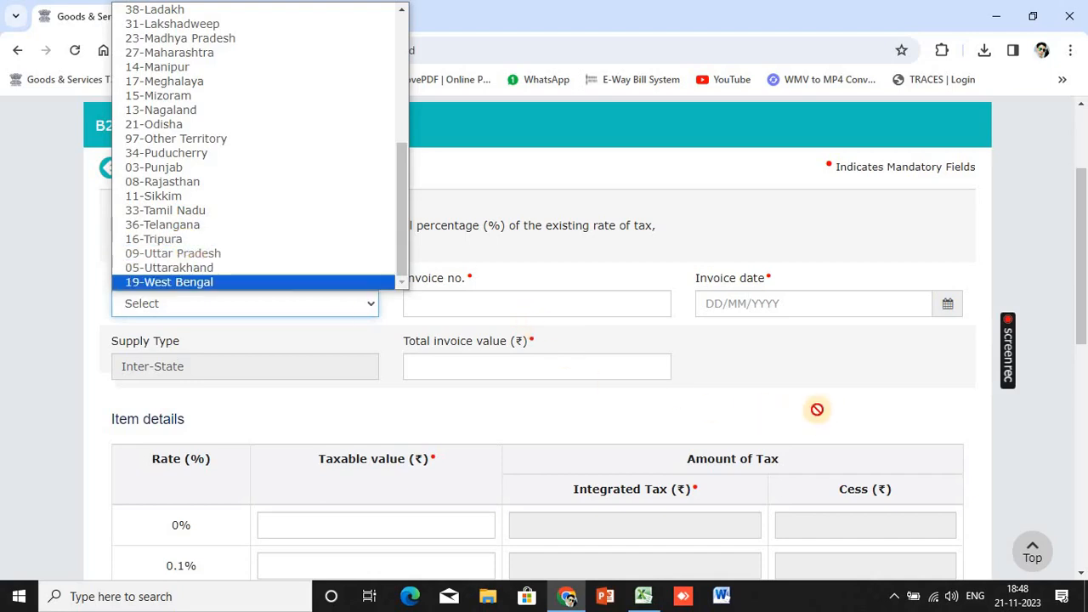
{"action": "scroll", "coordinate": [807, 416], "scroll_direction": "down", "scroll_amount": 5}
{"action": "scroll", "coordinate": [807, 463], "scroll_direction": "down", "scroll_amount": 3}
{"action": "left_click", "coordinate": [850, 461]}
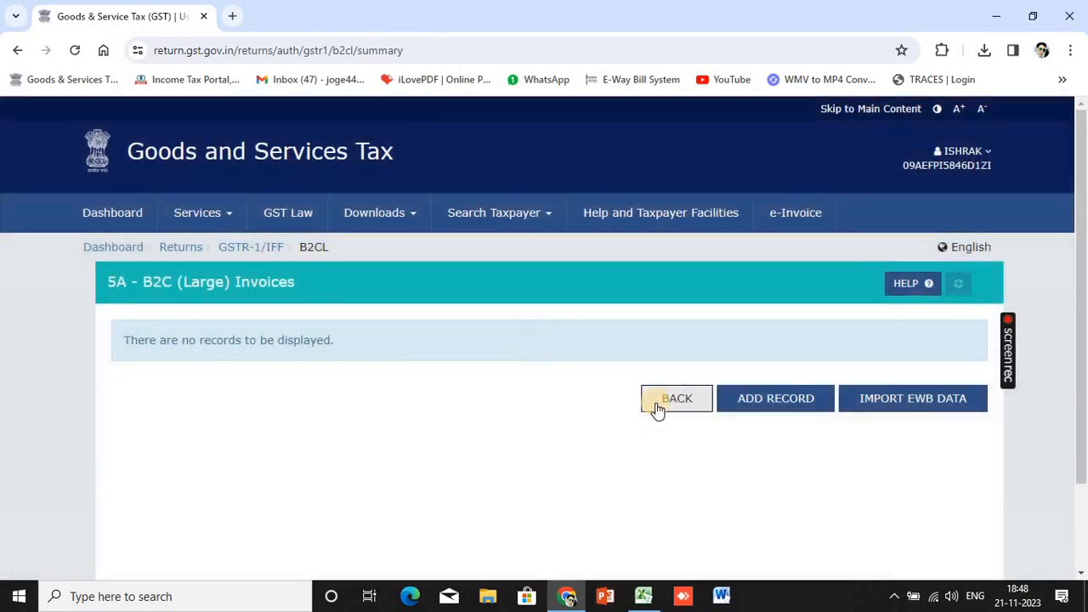
{"action": "left_click", "coordinate": [671, 399]}
View the empty 6A Exports Invoices section, accept the IGST refund guidelines, and go back
{"action": "scroll", "coordinate": [653, 413], "scroll_direction": "down", "scroll_amount": 3}
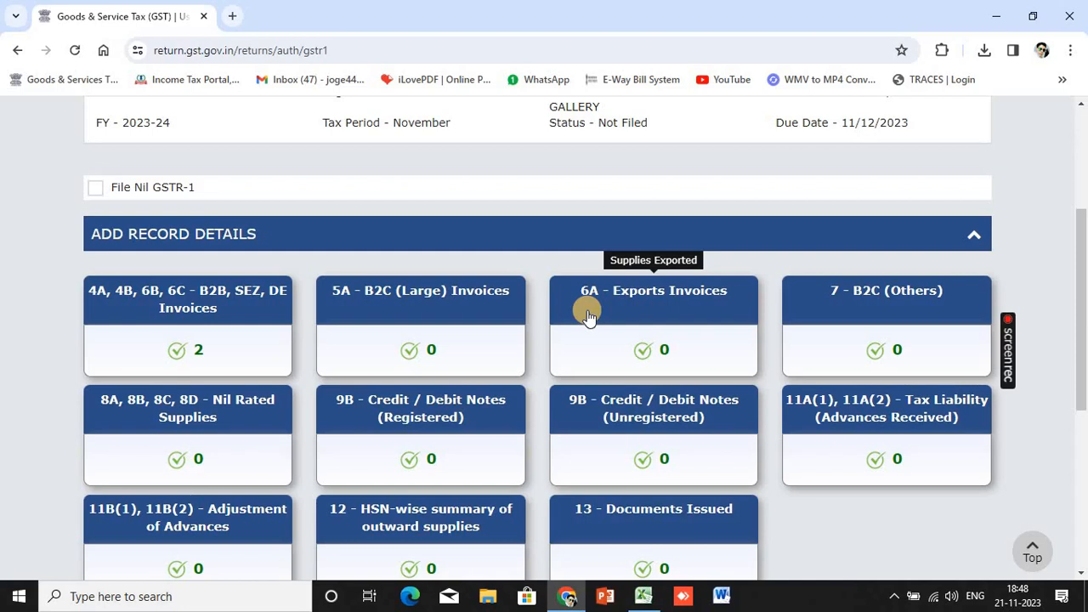
{"action": "left_click", "coordinate": [687, 309]}
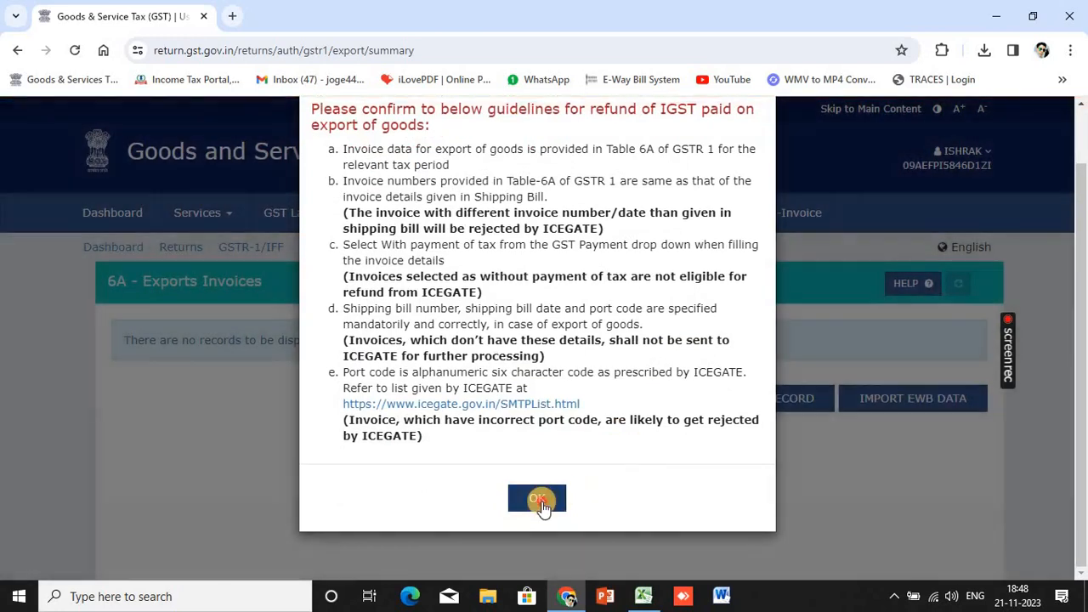
{"action": "left_click", "coordinate": [554, 503]}
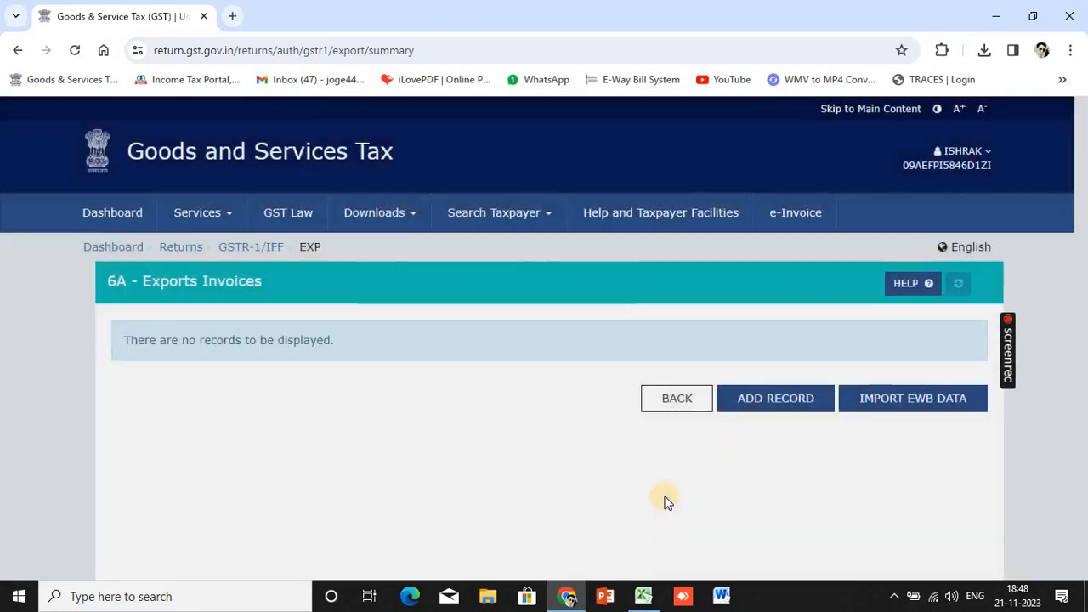
{"action": "scroll", "coordinate": [663, 498], "scroll_direction": "down", "scroll_amount": 1}
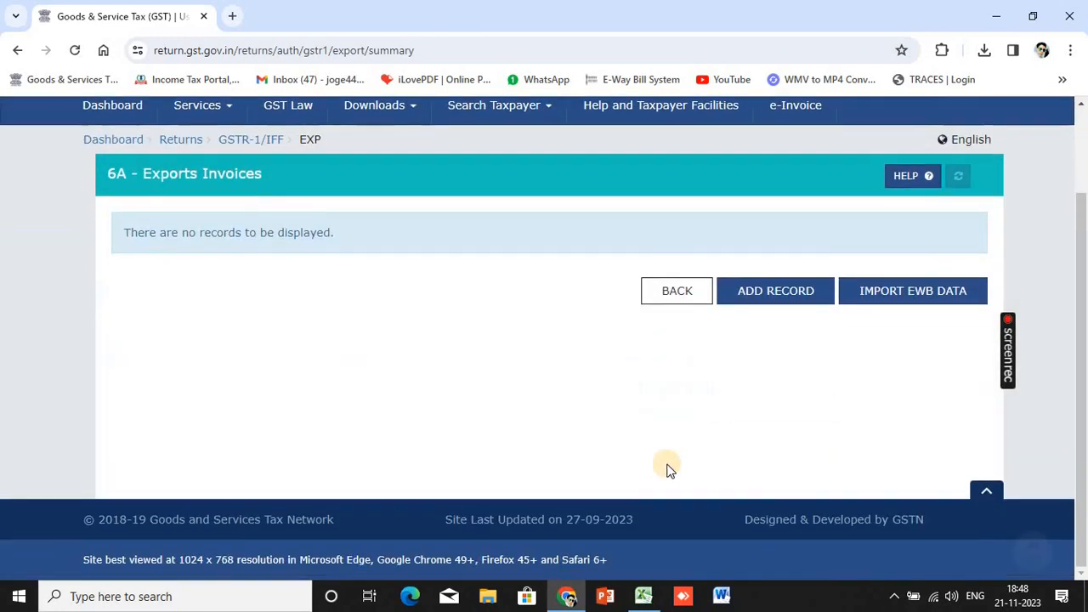
{"action": "left_click", "coordinate": [673, 296]}
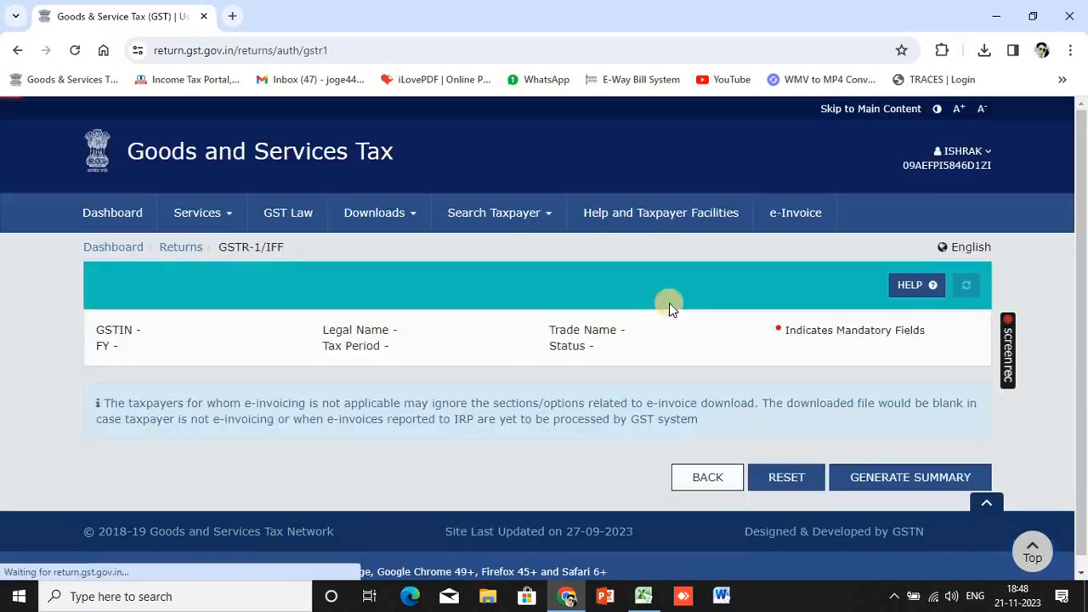
{"action": "scroll", "coordinate": [656, 414], "scroll_direction": "down", "scroll_amount": 4}
{"action": "scroll", "coordinate": [626, 314], "scroll_direction": "up", "scroll_amount": 1}
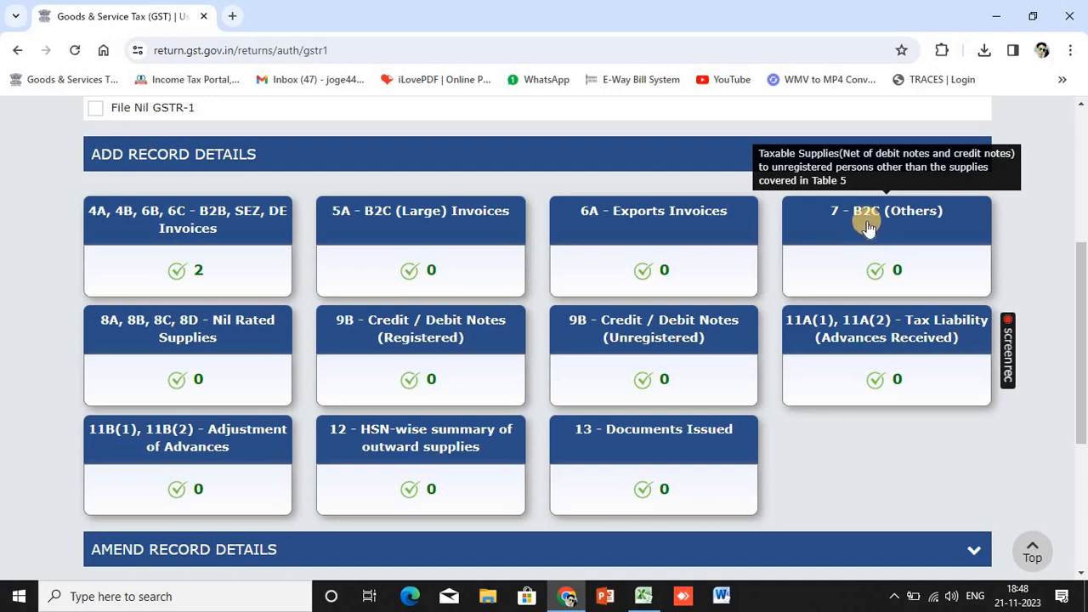
Start a new 7 - B2C (Others) entry with place of supply 07-Delhi
{"action": "left_click", "coordinate": [863, 238]}
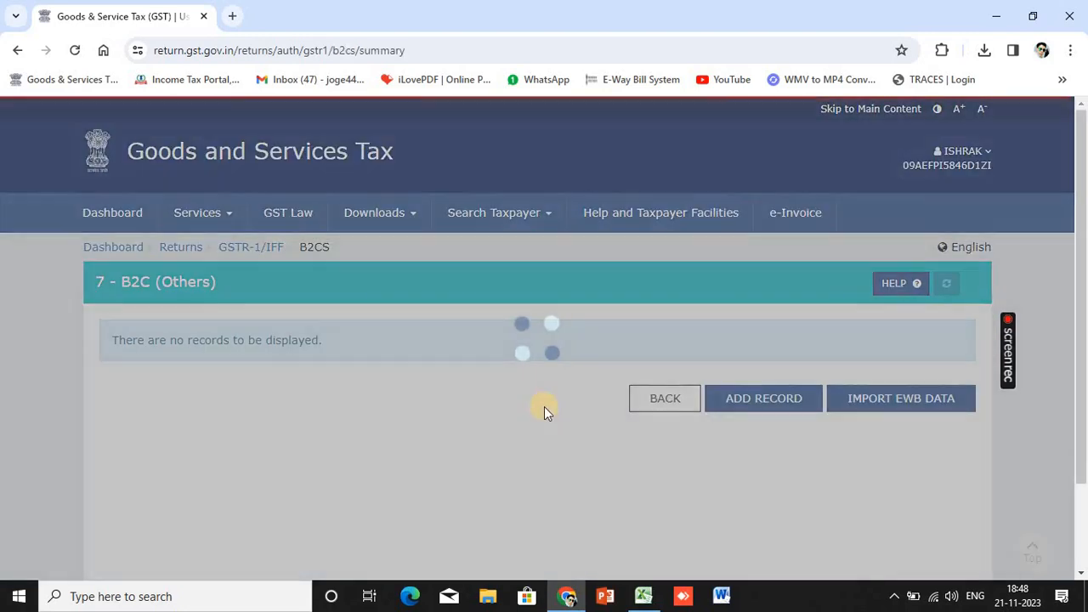
{"action": "scroll", "coordinate": [547, 414], "scroll_direction": "down", "scroll_amount": 2}
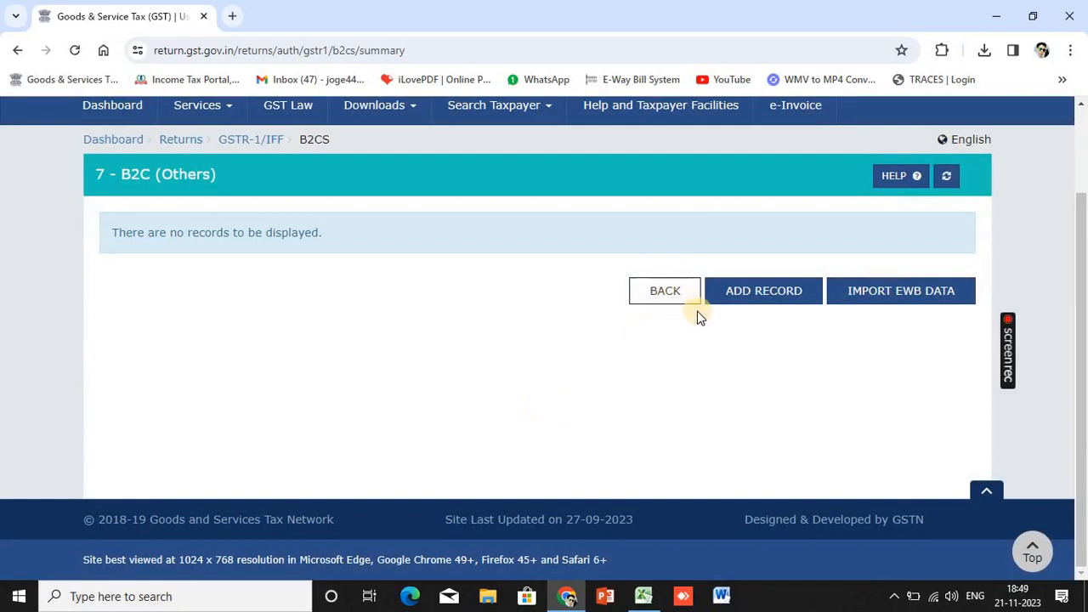
{"action": "left_click", "coordinate": [736, 292]}
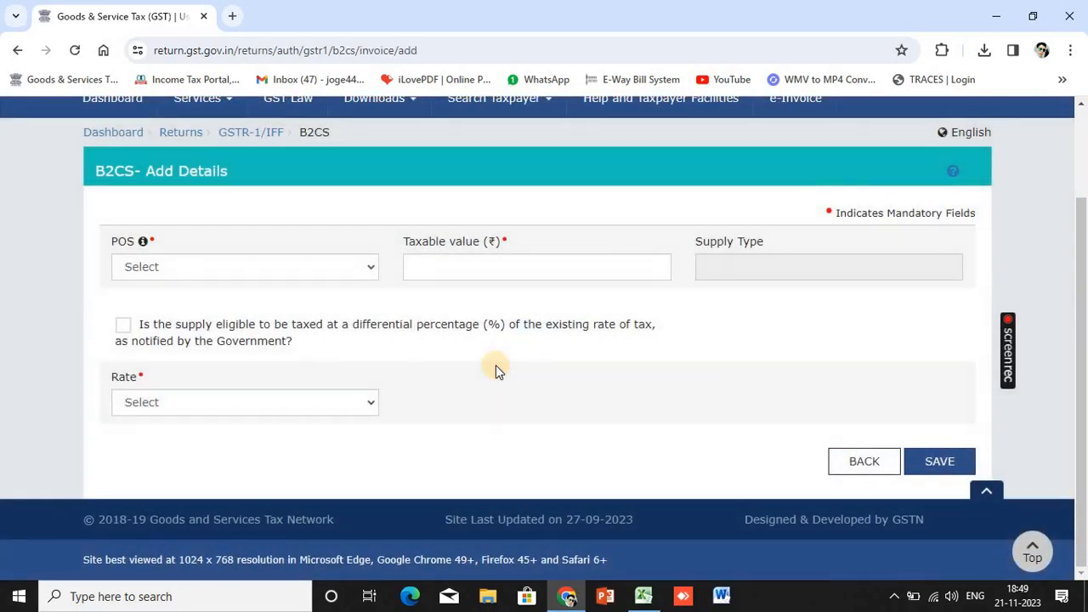
{"action": "left_click", "coordinate": [371, 271]}
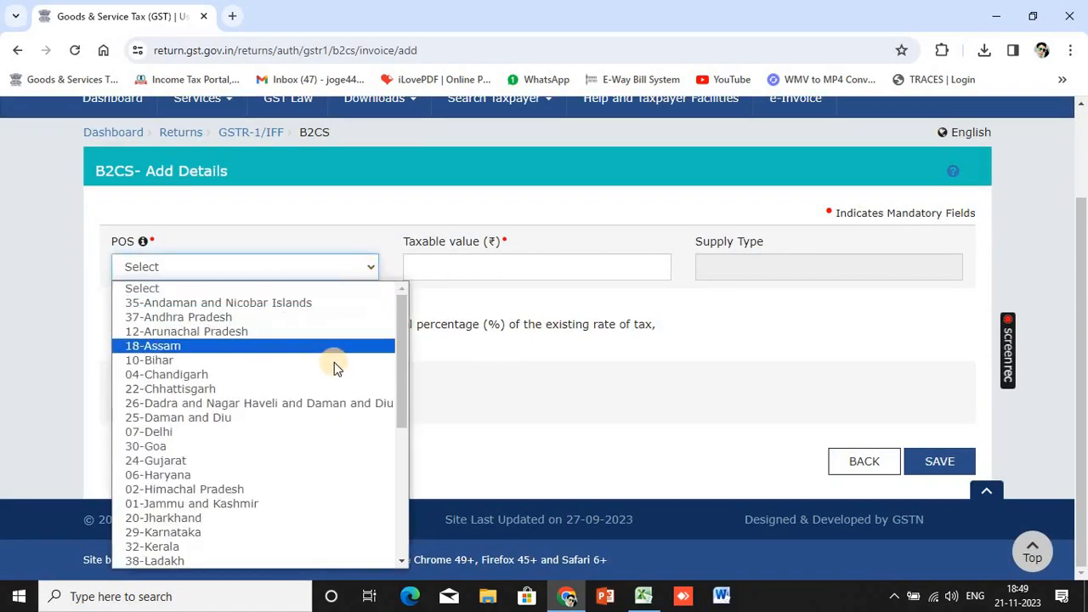
{"action": "left_click", "coordinate": [339, 432]}
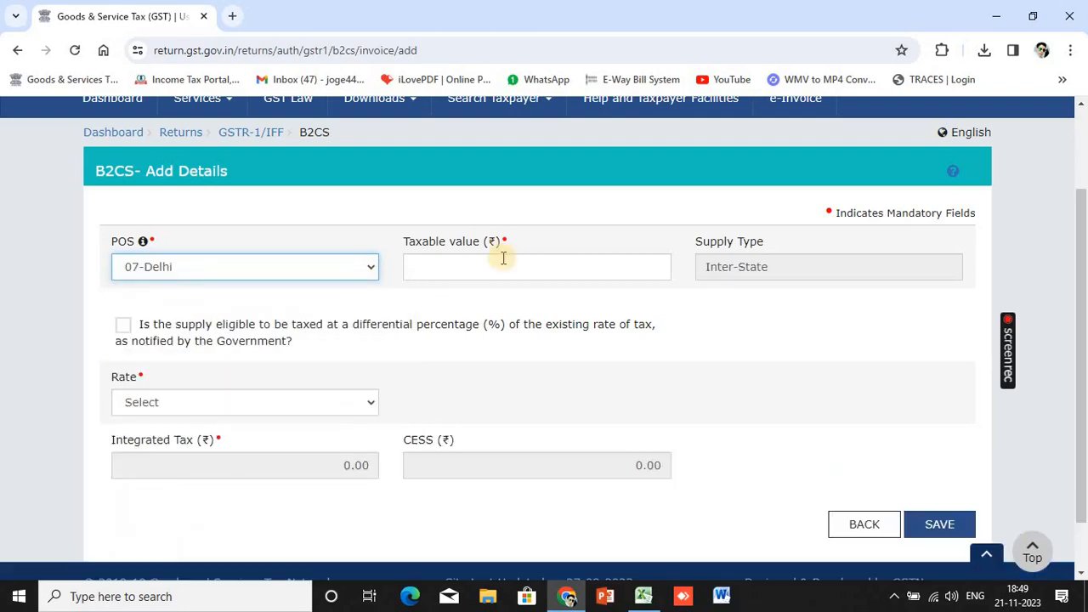
Enter taxable value 55000, taken from the B2C (DELHI) row of the worksheet
{"action": "left_click", "coordinate": [503, 260]}
{"action": "key", "text": "alt+Tab"}
{"action": "key", "text": "Down"}
{"action": "key", "text": "Down"}
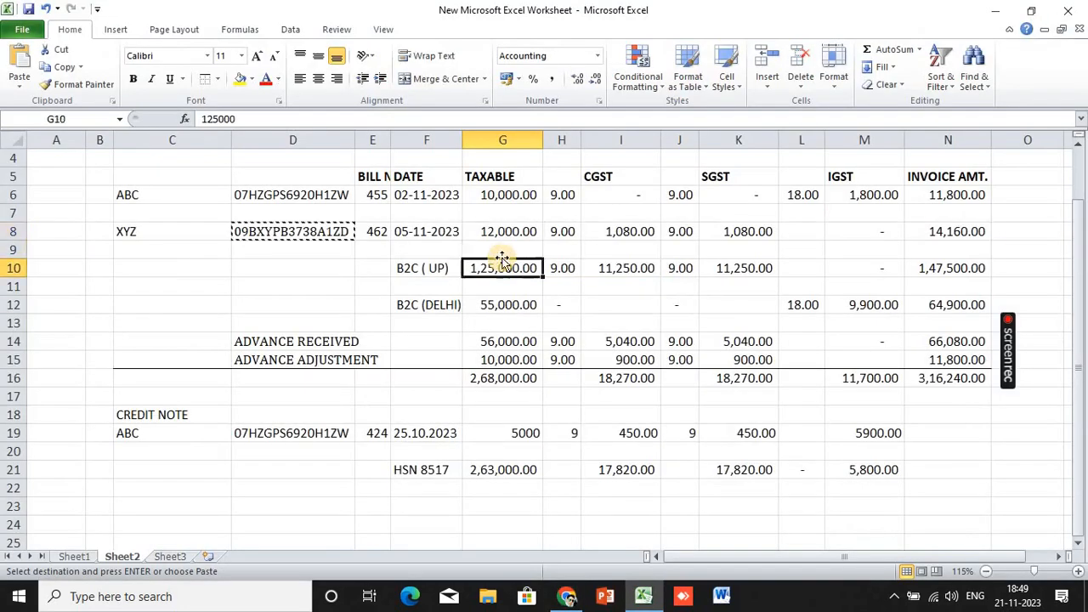
{"action": "key", "text": "Left"}
{"action": "key", "text": "Left"}
{"action": "key", "text": "Up"}
{"action": "key", "text": "Up"}
{"action": "key", "text": "Down"}
{"action": "key", "text": "Down"}
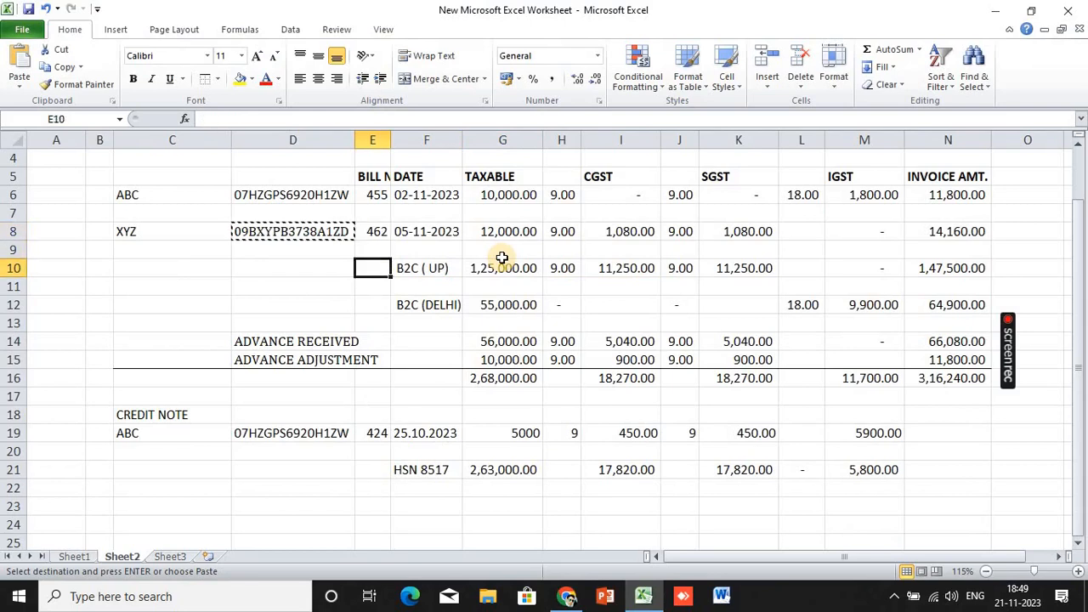
{"action": "key", "text": "Down"}
{"action": "key", "text": "Right"}
{"action": "key", "text": "Right"}
{"action": "key", "text": "Down"}
{"action": "key", "text": "Down"}
{"action": "key", "text": "Up"}
{"action": "key", "text": "alt+Tab"}
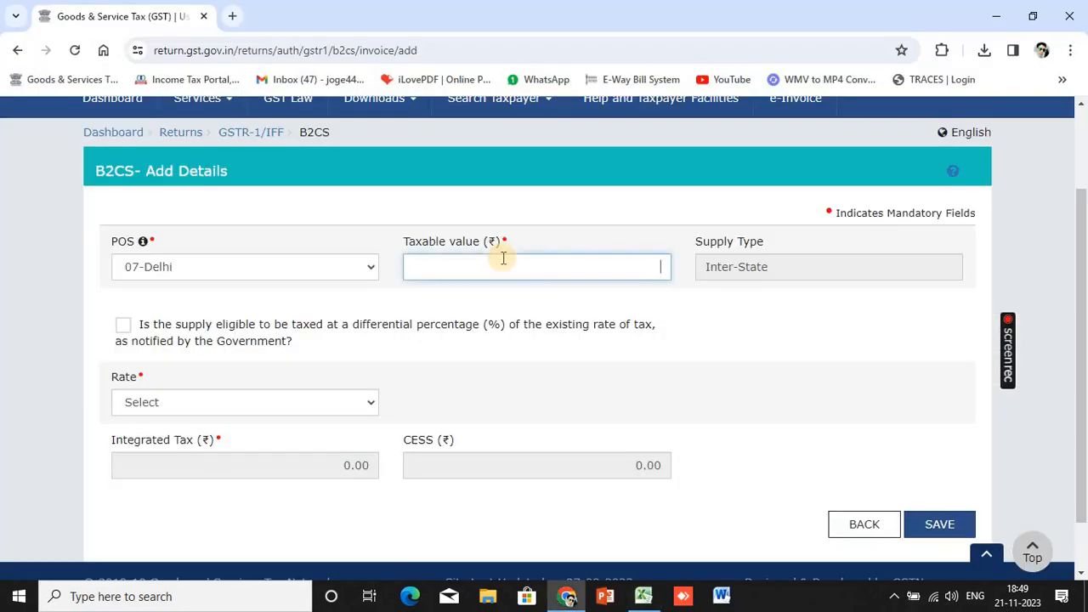
{"action": "type", "text": "55000"}
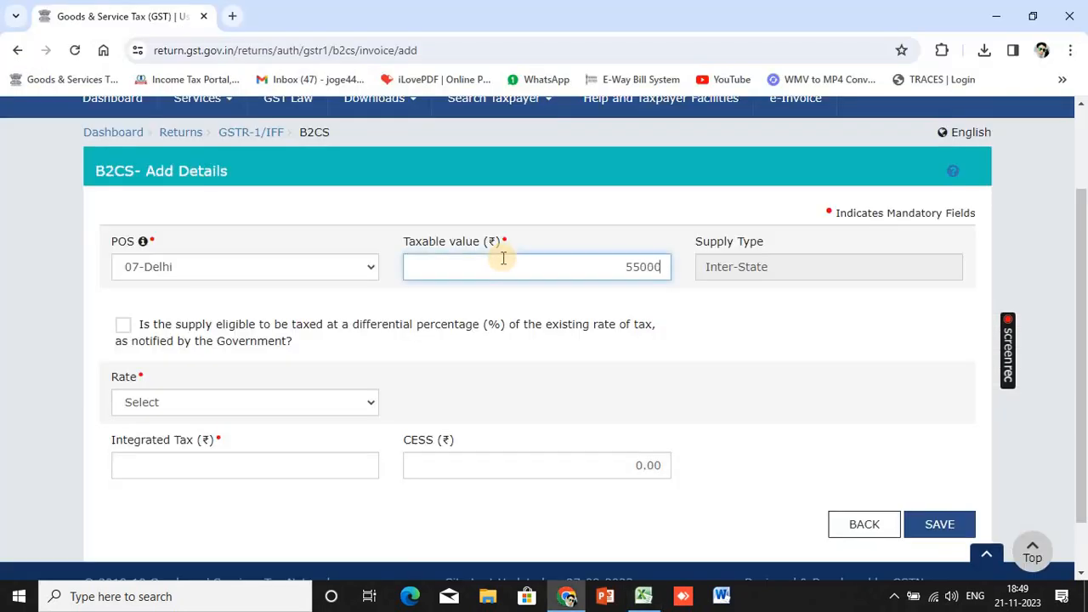
Set the rate to 18 so integrated tax becomes 9,900, and save the entry
{"action": "left_click", "coordinate": [368, 405]}
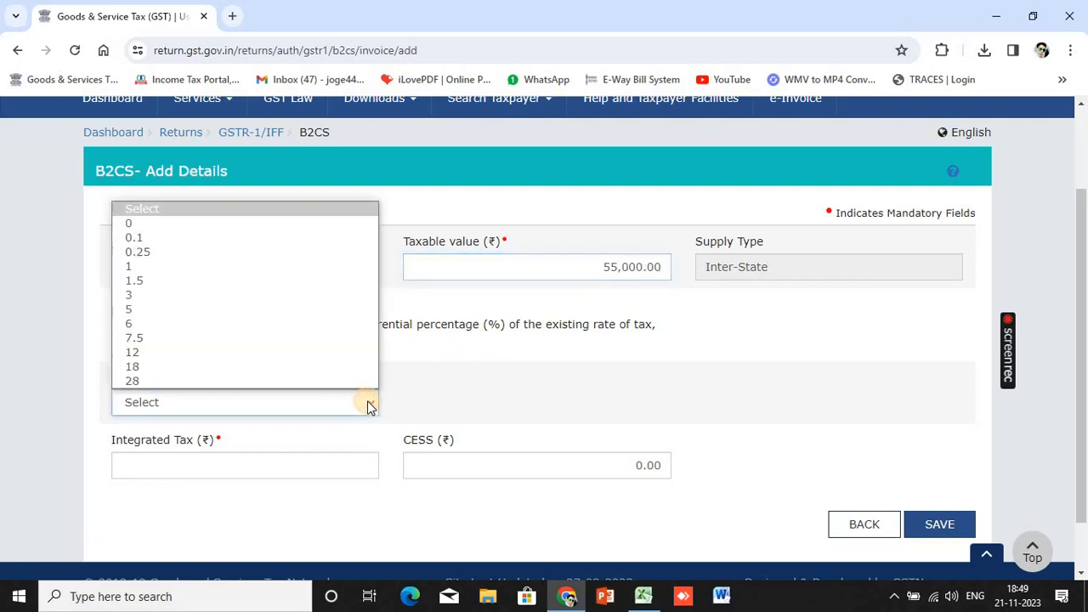
{"action": "left_click", "coordinate": [297, 371]}
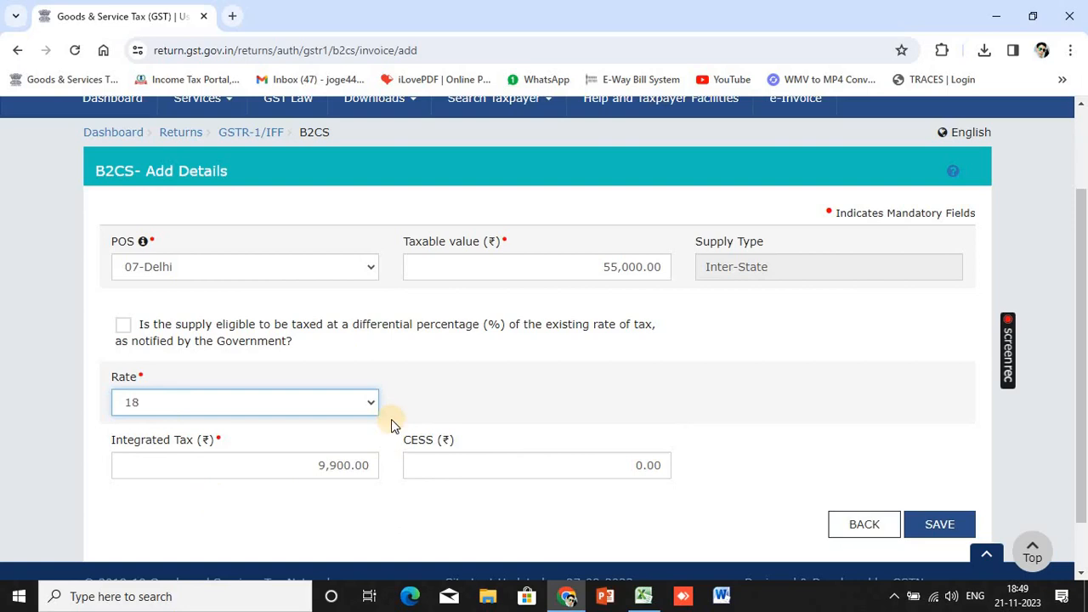
{"action": "left_click", "coordinate": [922, 523]}
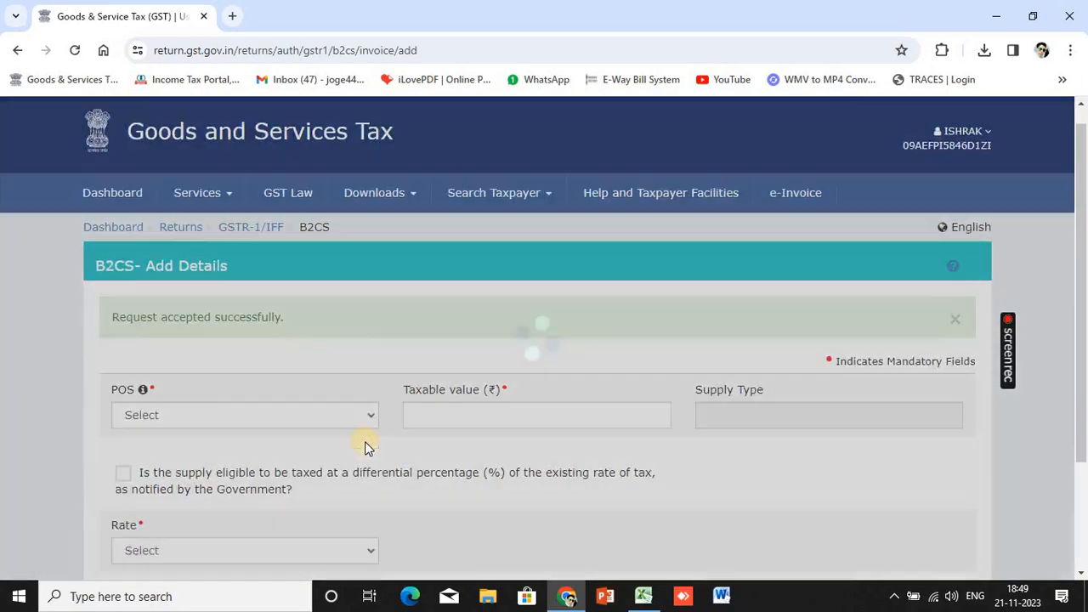
{"action": "scroll", "coordinate": [340, 382], "scroll_direction": "down", "scroll_amount": 3}
Set place of supply to 09-Uttar Pradesh and taxable value 1,25,000 from the Excel sheet
{"action": "left_click", "coordinate": [348, 268]}
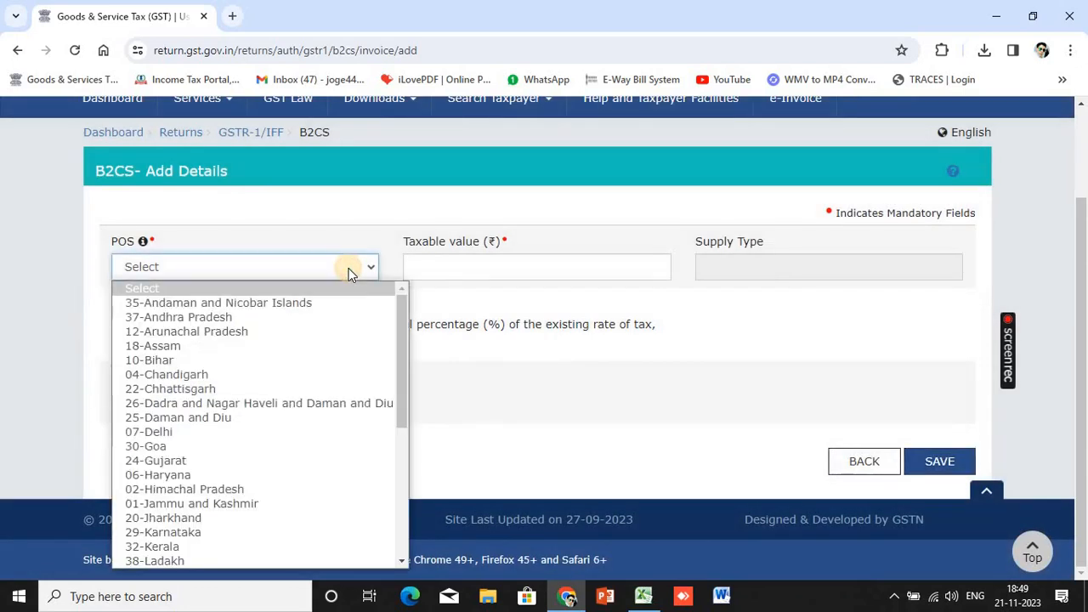
{"action": "scroll", "coordinate": [328, 493], "scroll_direction": "down", "scroll_amount": 4}
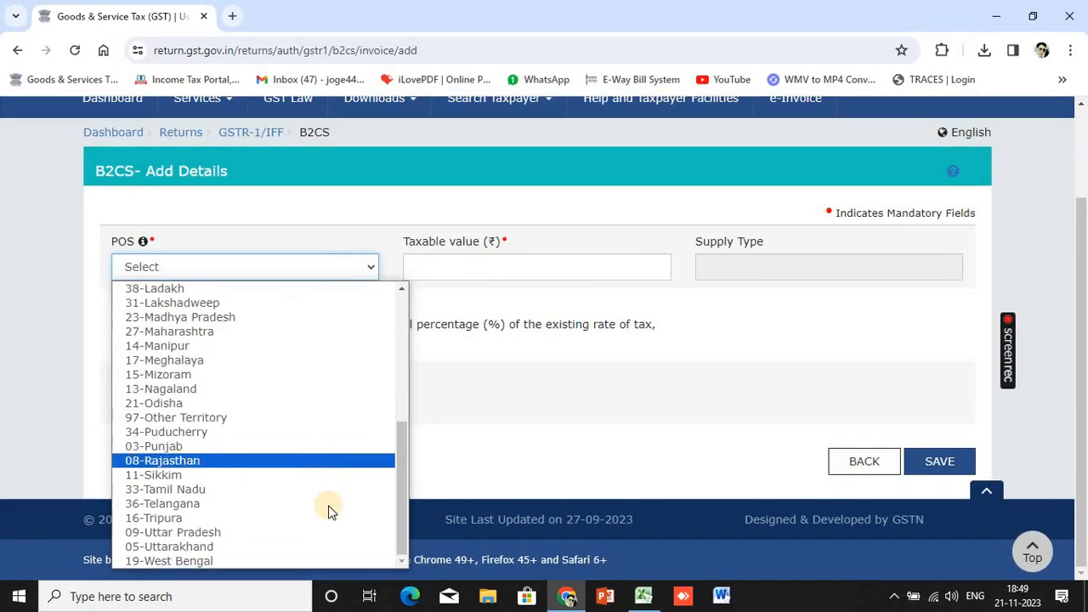
{"action": "left_click", "coordinate": [314, 531]}
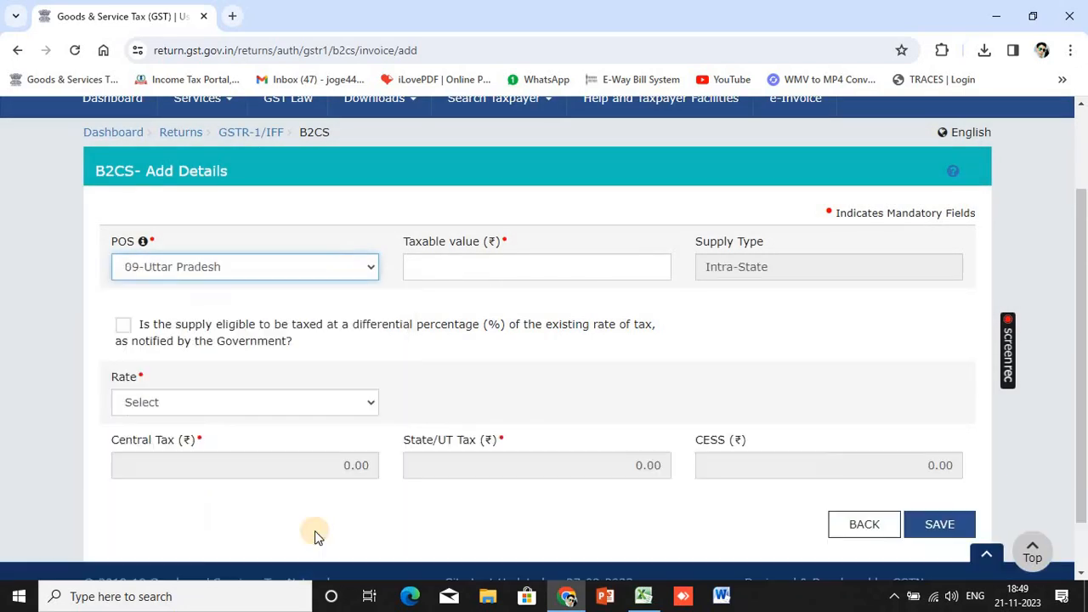
{"action": "left_click", "coordinate": [466, 267]}
{"action": "key", "text": "alt+Tab"}
{"action": "left_click", "coordinate": [466, 268]}
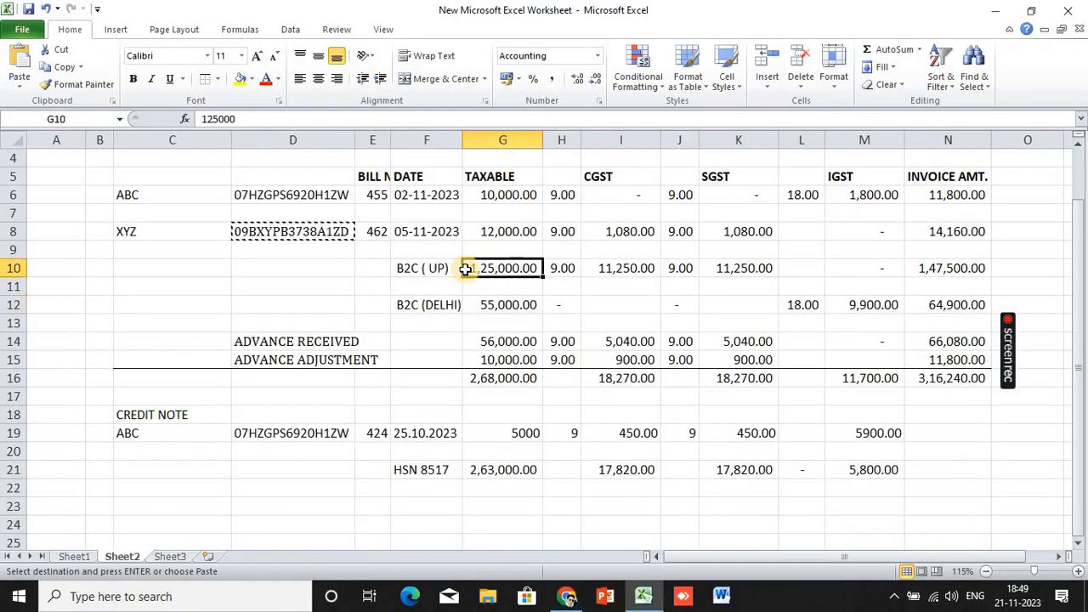
{"action": "key", "text": "alt+Tab"}
{"action": "type", "text": "1,25,0"}
{"action": "type", "text": "000"}
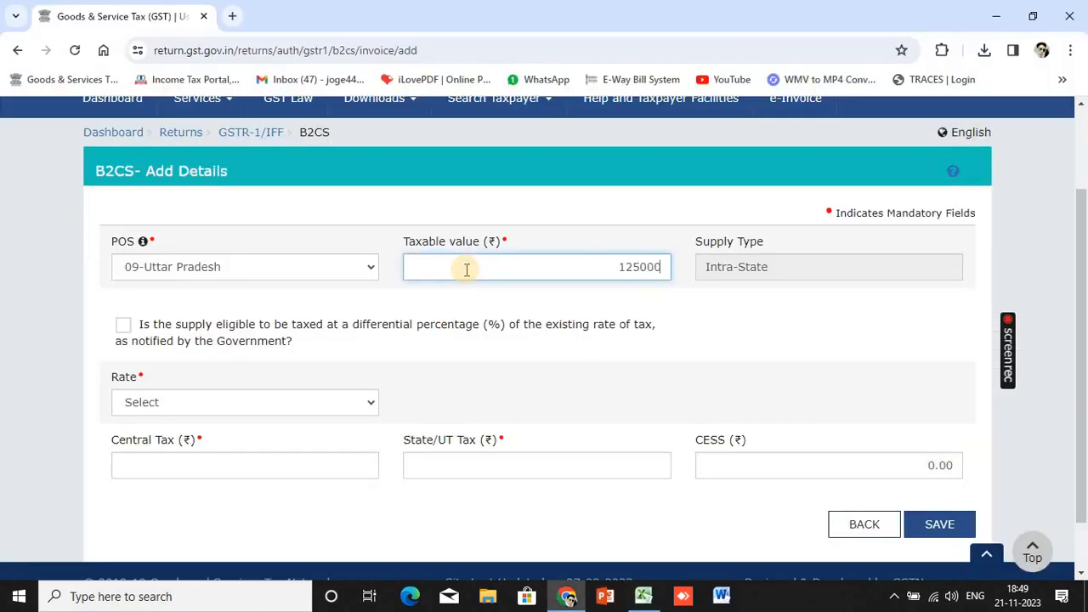
{"action": "left_click", "coordinate": [404, 387]}
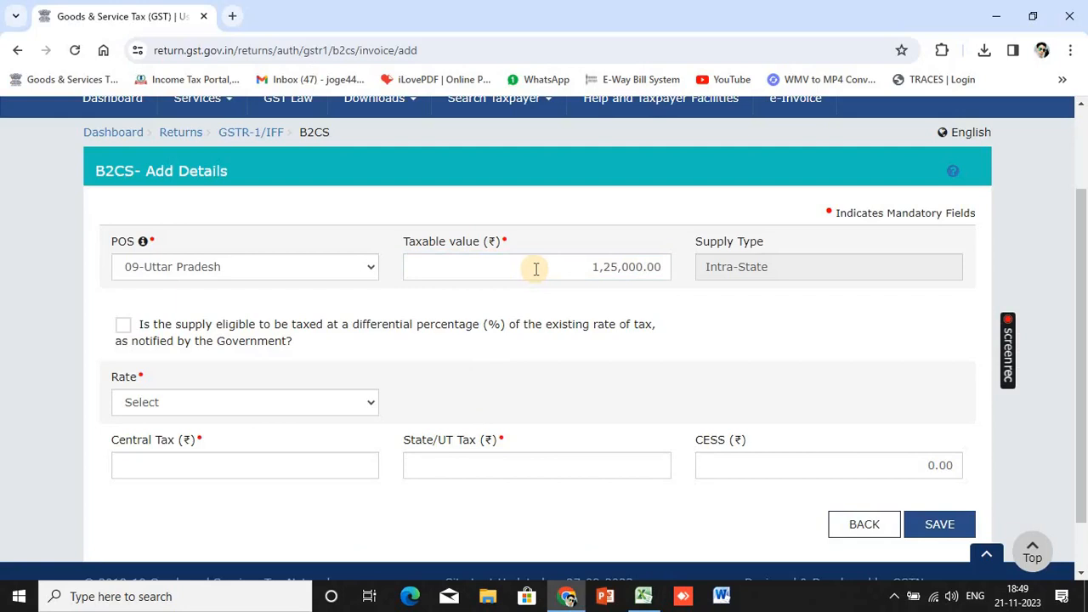
Choose the 18% rate, save the Uttar Pradesh record, and return to the B2C (Others) summary
{"action": "left_click", "coordinate": [366, 399]}
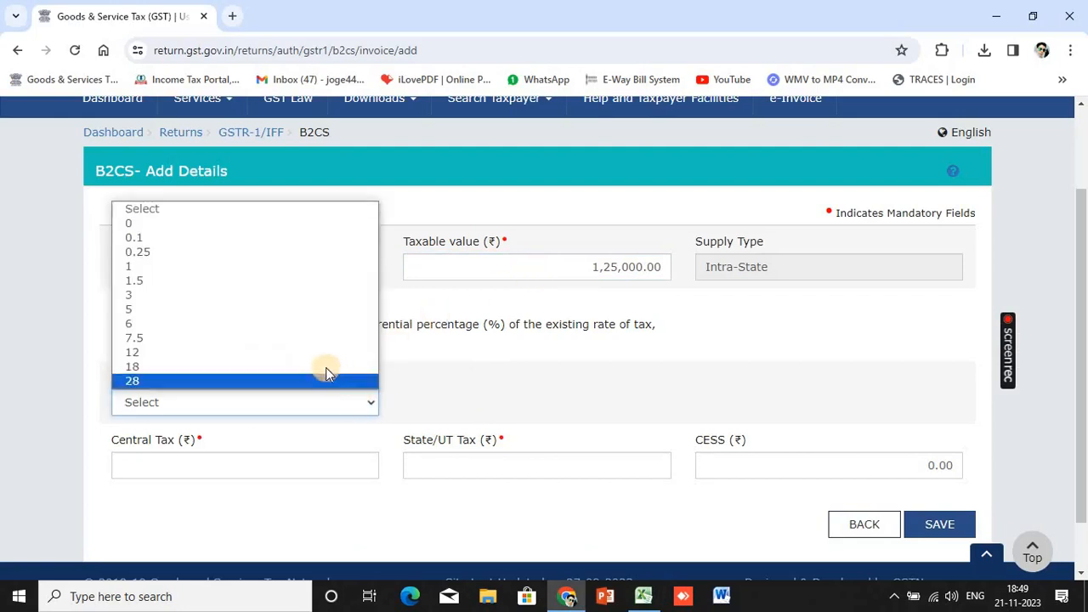
{"action": "left_click", "coordinate": [328, 374]}
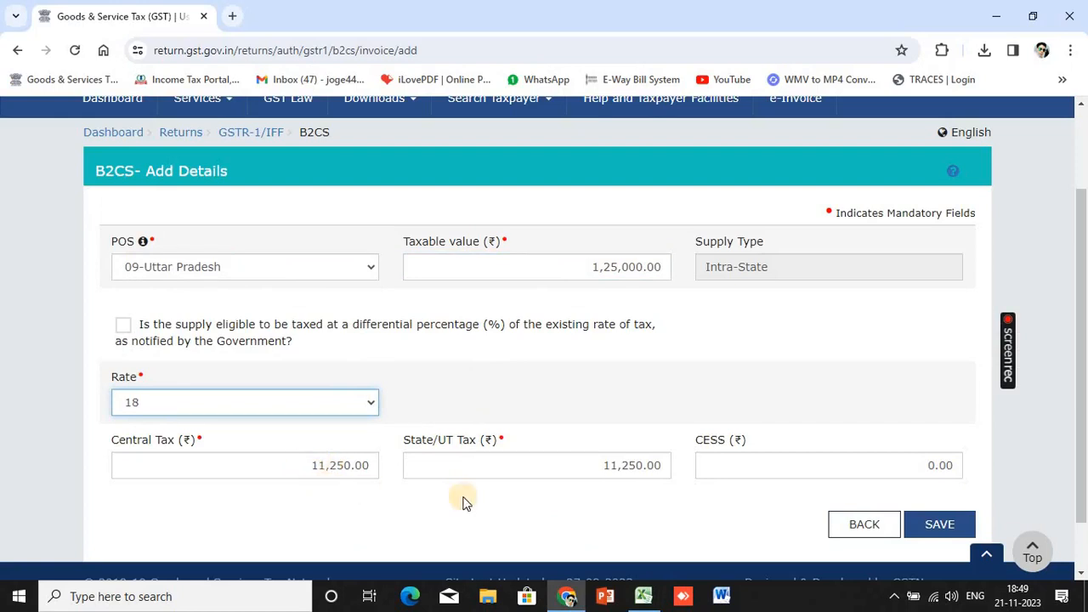
{"action": "key", "text": "alt+Tab"}
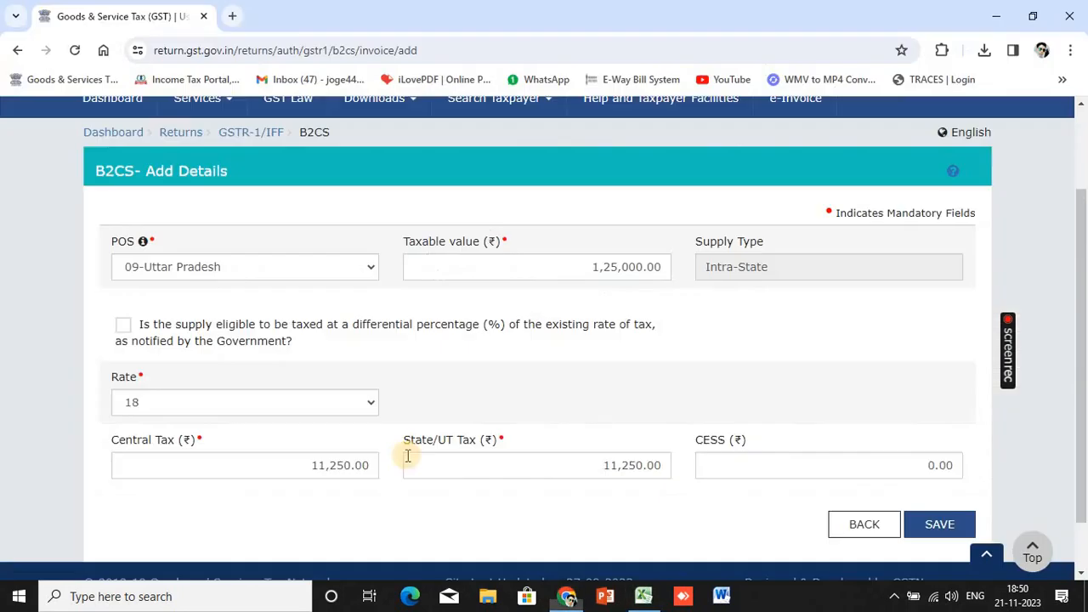
{"action": "key", "text": "alt+Tab"}
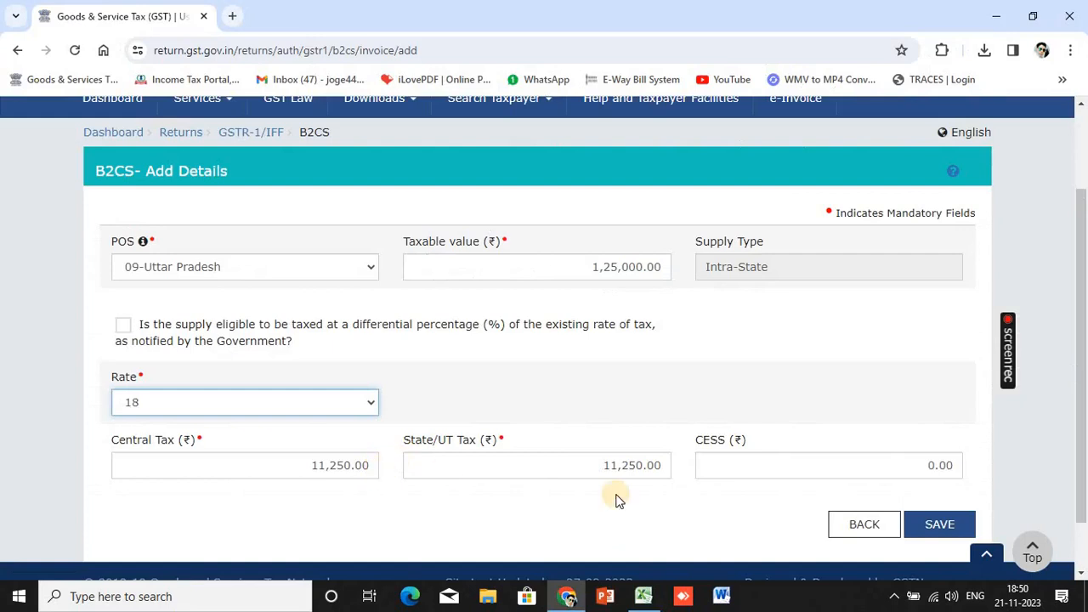
{"action": "left_click", "coordinate": [942, 525]}
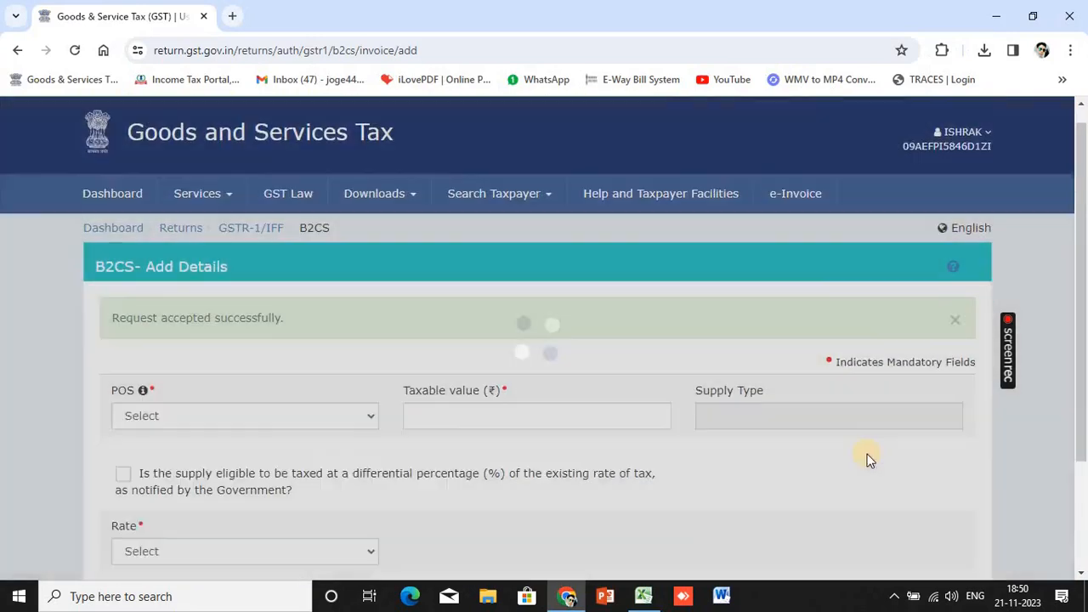
{"action": "scroll", "coordinate": [865, 463], "scroll_direction": "down", "scroll_amount": 2}
{"action": "left_click", "coordinate": [862, 464]}
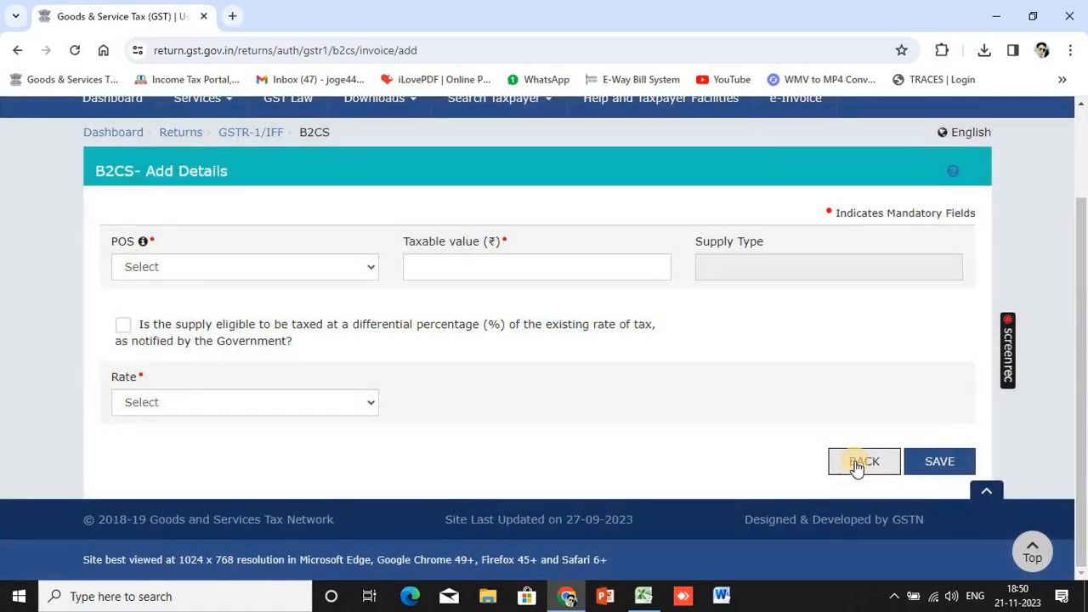
{"action": "left_click", "coordinate": [858, 463]}
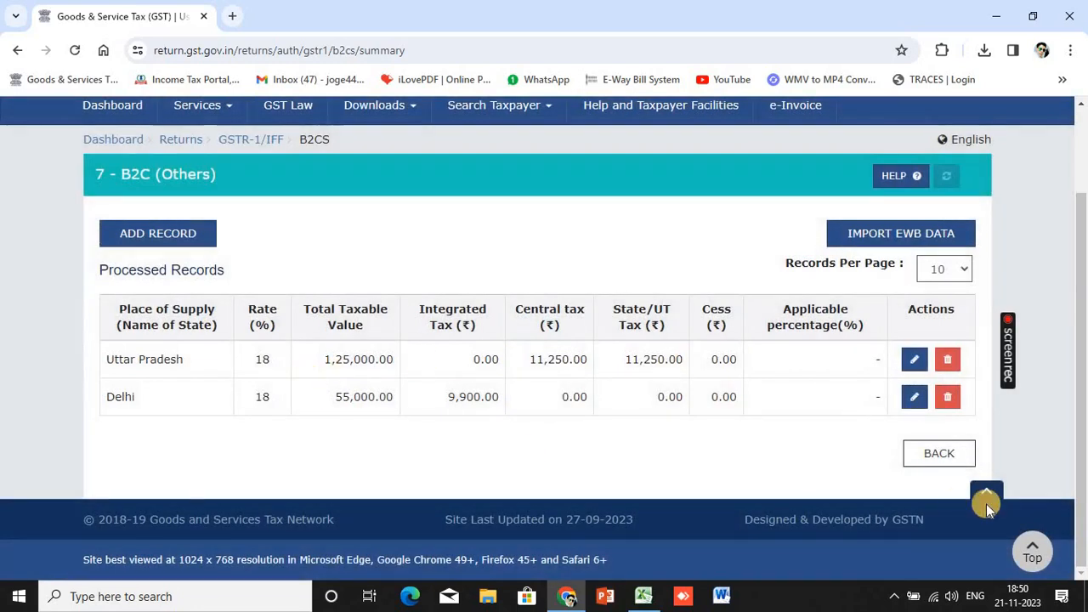
Go back from the B2C (Others) summary to the GSTR-1 record tiles
{"action": "left_click", "coordinate": [924, 457]}
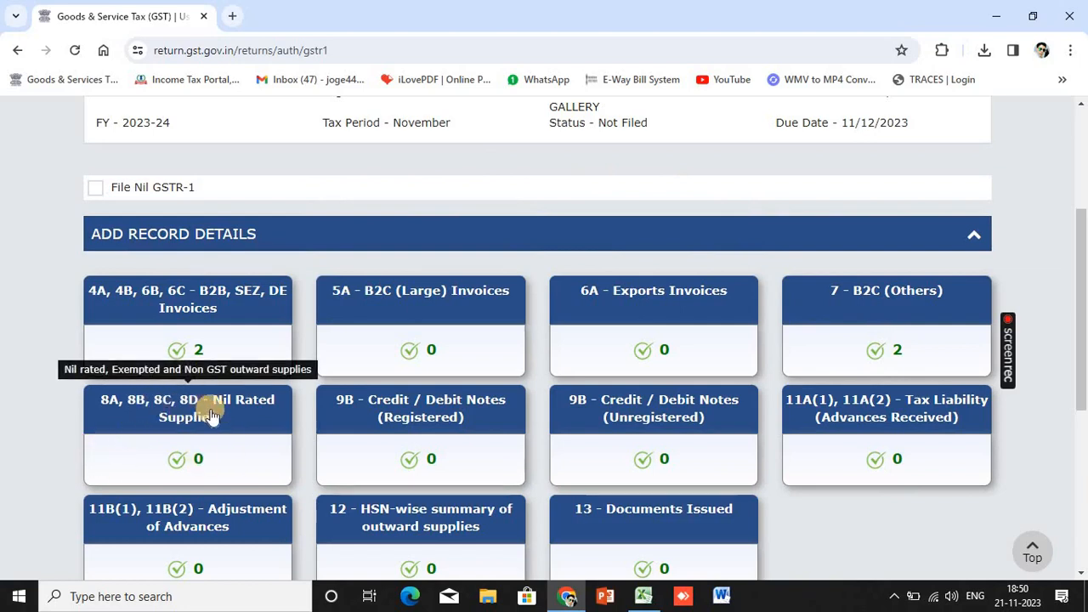
Open the Nil Rated supplies table and enter exempted amounts 10,000 and 5,000 in the first two rows
{"action": "left_click", "coordinate": [237, 405]}
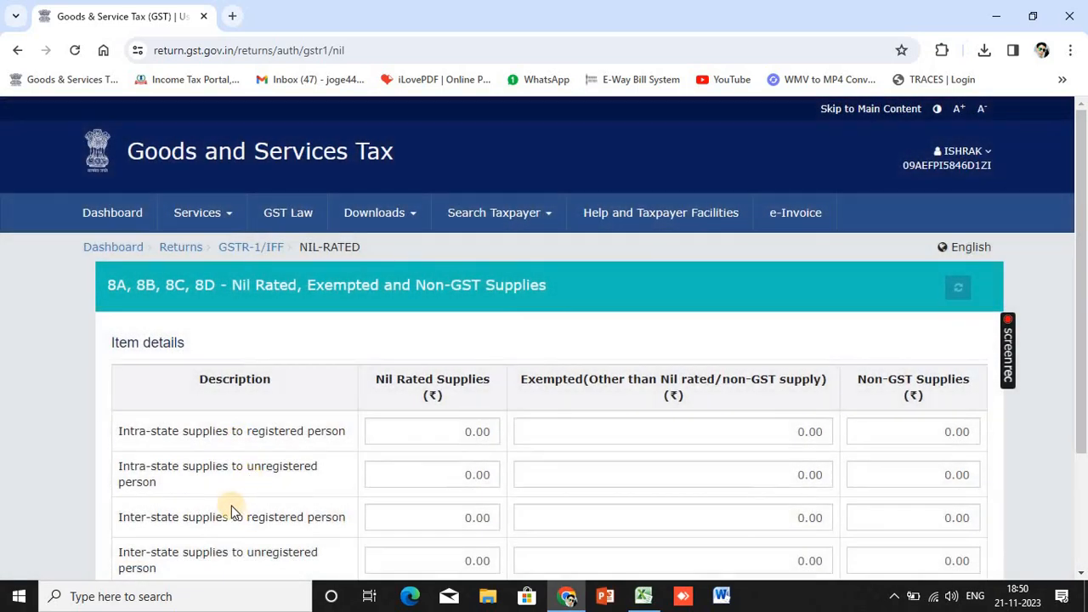
{"action": "scroll", "coordinate": [255, 513], "scroll_direction": "down", "scroll_amount": 2}
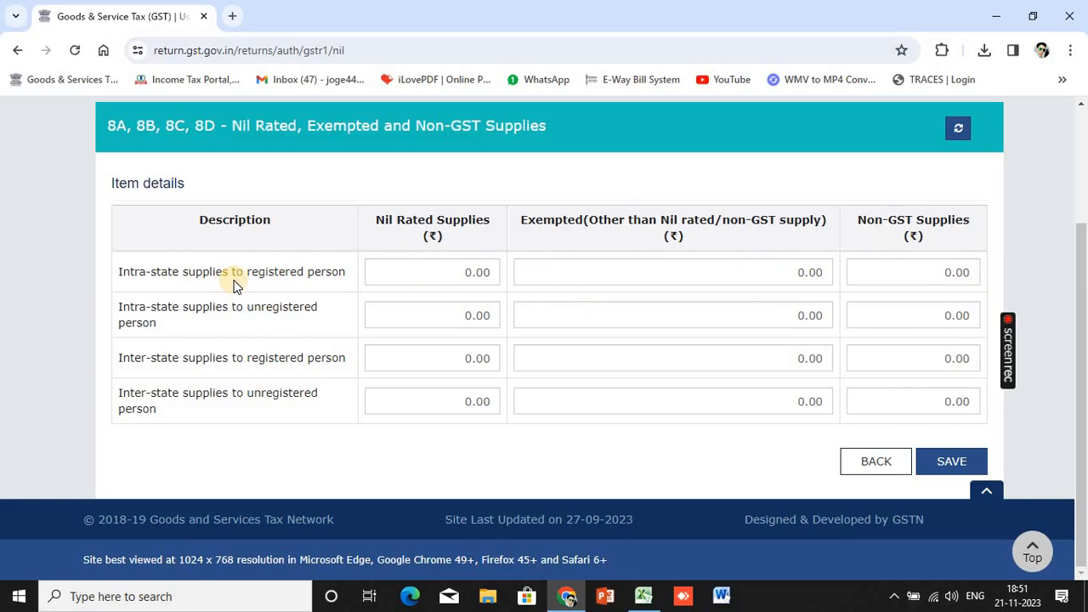
{"action": "left_click", "coordinate": [548, 276]}
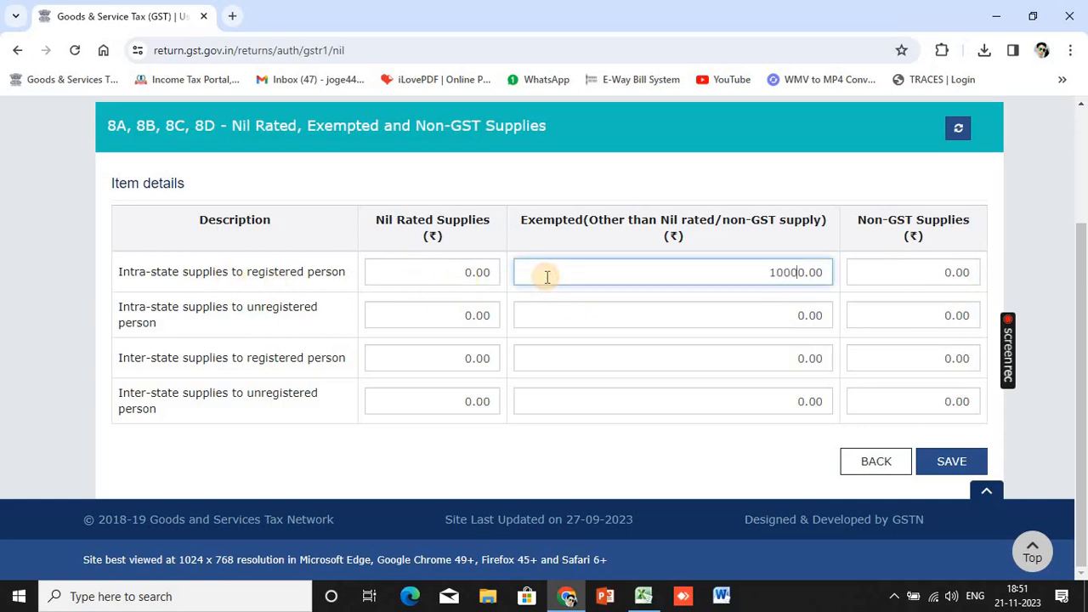
{"action": "type", "text": "1000"}
{"action": "left_click", "coordinate": [760, 472]}
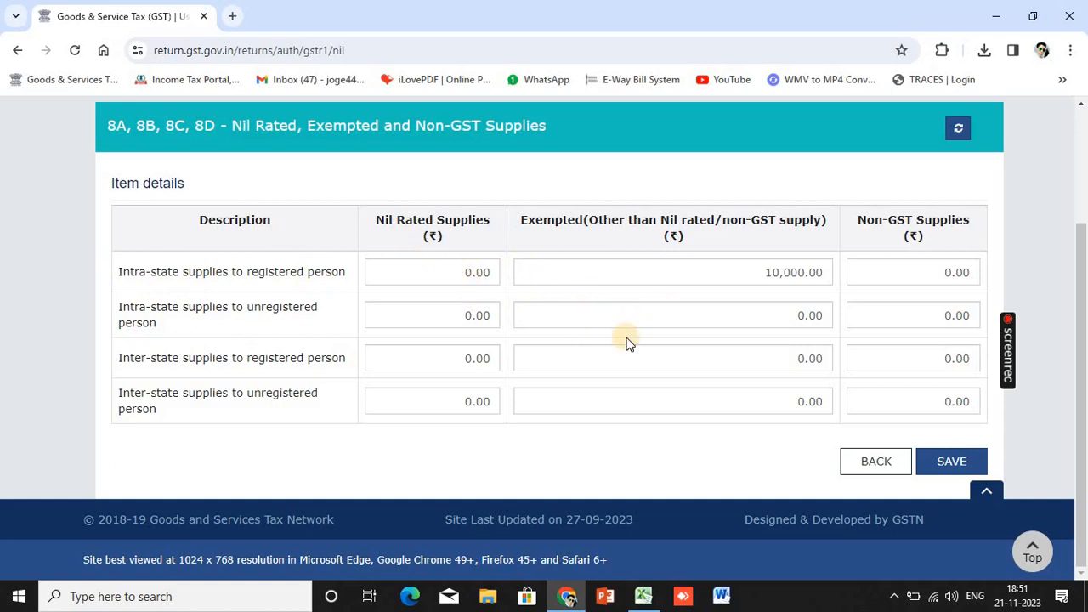
{"action": "left_click", "coordinate": [771, 315]}
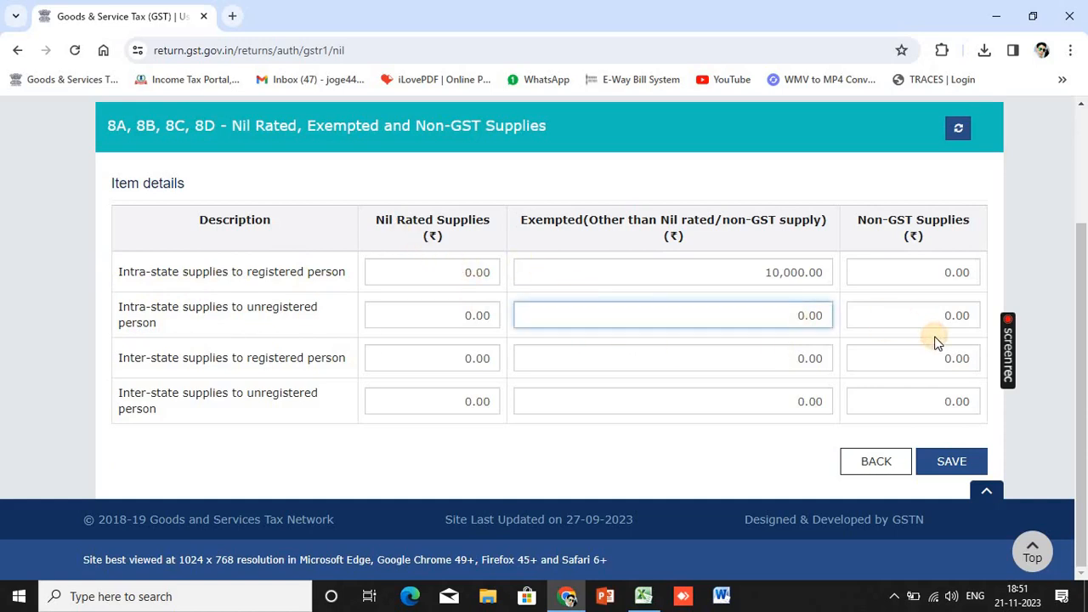
{"action": "type", "text": "500"}
{"action": "left_click", "coordinate": [749, 455]}
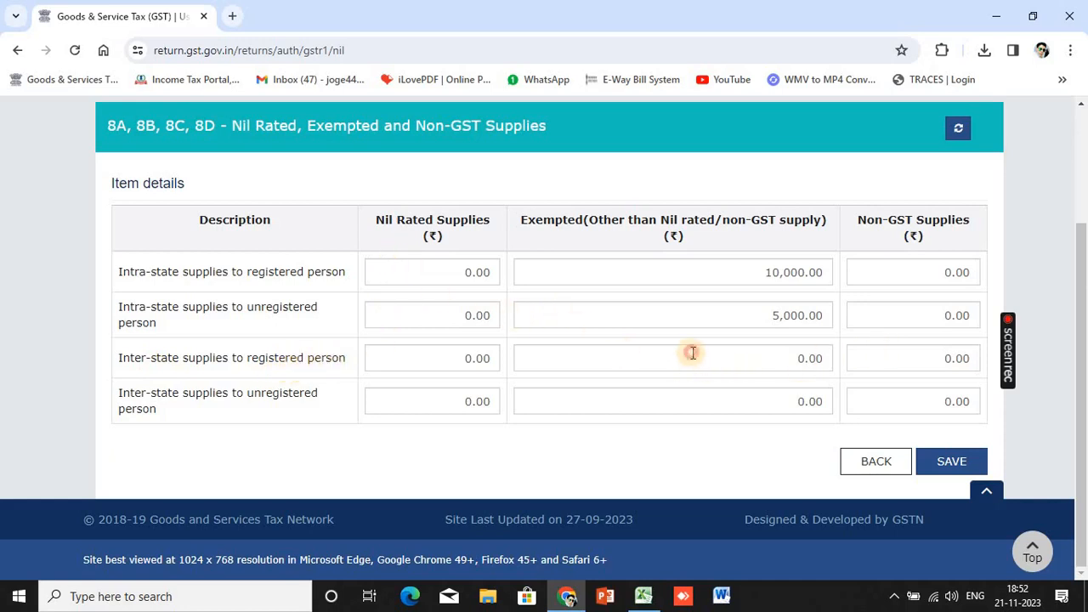
Enter exempted 6,000 and 2,000 for the inter-state rows, save, and return to the tiles
{"action": "left_click", "coordinate": [777, 369]}
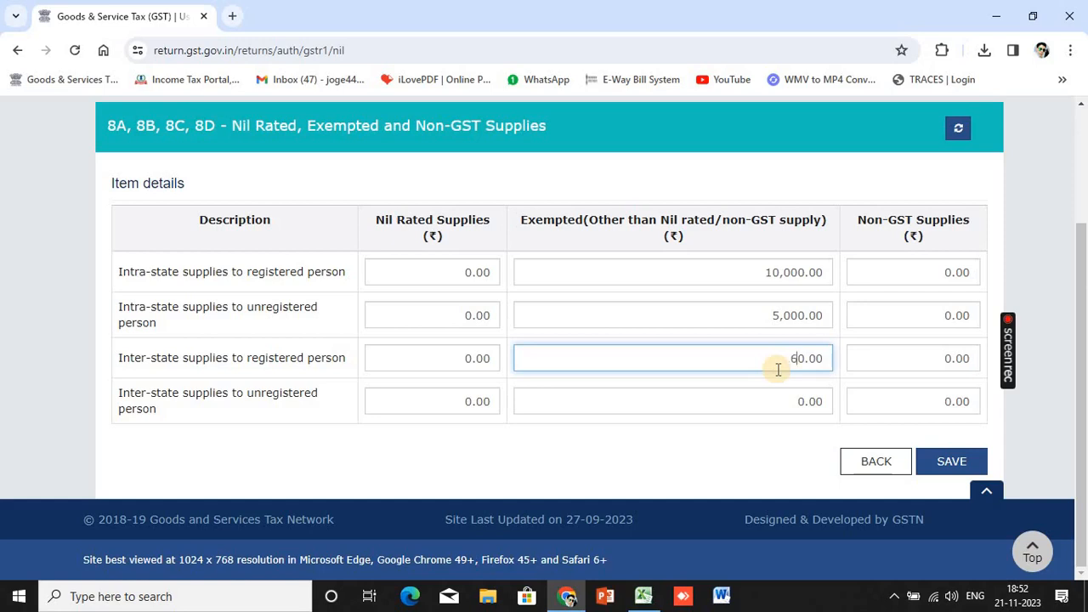
{"action": "type", "text": "600"}
{"action": "left_click", "coordinate": [755, 442]}
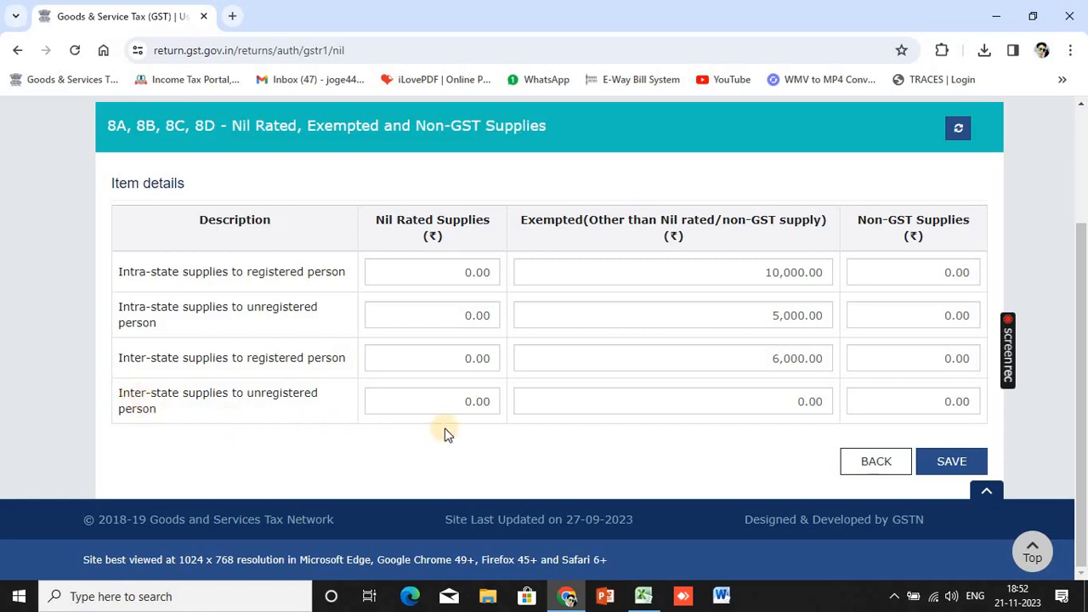
{"action": "left_click", "coordinate": [703, 399]}
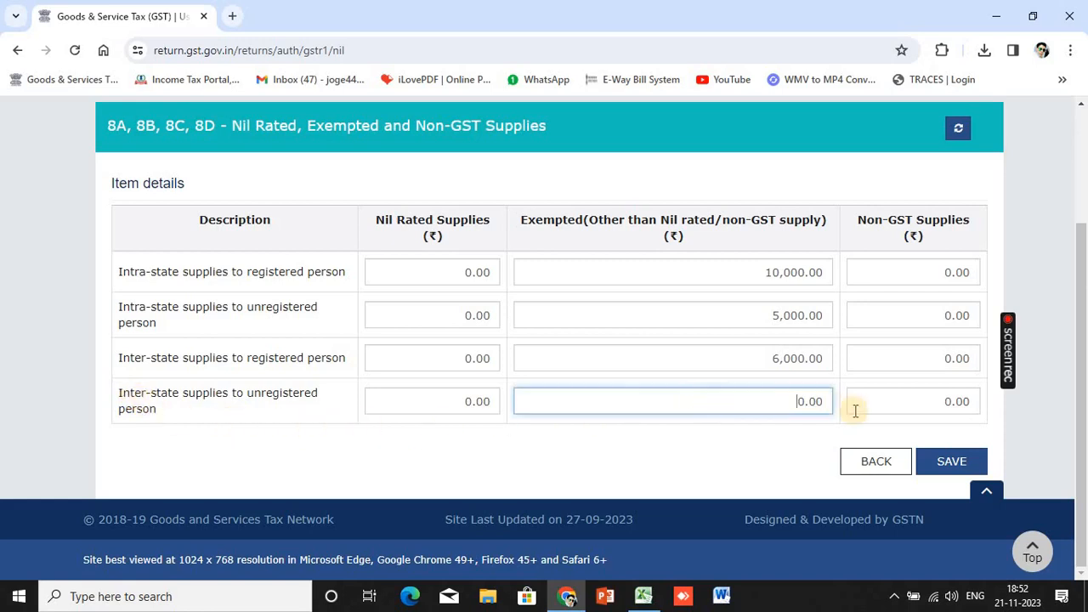
{"action": "type", "text": "2,0"}
{"action": "type", "text": "00"}
{"action": "left_click", "coordinate": [723, 454]}
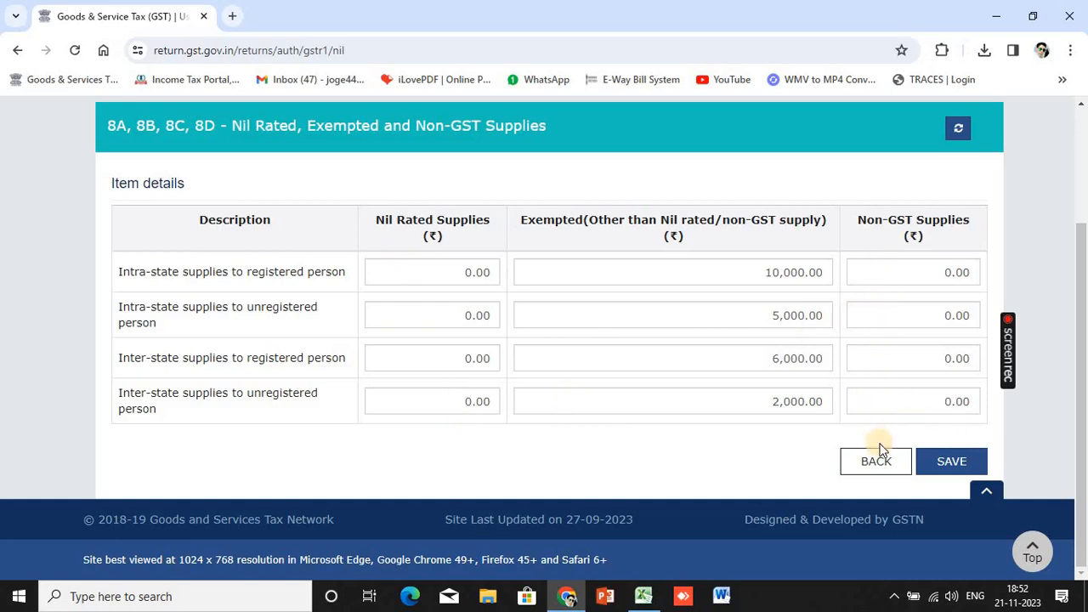
{"action": "left_click", "coordinate": [946, 468]}
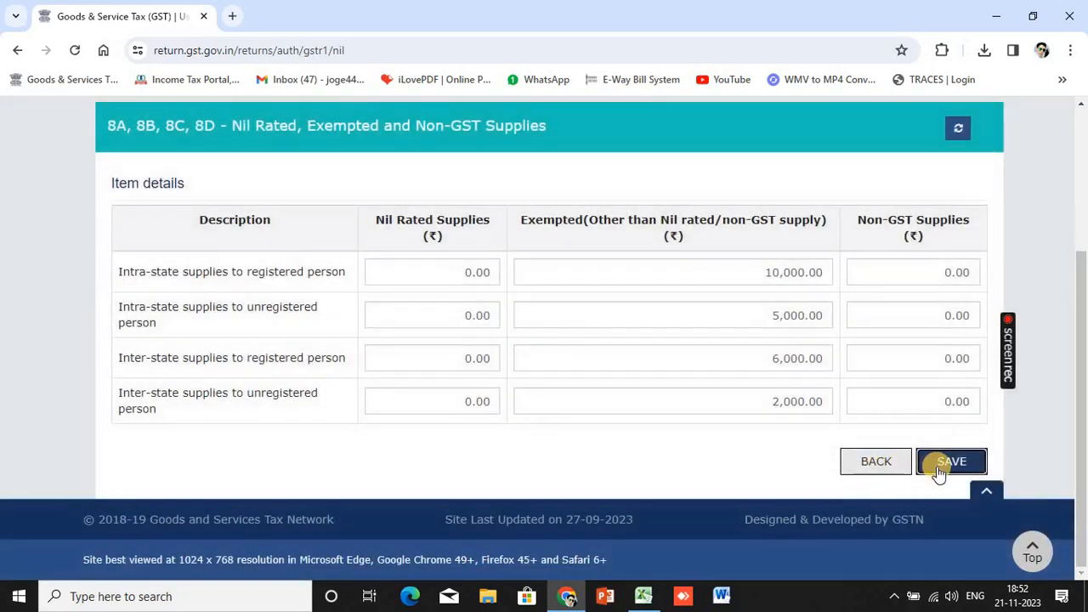
{"action": "left_click", "coordinate": [937, 466]}
{"action": "left_click", "coordinate": [870, 463]}
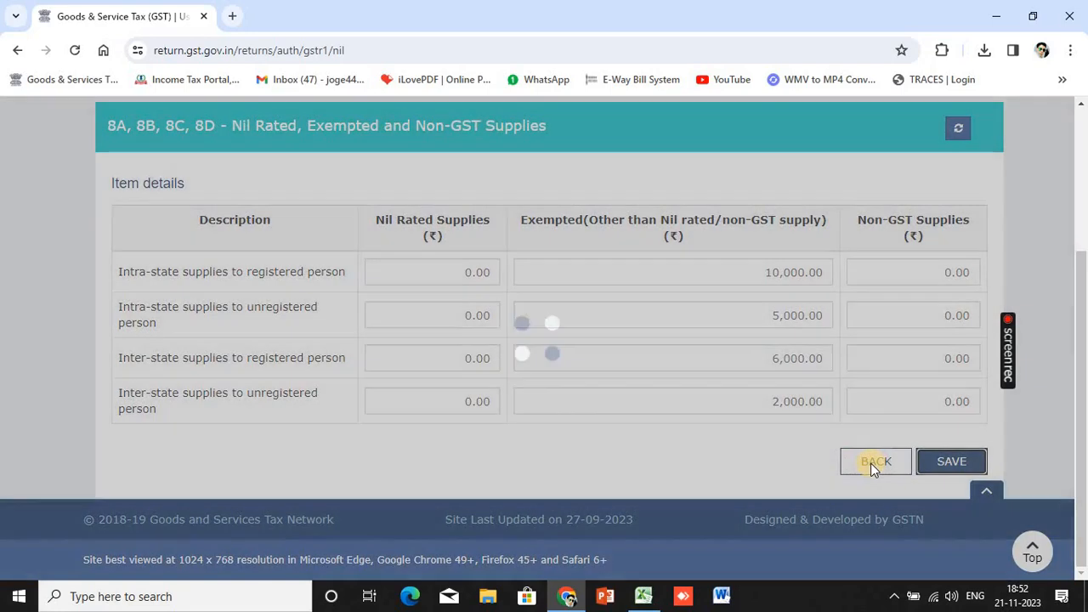
{"action": "left_click", "coordinate": [870, 464]}
Add a new registered credit/debit note and paste the recipient GSTIN copied from Excel row 19
{"action": "scroll", "coordinate": [765, 440], "scroll_direction": "down", "scroll_amount": 4}
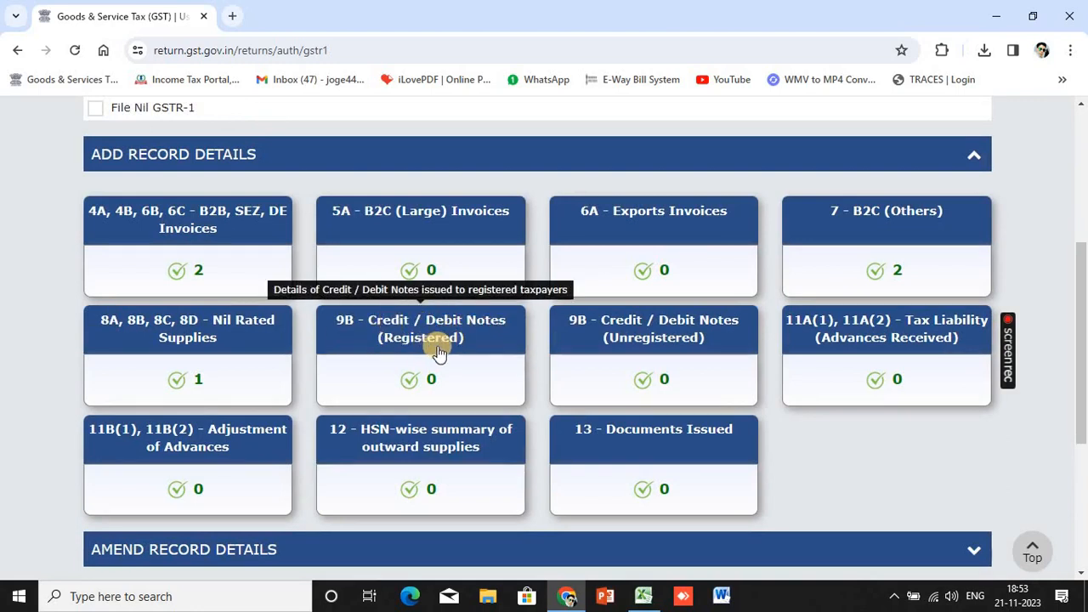
{"action": "left_click", "coordinate": [495, 351]}
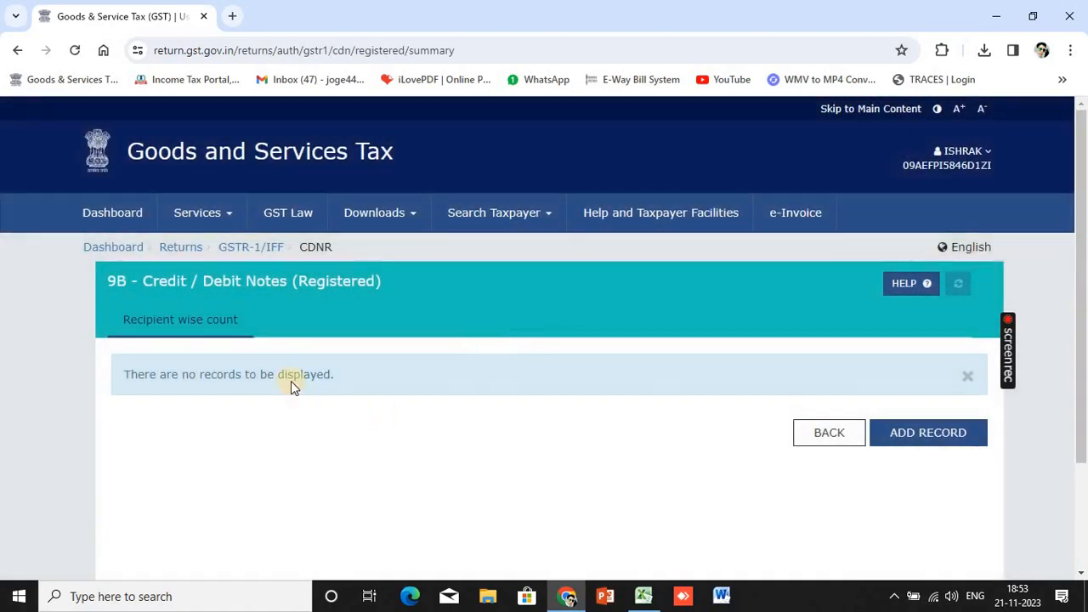
{"action": "left_click", "coordinate": [904, 442]}
{"action": "scroll", "coordinate": [402, 430], "scroll_direction": "down", "scroll_amount": 4}
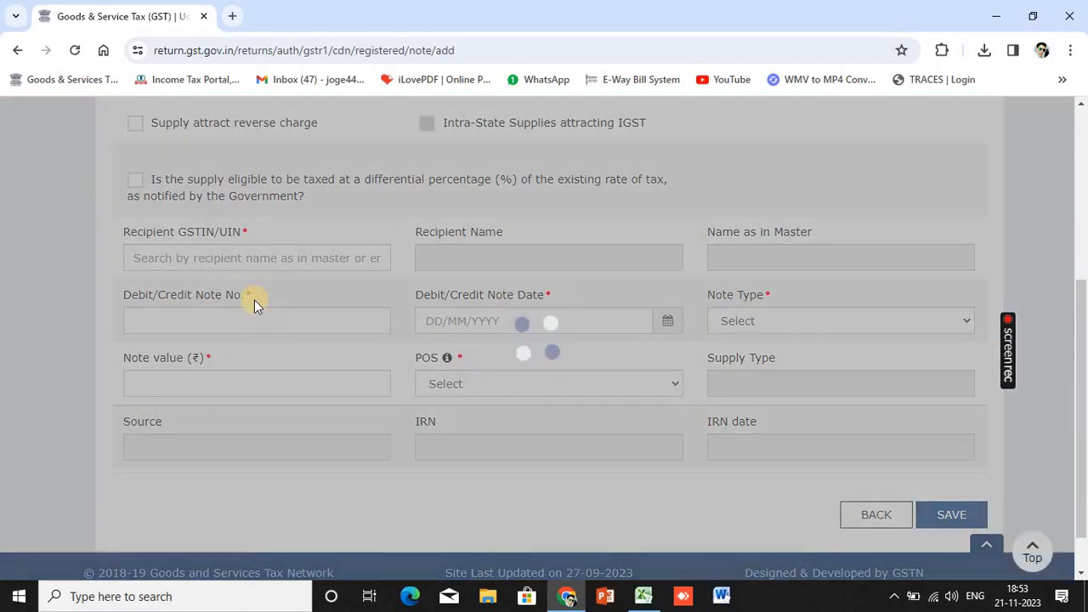
{"action": "left_click", "coordinate": [222, 256]}
{"action": "key", "text": "alt+Tab"}
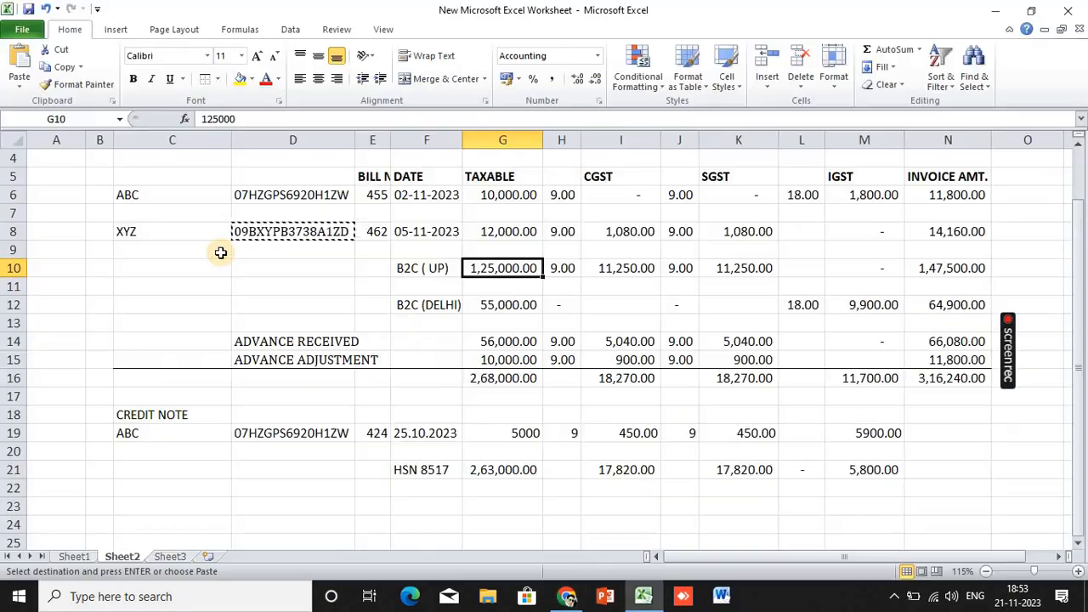
{"action": "key", "text": "Down"}
{"action": "key", "text": "Down"}
{"action": "key", "text": "Down"}
{"action": "key", "text": "Left"}
{"action": "key", "text": "Left"}
{"action": "key", "text": "Left"}
{"action": "key", "text": "Down"}
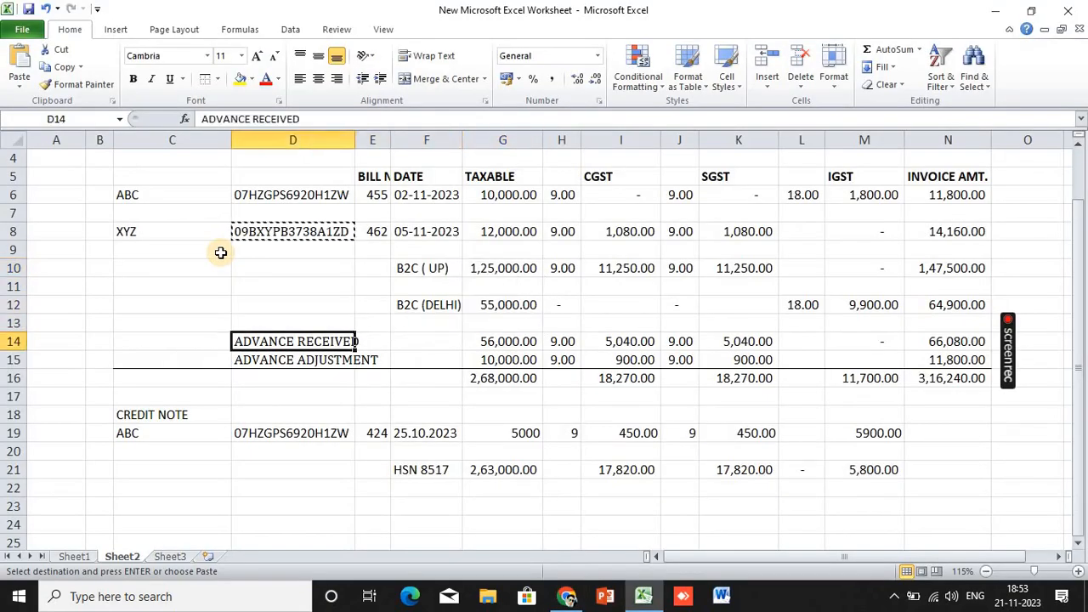
{"action": "key", "text": "Down"}
{"action": "key", "text": "Down"}
{"action": "key", "text": "Down"}
{"action": "key", "text": "Down"}
{"action": "key", "text": "Down"}
{"action": "key", "text": "alt+Tab"}
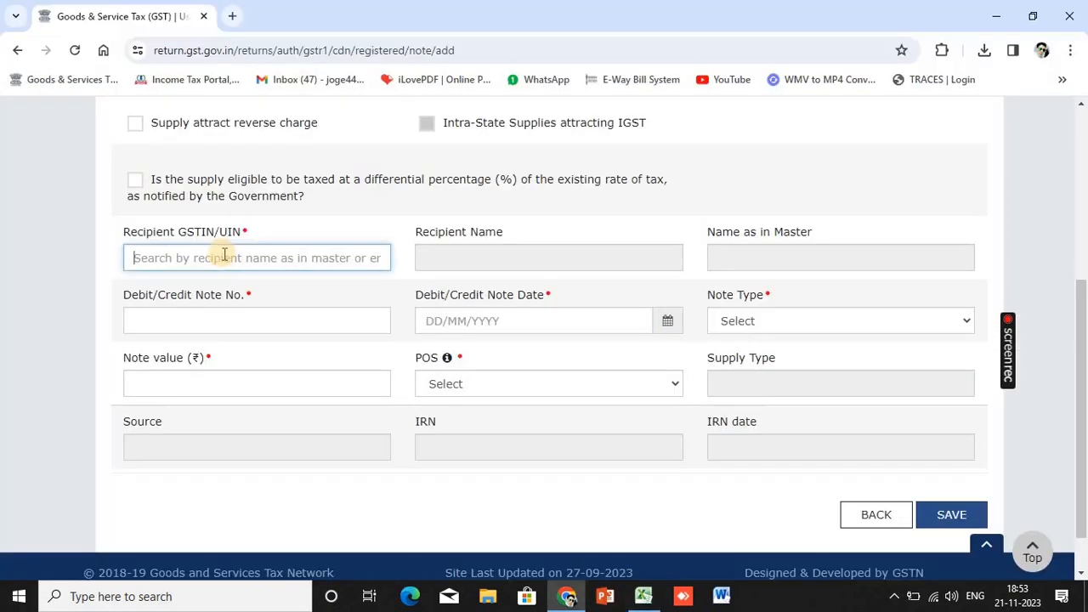
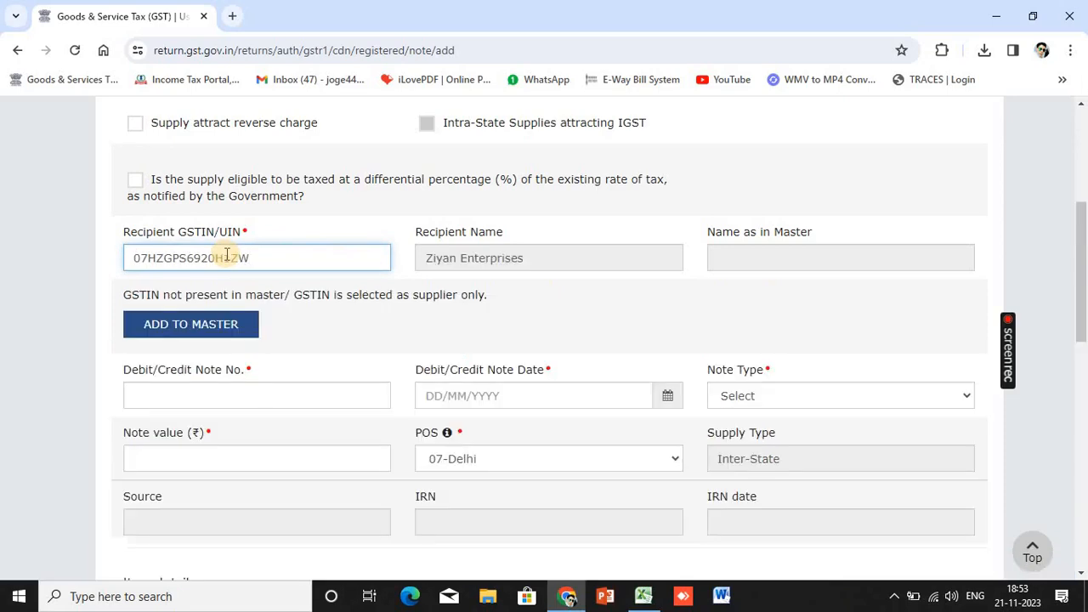
Enter note number 1, date 02/11/2023, and note type Credit
{"action": "type", "text": "1"}
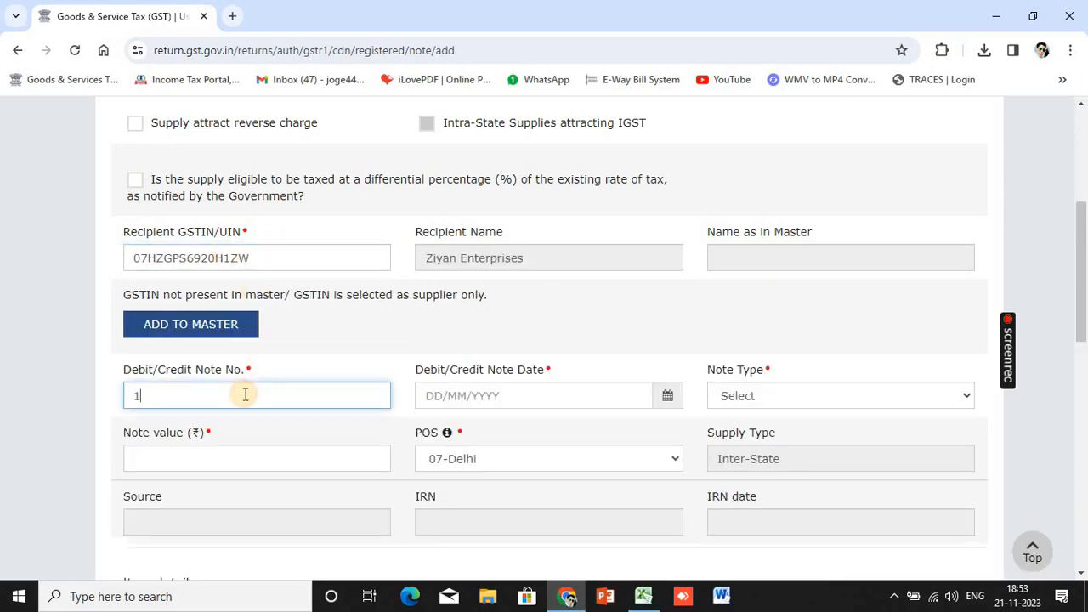
{"action": "left_click", "coordinate": [435, 398]}
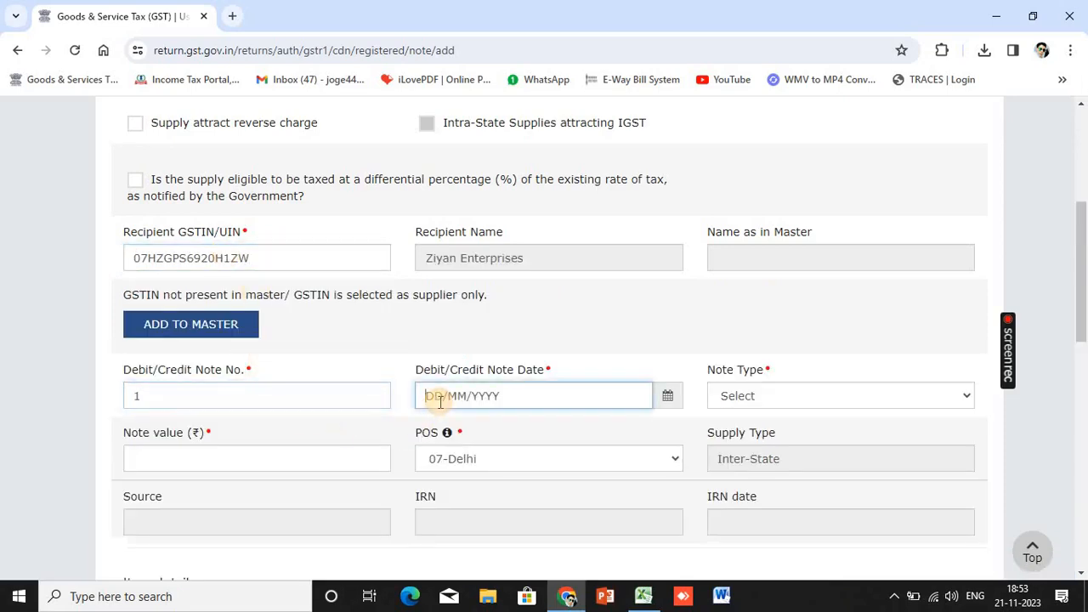
{"action": "type", "text": "2"}
{"action": "type", "text": "11"}
{"action": "key", "text": "BackSpace"}
{"action": "key", "text": "BackSpace"}
{"action": "key", "text": "BackSpace"}
{"action": "type", "text": "02/11/2023"}
{"action": "key", "text": "Tab"}
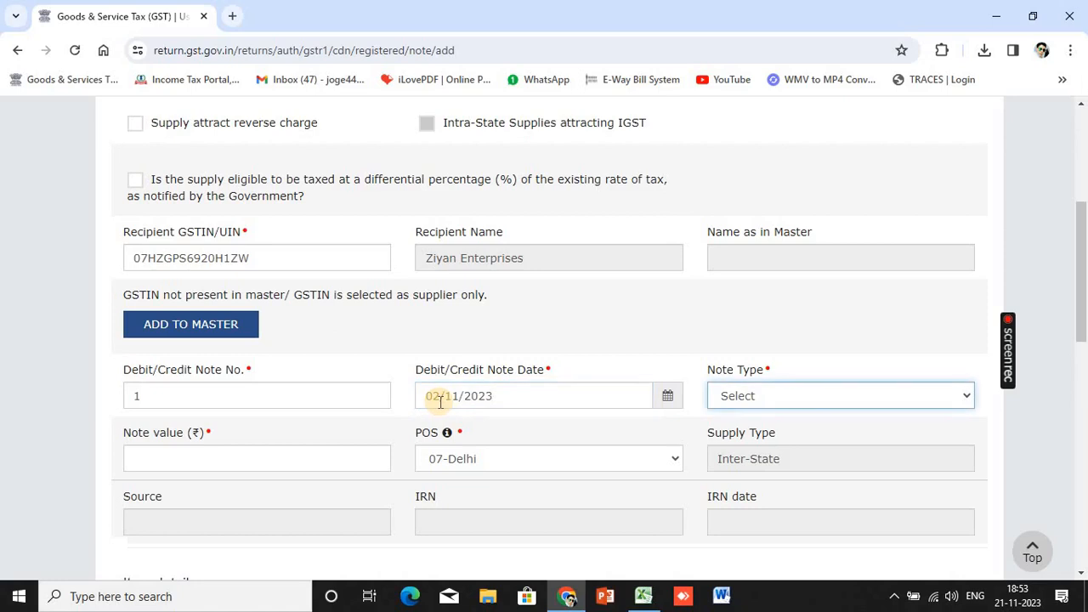
{"action": "left_click", "coordinate": [788, 397]}
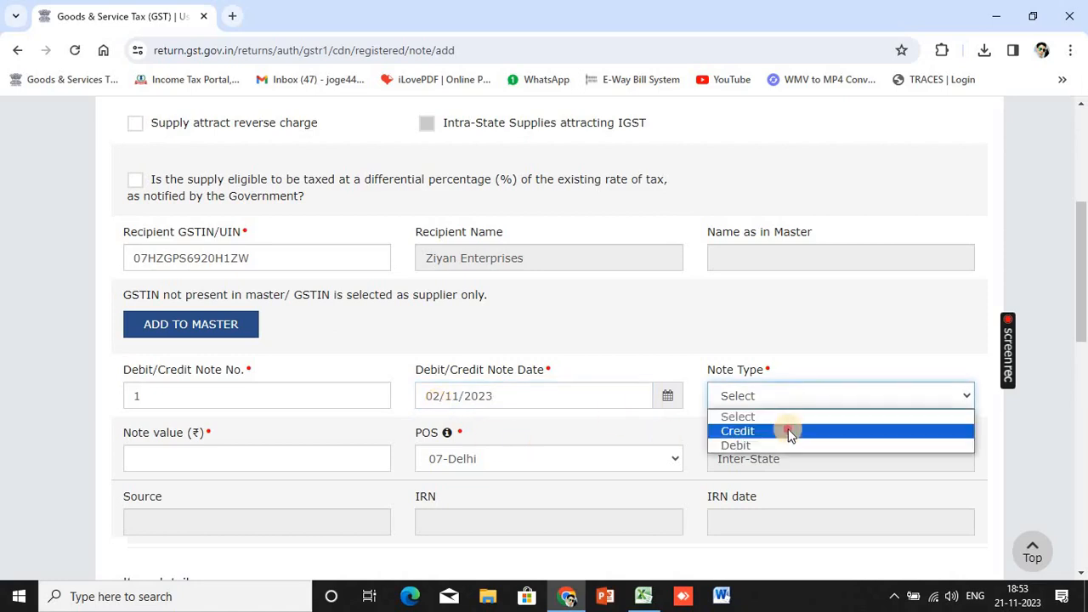
{"action": "left_click", "coordinate": [789, 431]}
Enter note value 5900 and taxable value 5,000 in the 18% row
{"action": "left_click", "coordinate": [301, 459]}
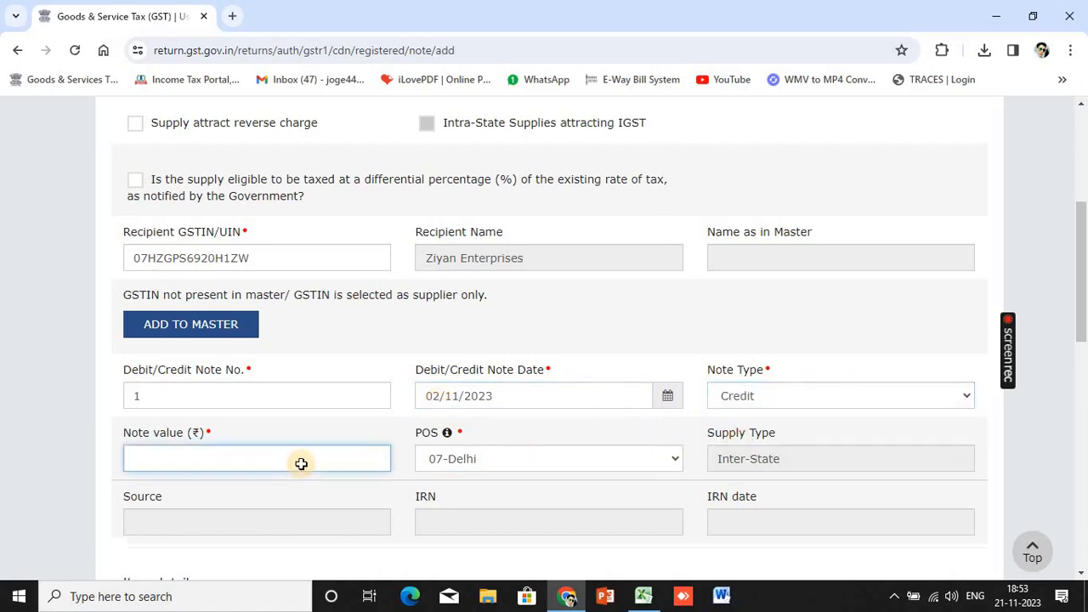
{"action": "key", "text": "alt+Tab"}
{"action": "key", "text": "Right"}
{"action": "key", "text": "Right"}
{"action": "key", "text": "Right"}
{"action": "key", "text": "Right"}
{"action": "key", "text": "Right"}
{"action": "key", "text": "Right"}
{"action": "key", "text": "Right"}
{"action": "key", "text": "Right"}
{"action": "key", "text": "Right"}
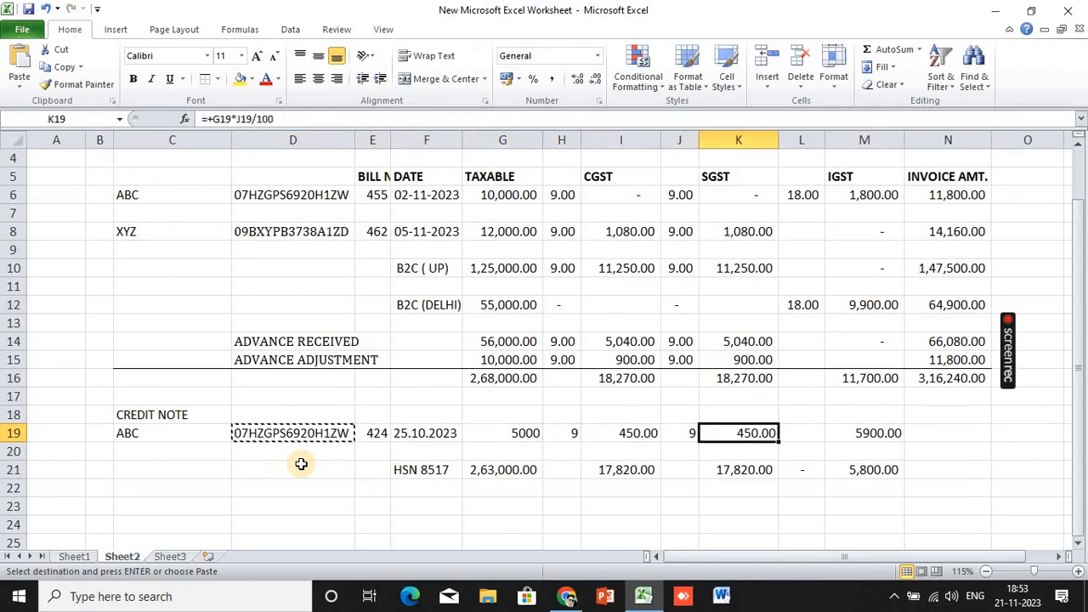
{"action": "key", "text": "alt+Tab"}
{"action": "type", "text": "5900"}
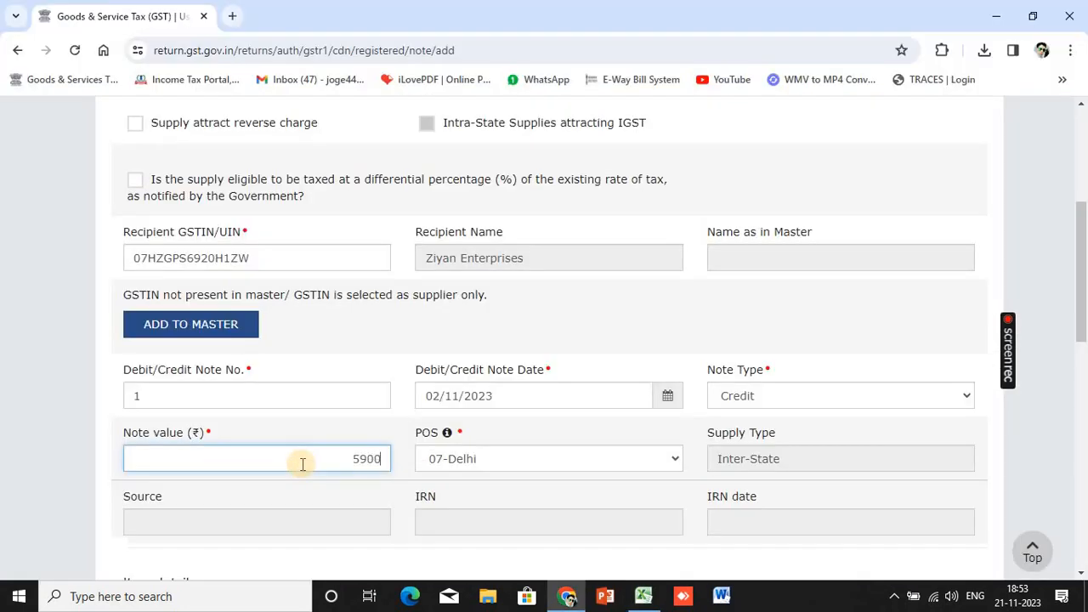
{"action": "scroll", "coordinate": [510, 491], "scroll_direction": "down", "scroll_amount": 5}
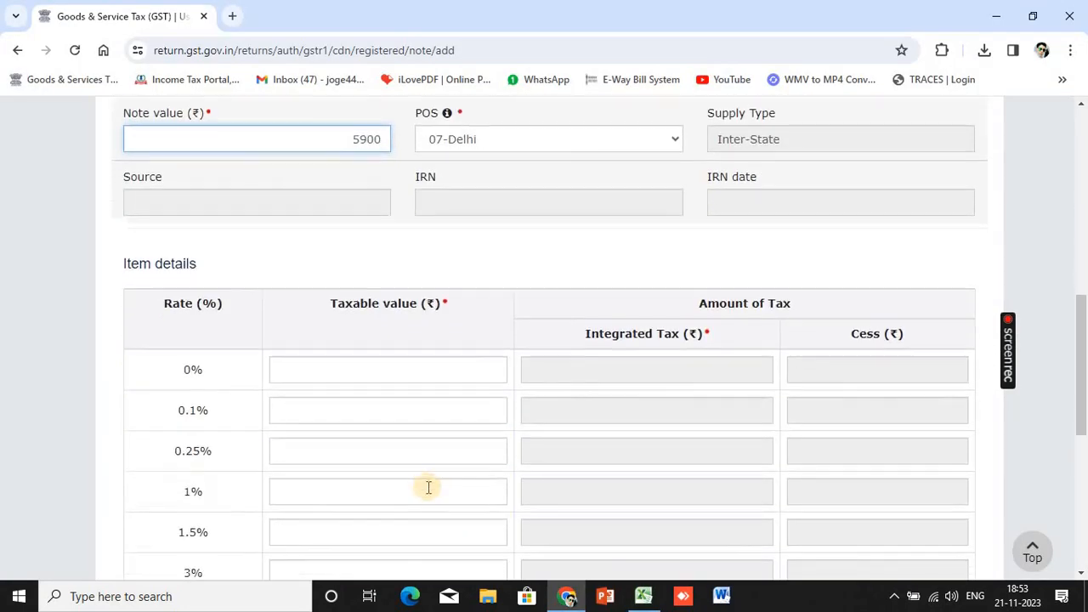
{"action": "scroll", "coordinate": [381, 445], "scroll_direction": "down", "scroll_amount": 3}
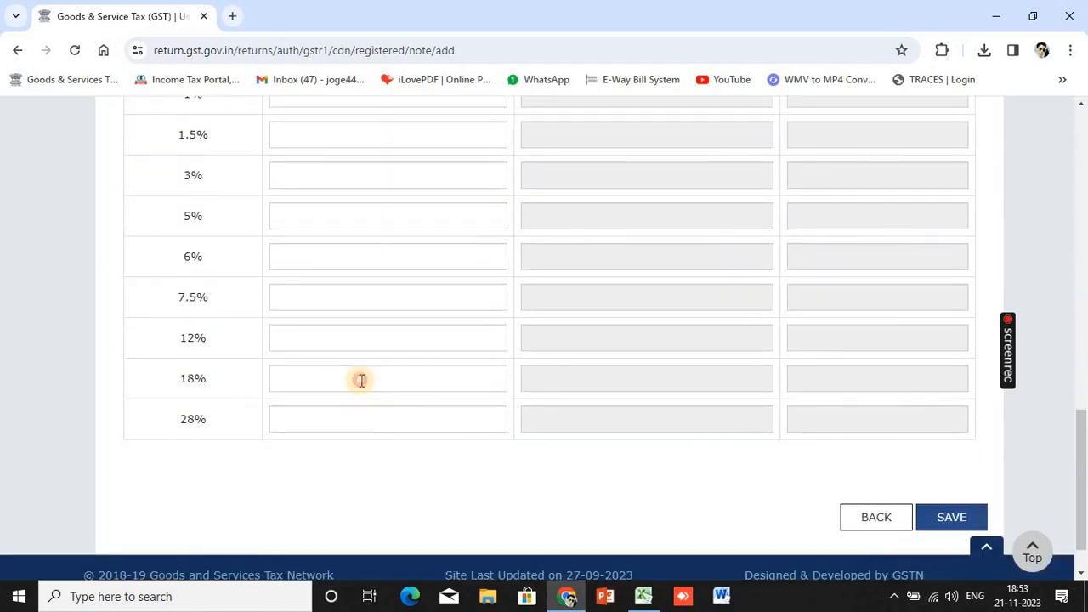
{"action": "left_click", "coordinate": [361, 380]}
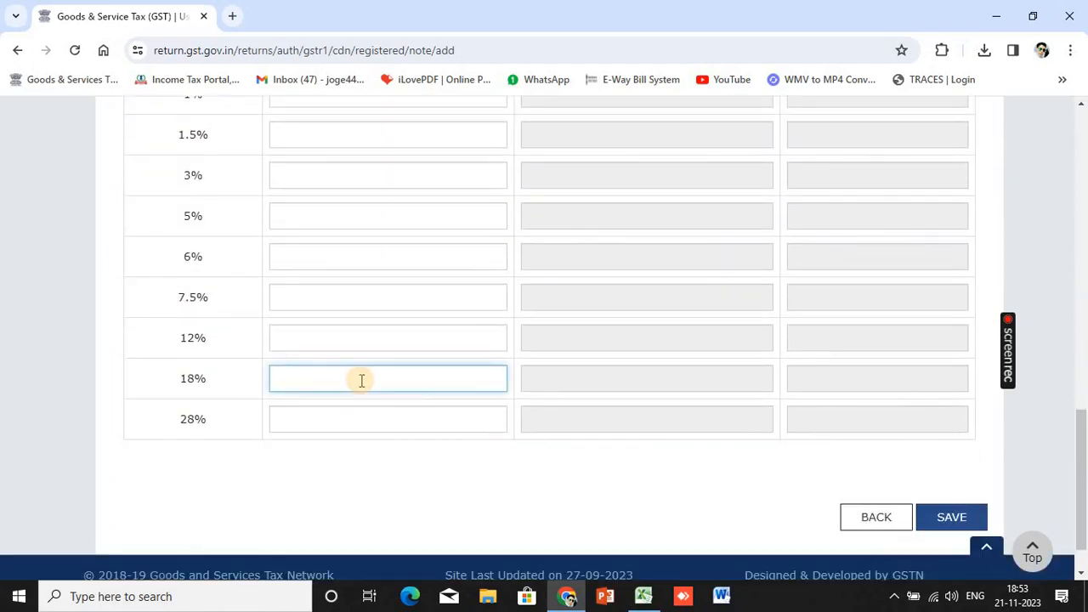
{"action": "type", "text": "5000"}
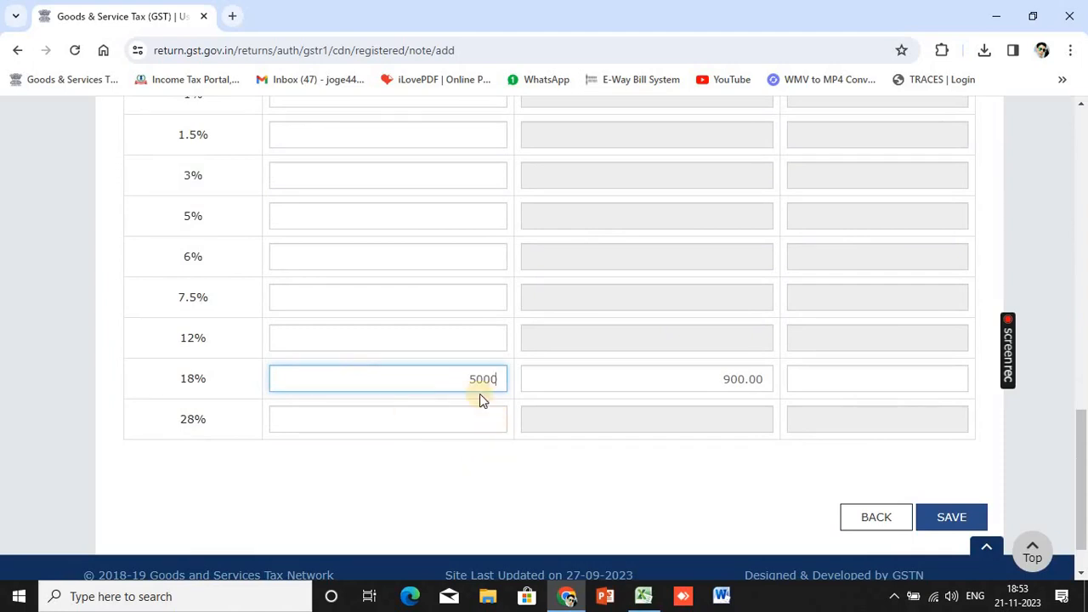
{"action": "left_click", "coordinate": [487, 497]}
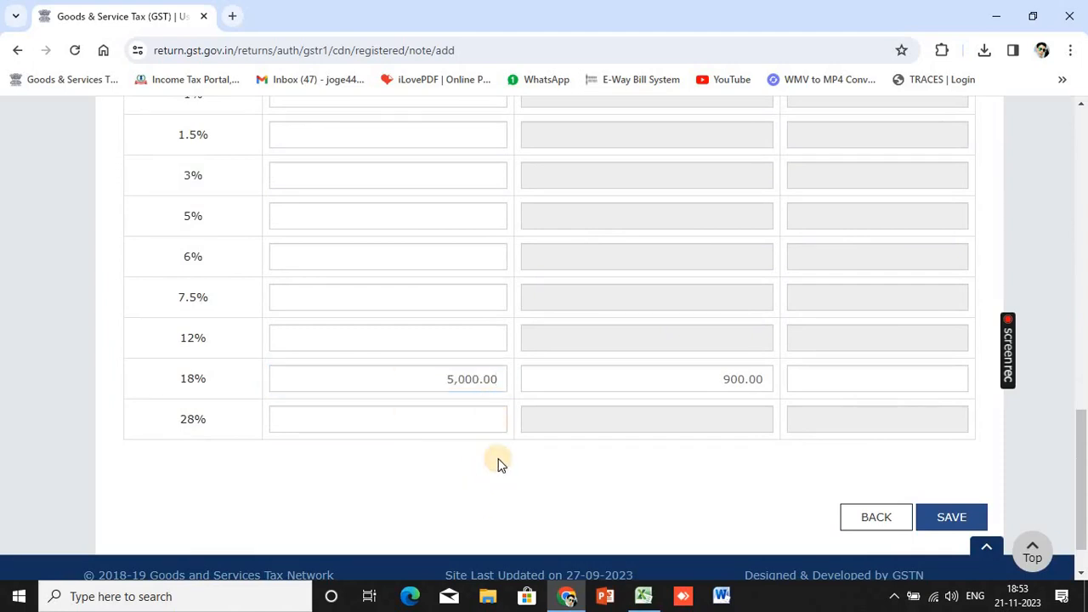
Cross-check the amounts against the spreadsheet and save the credit note
{"action": "key", "text": "alt+Tab"}
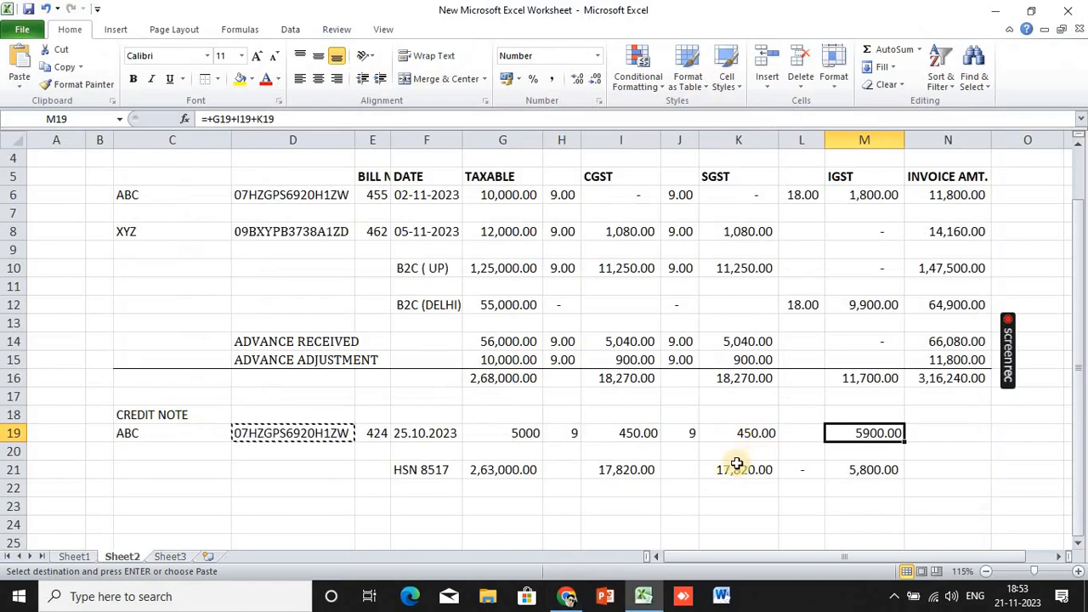
{"action": "key", "text": "alt+Tab"}
{"action": "key", "text": "alt+Tab"}
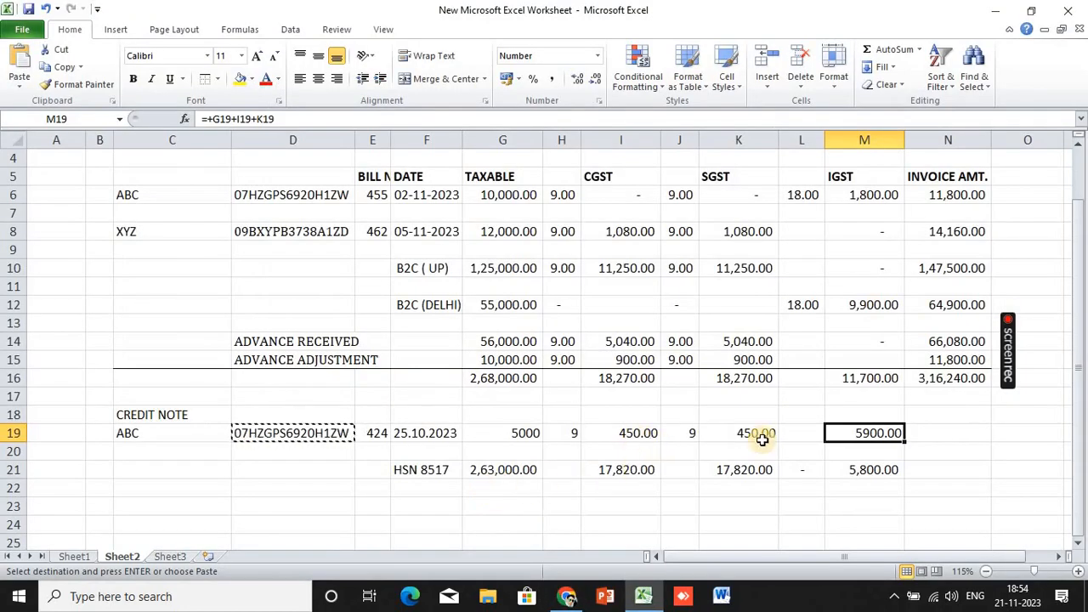
{"action": "key", "text": "alt+Tab"}
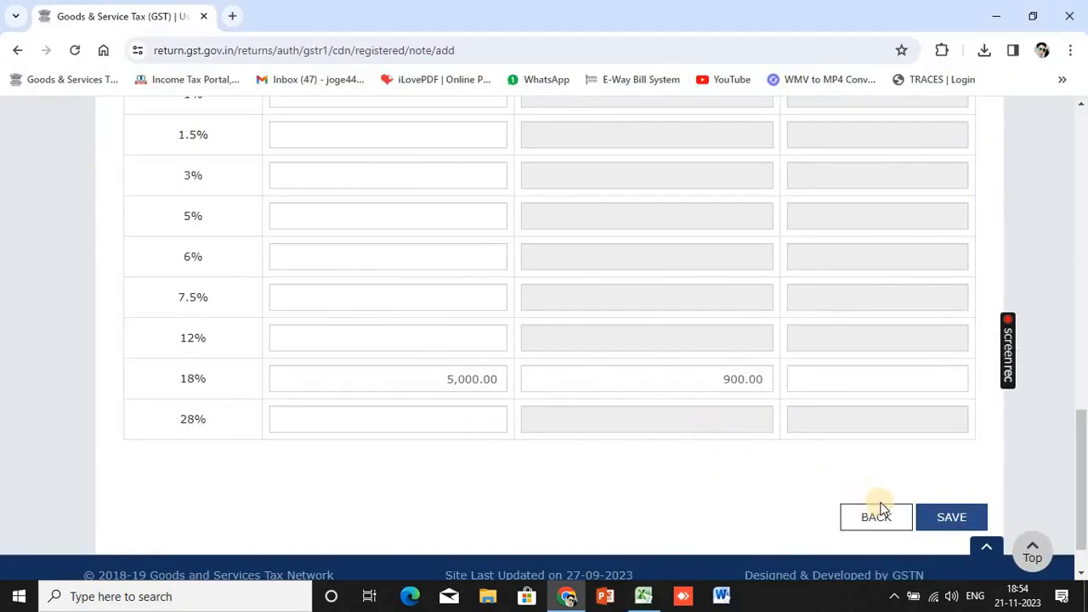
{"action": "left_click", "coordinate": [947, 525]}
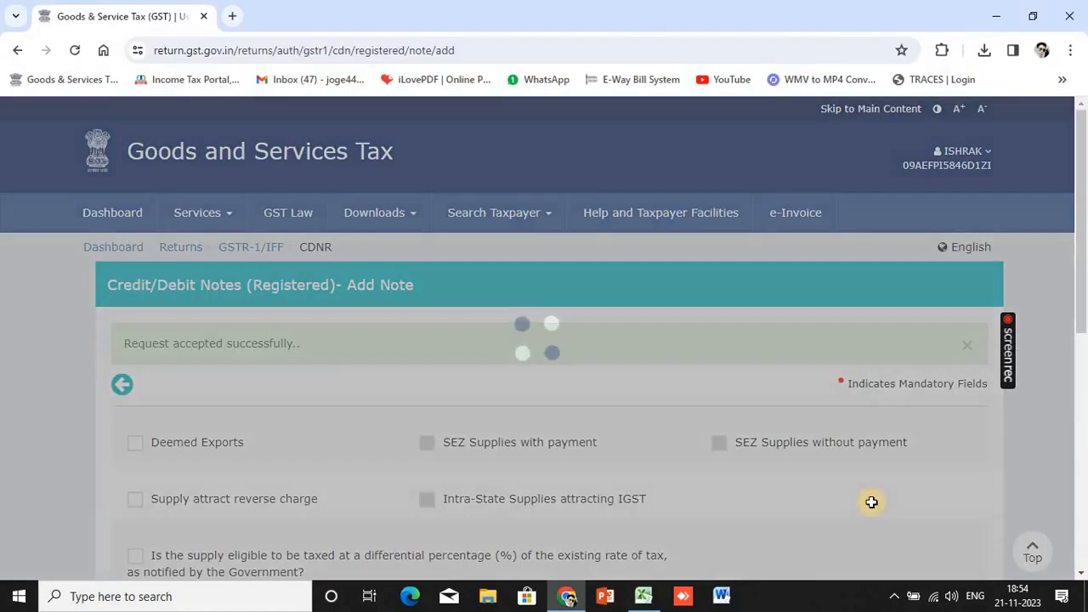
{"action": "key", "text": "alt+Tab"}
{"action": "key", "text": "Left"}
{"action": "key", "text": "Left"}
Clear the CGST and SGST cells in row 19 and enter 900 as IGST in M19
{"action": "key", "text": "Right"}
{"action": "key", "text": "Right"}
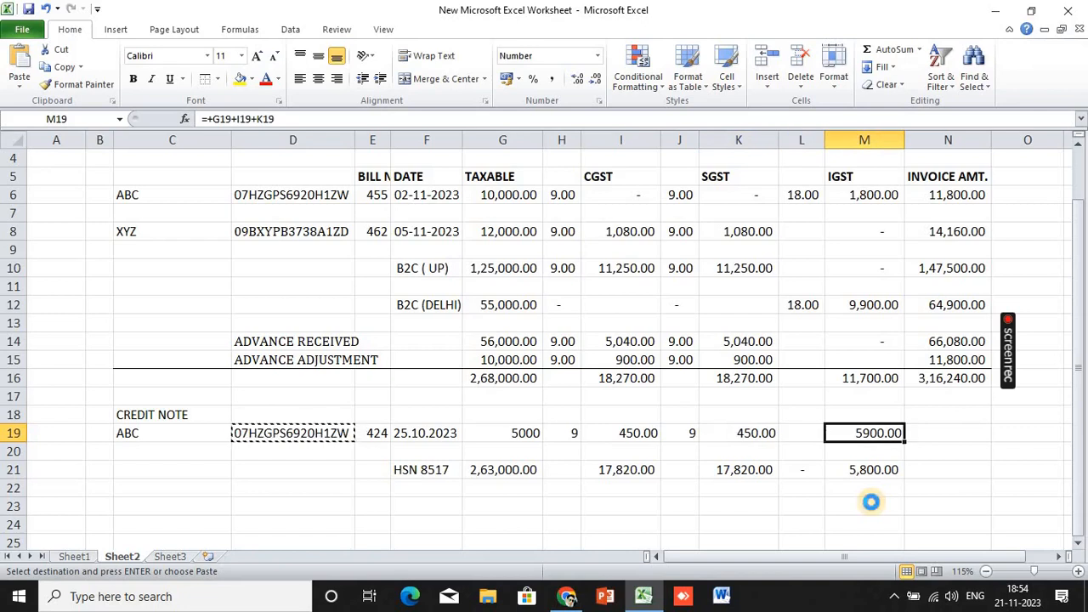
{"action": "key", "text": "Delete"}
{"action": "key", "text": "Left"}
{"action": "key", "text": "Left"}
{"action": "key", "text": "Left"}
{"action": "key", "text": "Left"}
{"action": "key", "text": "Left"}
{"action": "key", "text": "shift+Right"}
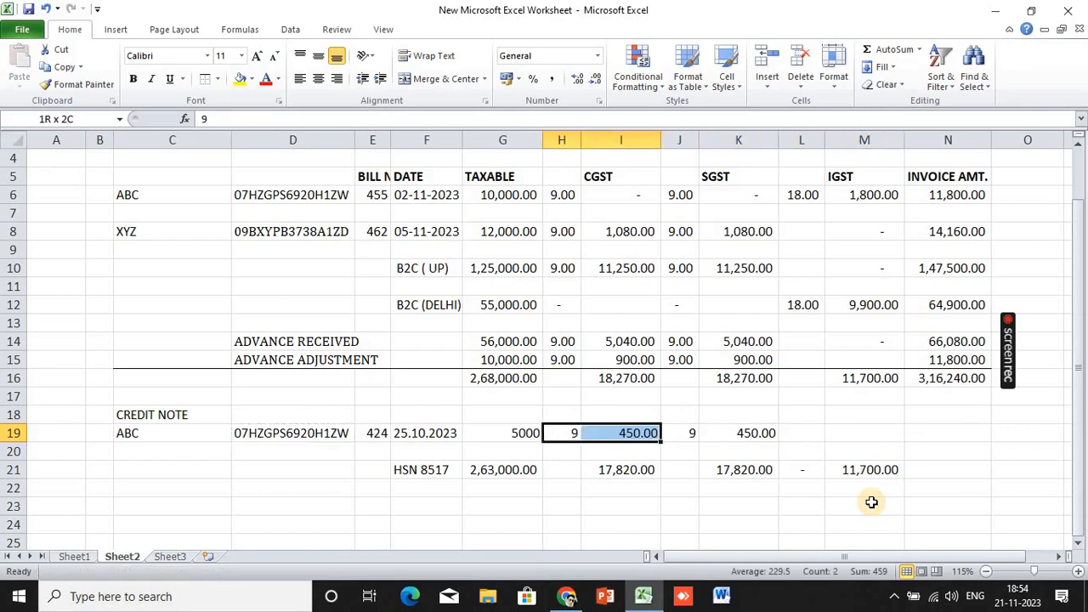
{"action": "key", "text": "shift+Right"}
{"action": "key", "text": "shift+Right"}
{"action": "key", "text": "Delete"}
{"action": "key", "text": "Right"}
Enter the formula =+G19+M19 in N19 so the invoice amount totals 5900
{"action": "key", "text": "Right"}
{"action": "key", "text": "Right"}
{"action": "key", "text": "Right"}
{"action": "key", "text": "Right"}
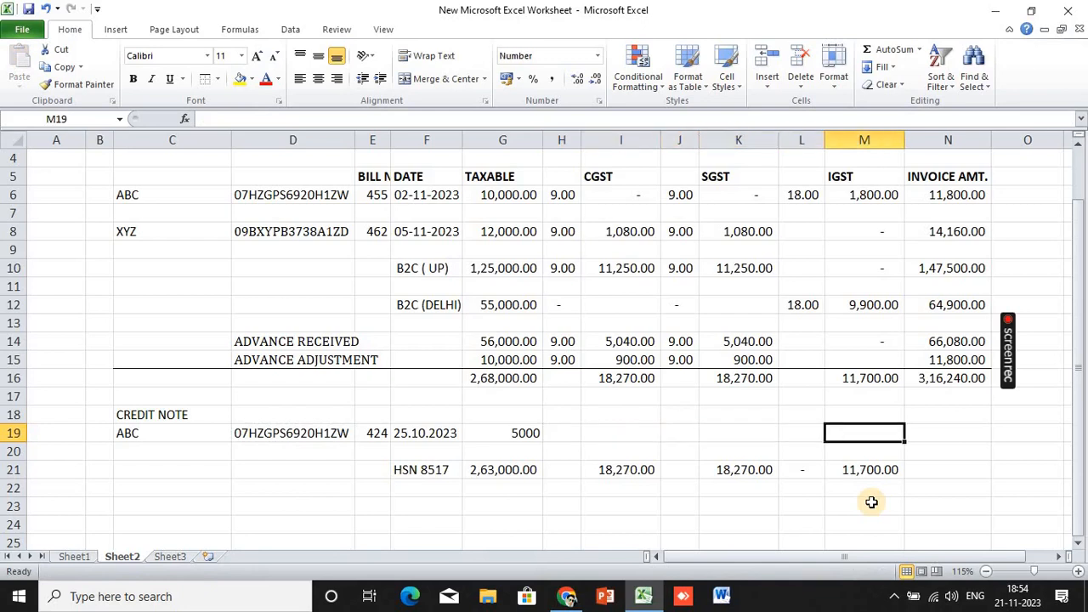
{"action": "type", "text": "900"}
{"action": "key", "text": "Return"}
{"action": "key", "text": "Right"}
{"action": "key", "text": "Up"}
{"action": "type", "text": "+"}
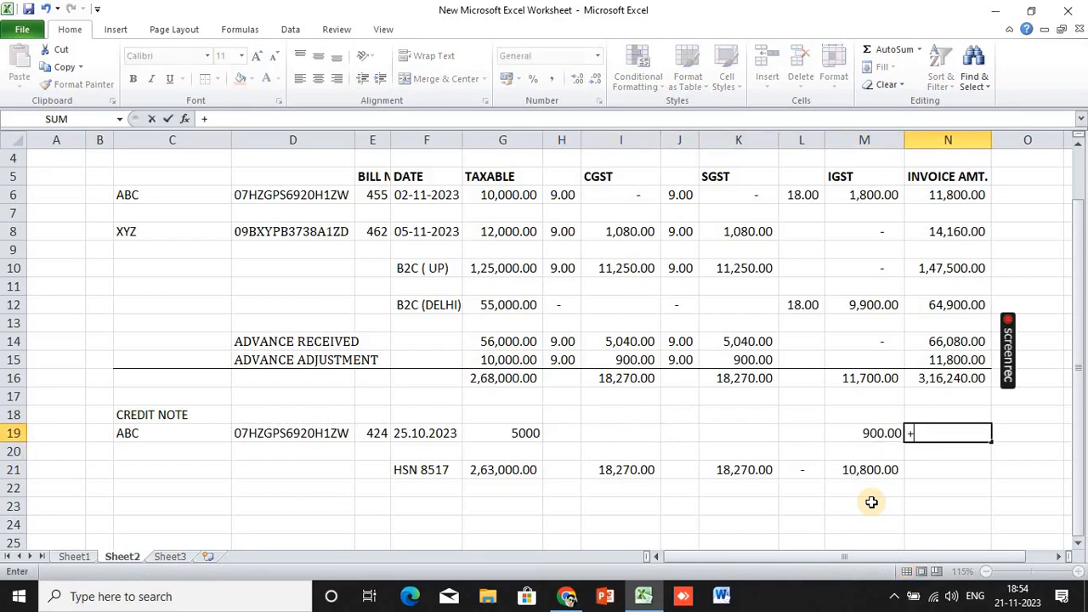
{"action": "key", "text": "Left"}
{"action": "key", "text": "Left"}
{"action": "key", "text": "Left"}
{"action": "key", "text": "Left"}
{"action": "key", "text": "Left"}
{"action": "key", "text": "Left"}
{"action": "key", "text": "Left"}
{"action": "type", "text": "+"}
{"action": "key", "text": "Left"}
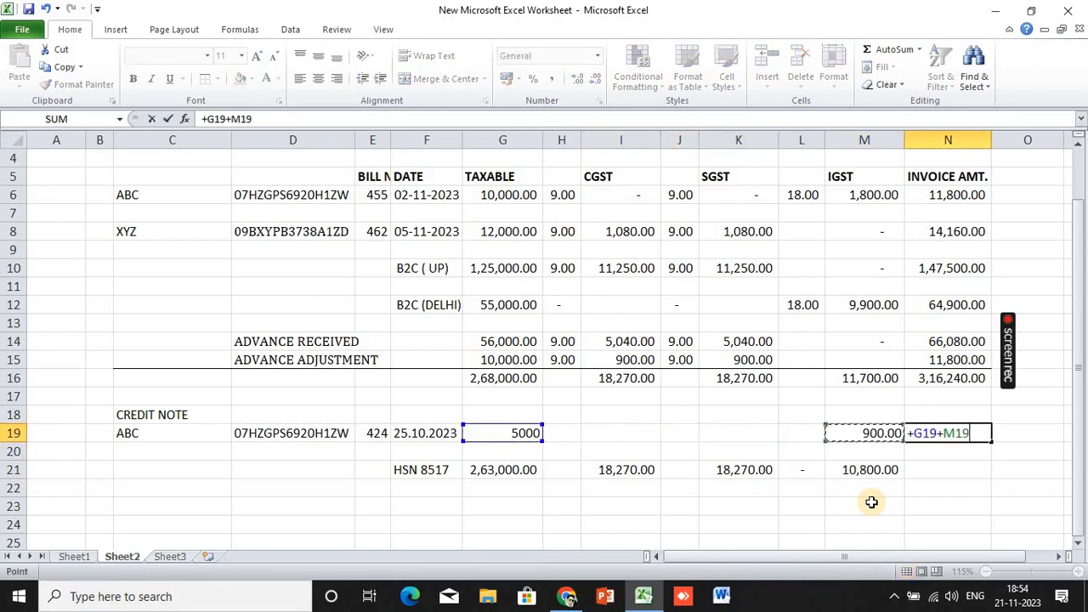
{"action": "key", "text": "Return"}
{"action": "key", "text": "alt+Tab"}
{"action": "scroll", "coordinate": [825, 399], "scroll_direction": "down", "scroll_amount": 5}
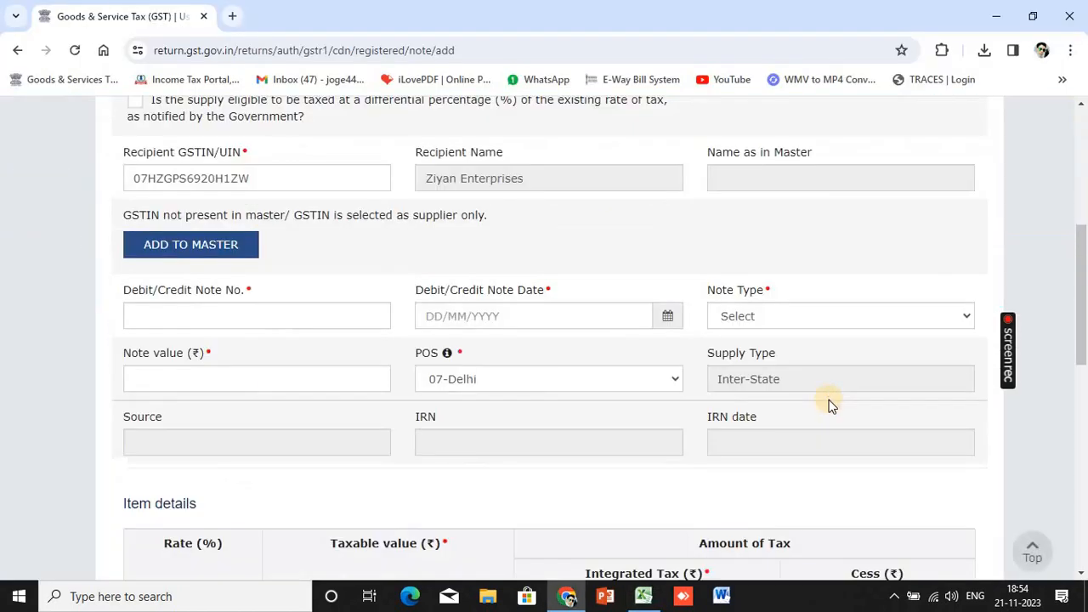
Return to the GSTR-1 tiles and add a new note under 9B Credit/Debit Notes (Unregistered)
{"action": "scroll", "coordinate": [799, 467], "scroll_direction": "down", "scroll_amount": 10}
{"action": "left_click", "coordinate": [871, 516]}
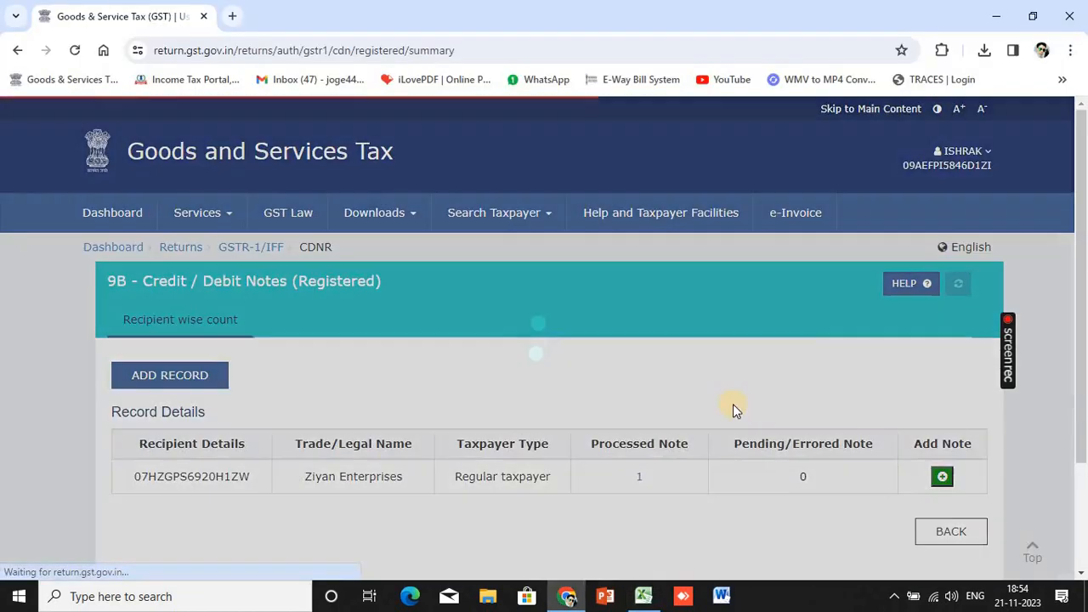
{"action": "scroll", "coordinate": [732, 403], "scroll_direction": "down", "scroll_amount": 3}
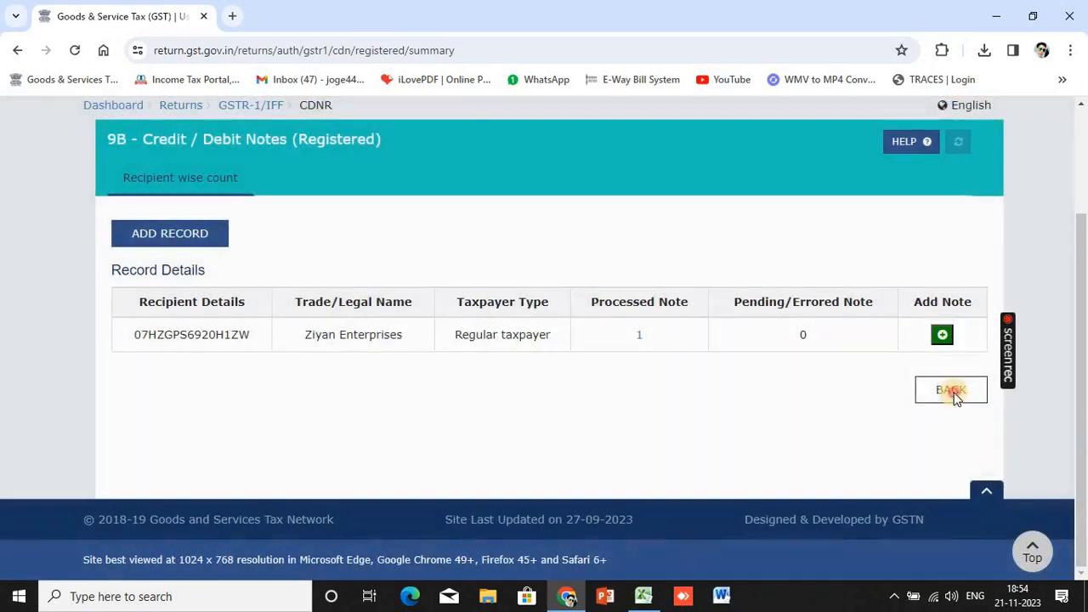
{"action": "left_click", "coordinate": [955, 388]}
{"action": "scroll", "coordinate": [511, 378], "scroll_direction": "down", "scroll_amount": 5}
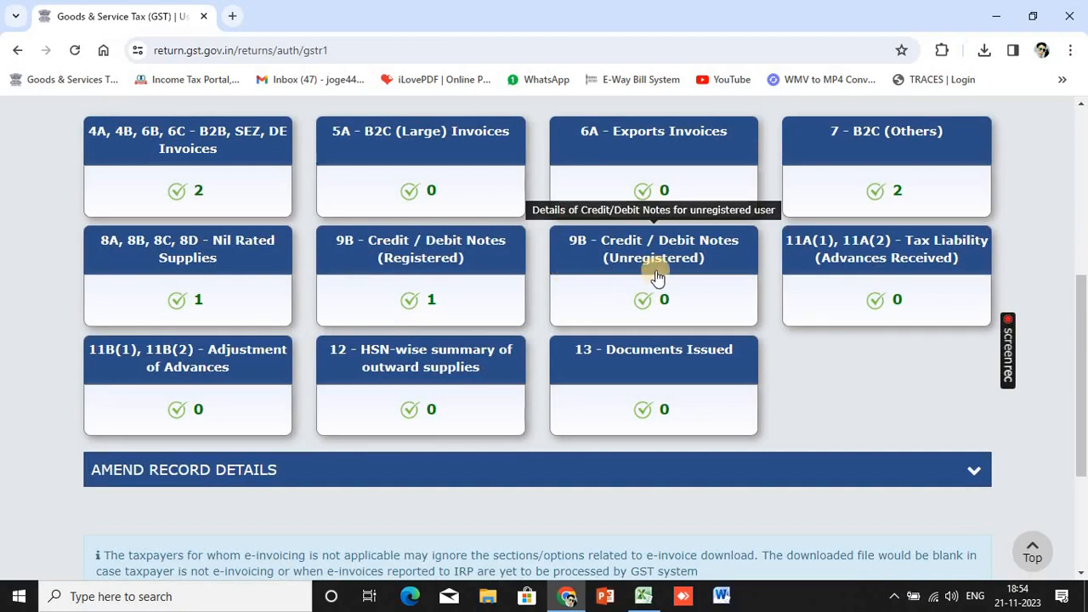
{"action": "left_click", "coordinate": [711, 258]}
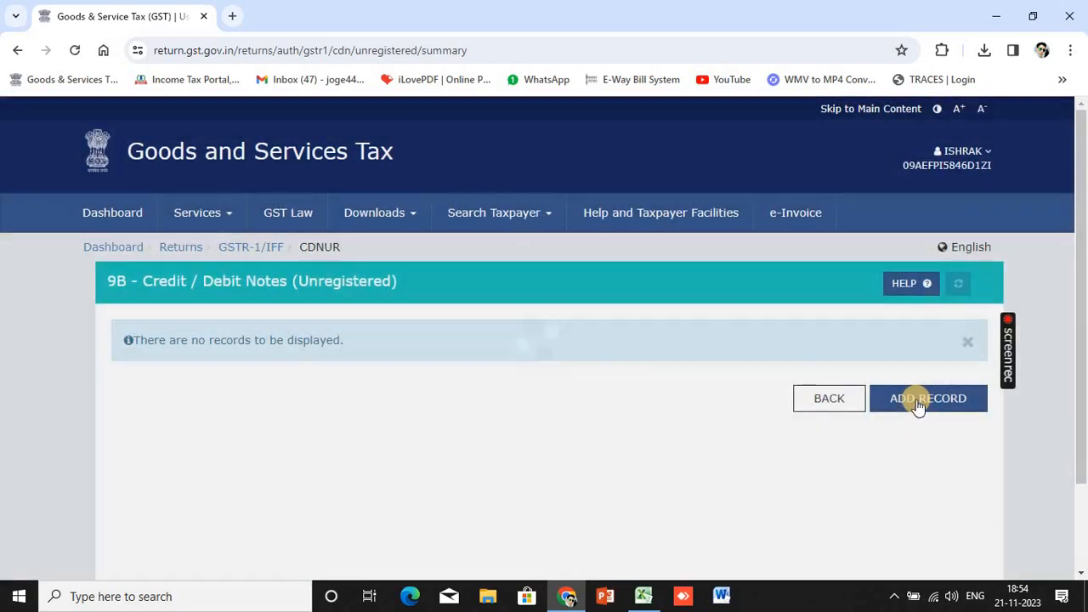
{"action": "left_click", "coordinate": [916, 399]}
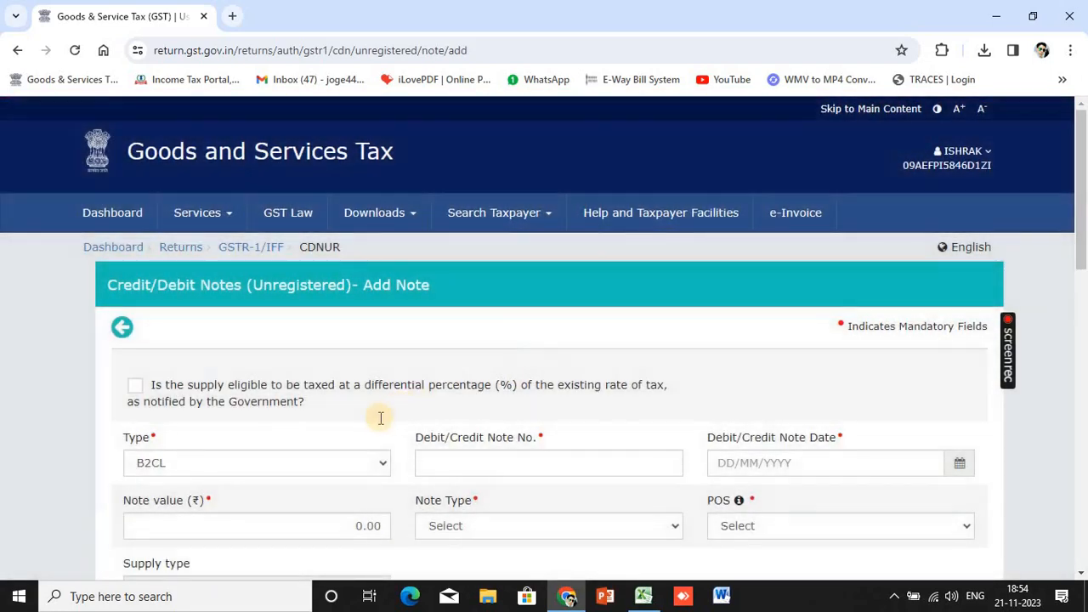
Bring up and dismiss the context menu on the blank B2CL unregistered note form
{"action": "scroll", "coordinate": [379, 417], "scroll_direction": "down", "scroll_amount": 3}
{"action": "right_click", "coordinate": [329, 377]}
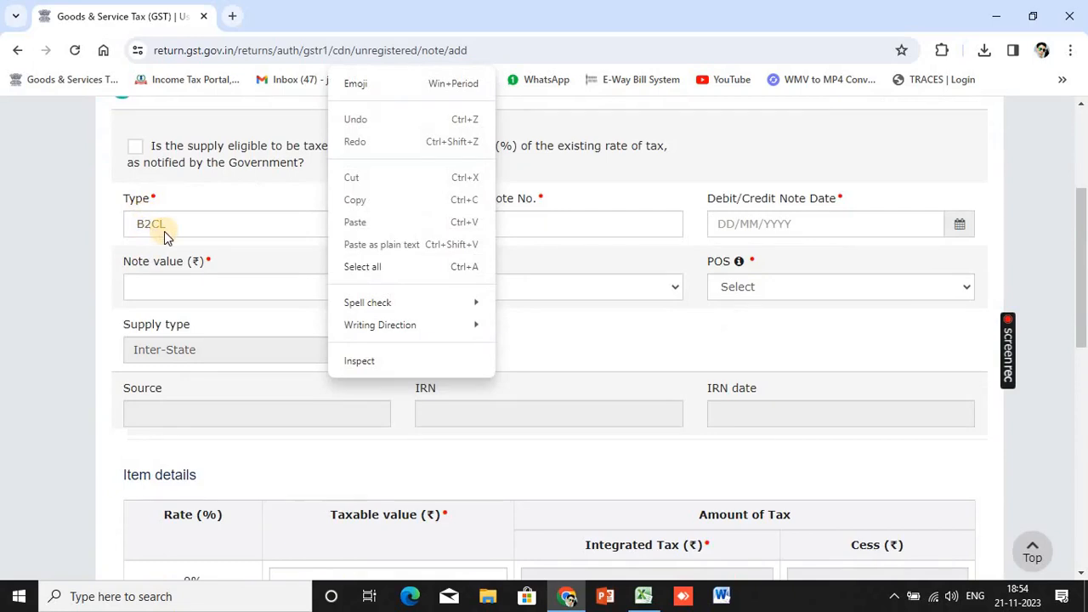
{"action": "left_click", "coordinate": [1035, 173]}
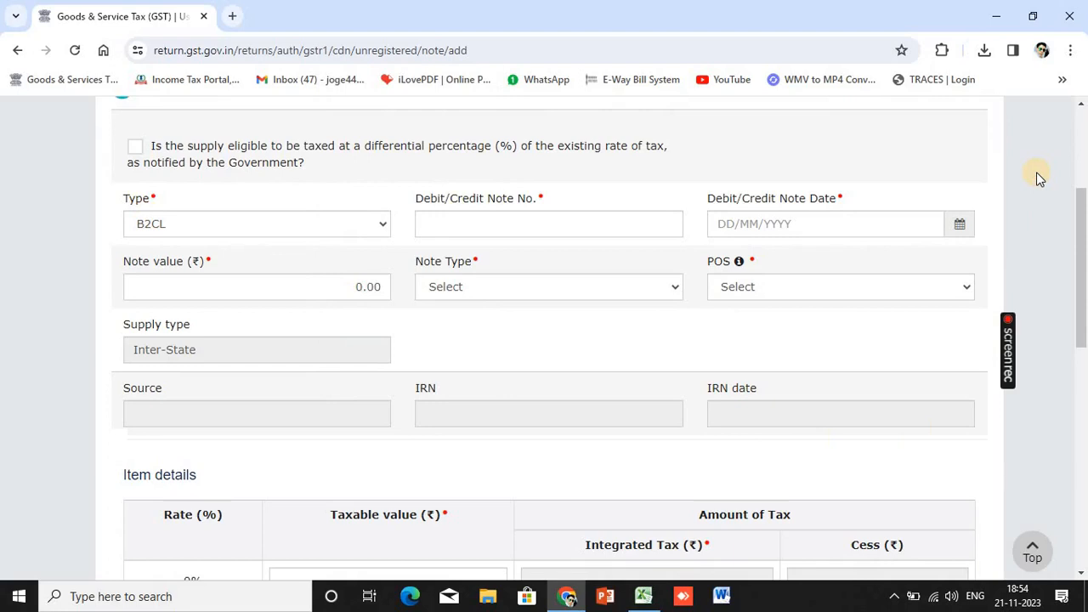
Enter note number 1, note date 02/11/2023 and note value 59,000
{"action": "left_click", "coordinate": [603, 228]}
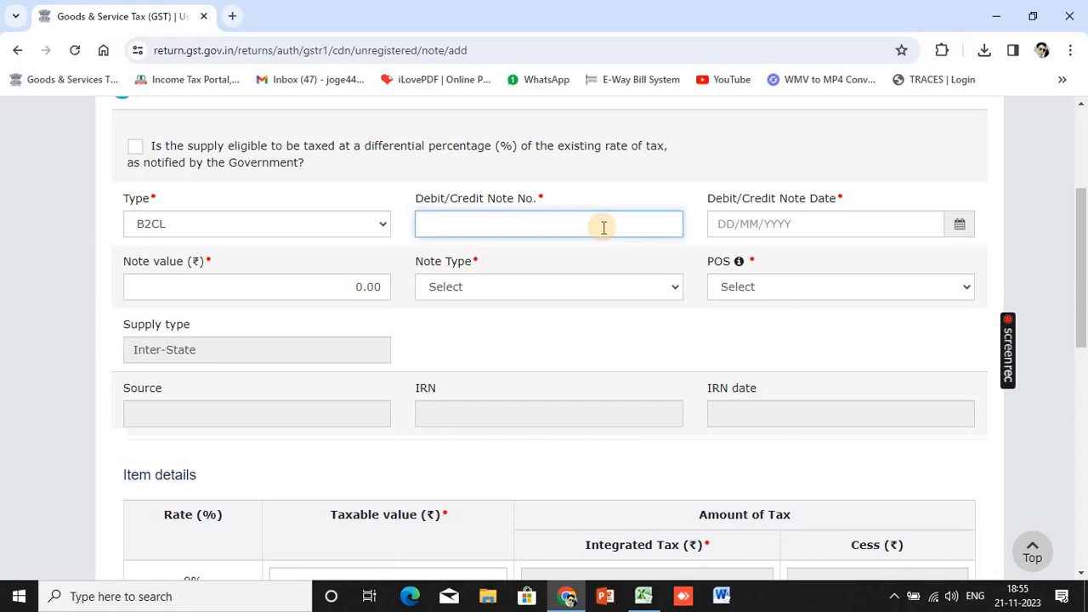
{"action": "type", "text": "1"}
{"action": "left_click", "coordinate": [748, 225]}
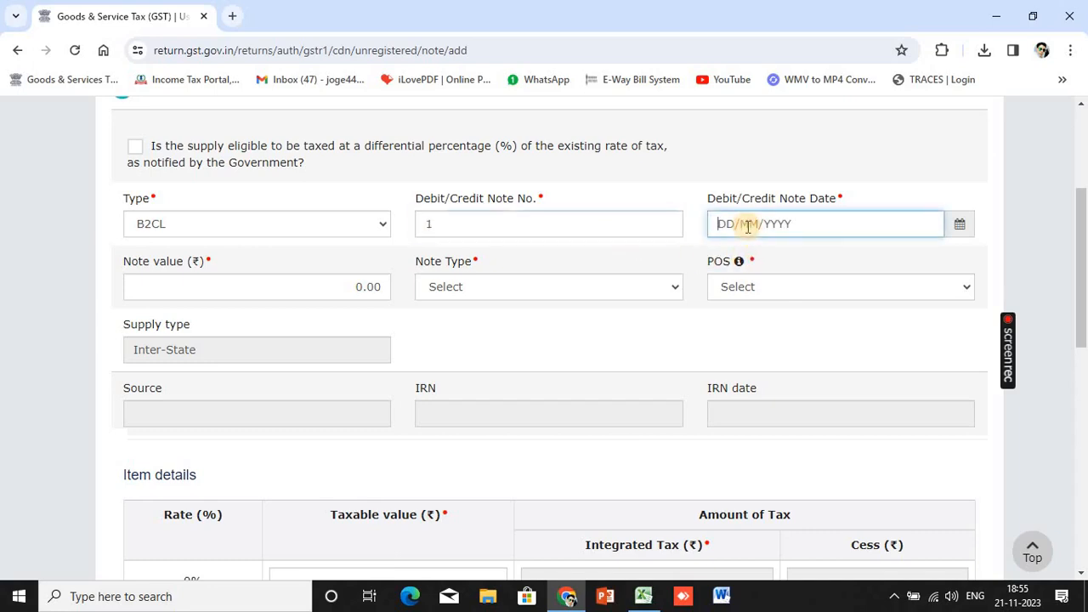
{"action": "type", "text": "02112023"}
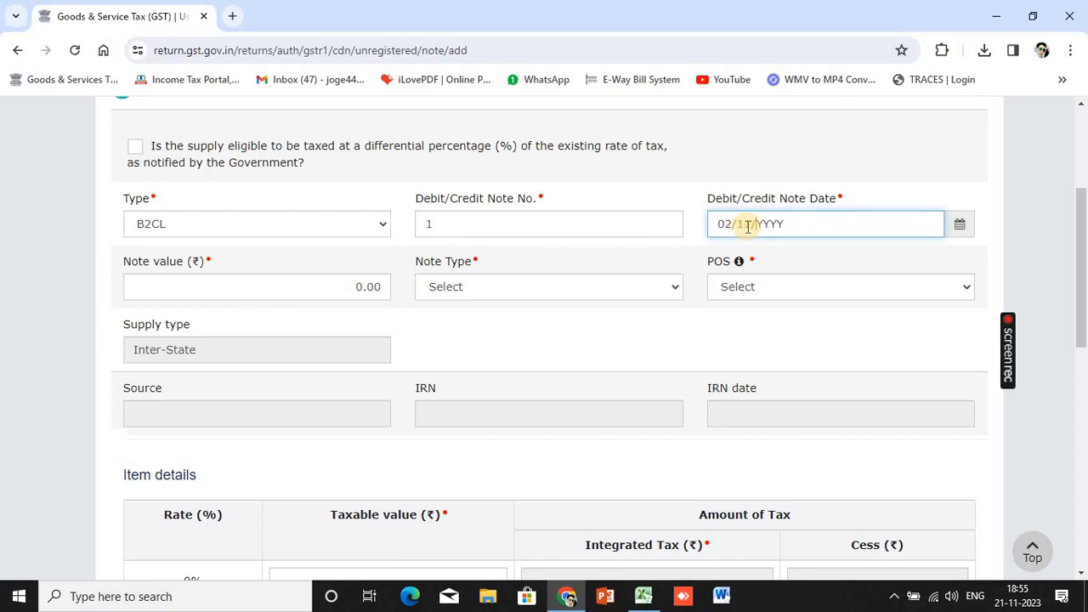
{"action": "left_click", "coordinate": [334, 286]}
{"action": "type", "text": "59000"}
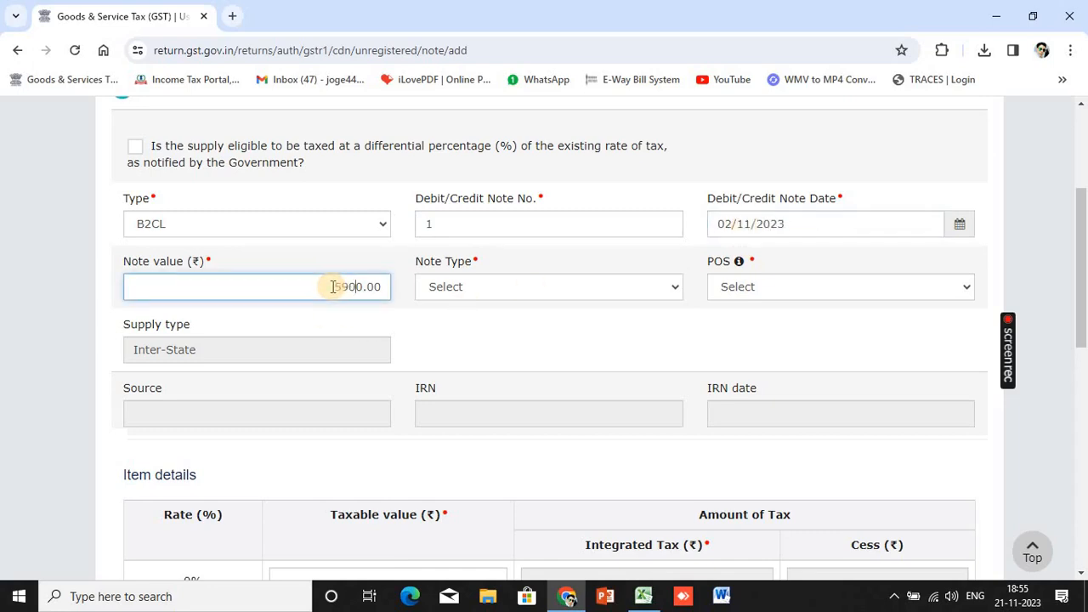
Set note type to Credit and place of supply to 07-Delhi
{"action": "left_click", "coordinate": [606, 293]}
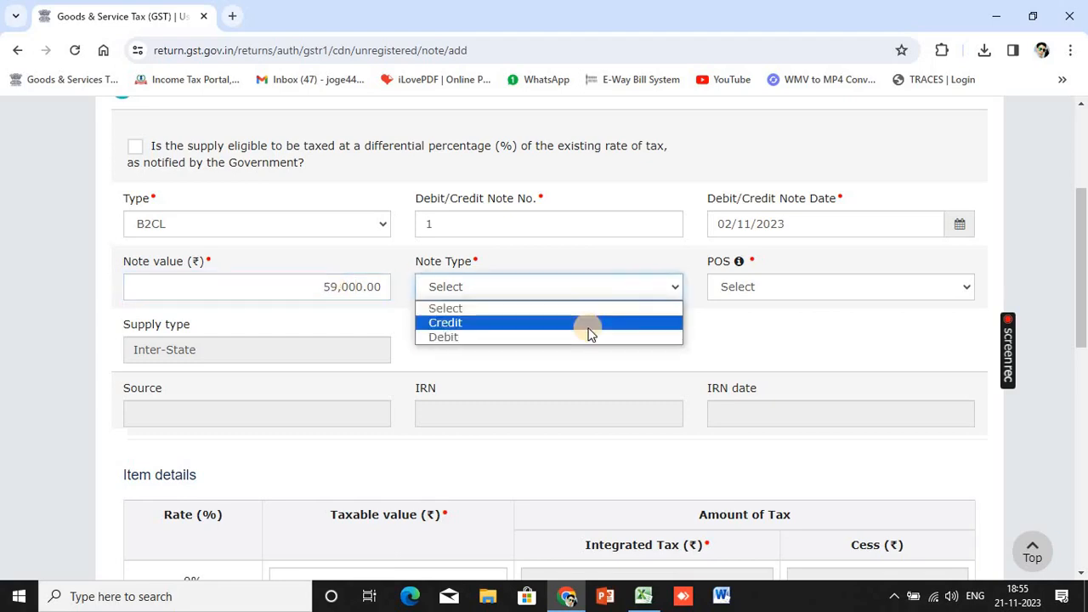
{"action": "left_click", "coordinate": [588, 332]}
{"action": "left_click", "coordinate": [734, 294]}
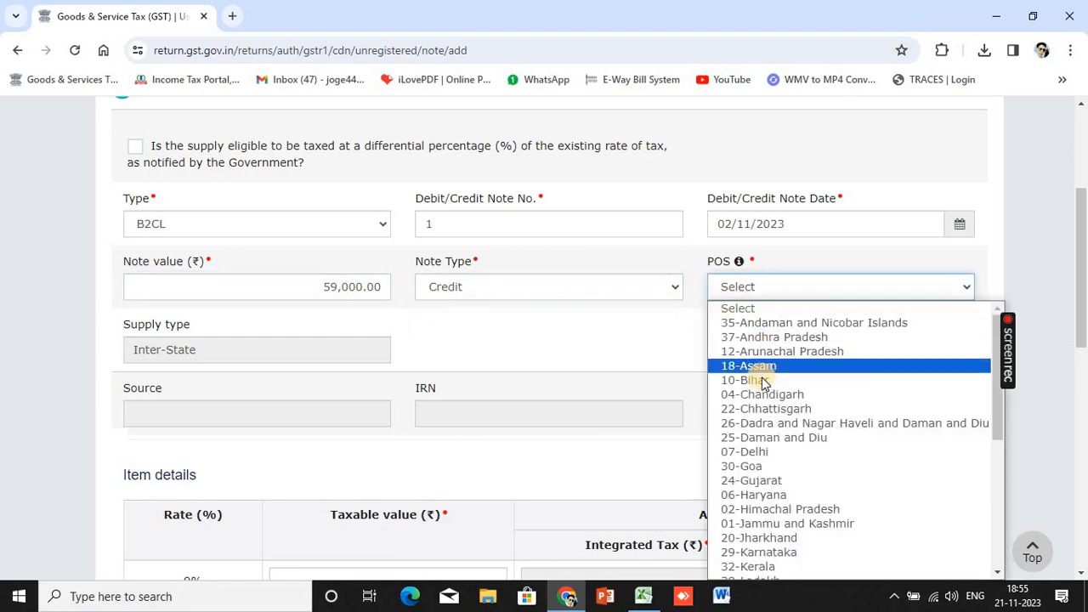
{"action": "scroll", "coordinate": [756, 382], "scroll_direction": "down", "scroll_amount": 5}
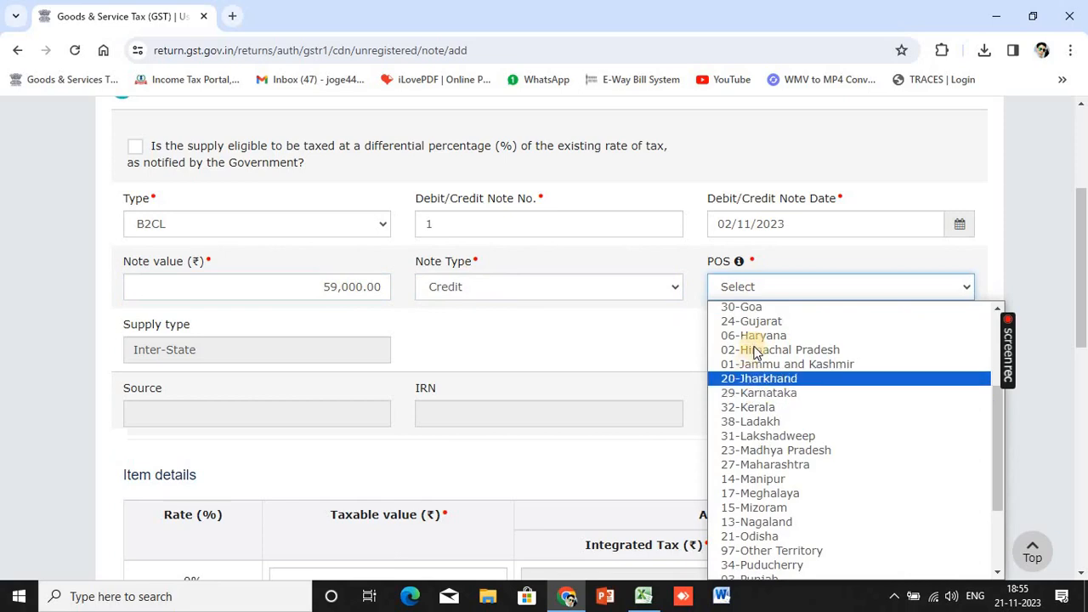
{"action": "scroll", "coordinate": [755, 374], "scroll_direction": "up", "scroll_amount": 4}
{"action": "scroll", "coordinate": [769, 393], "scroll_direction": "down", "scroll_amount": 4}
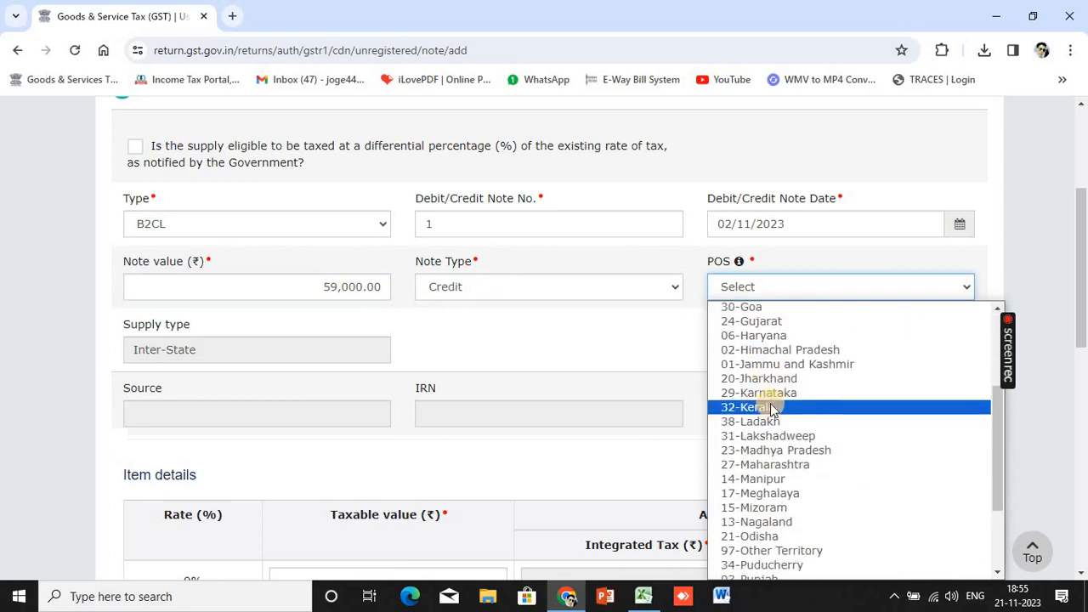
{"action": "scroll", "coordinate": [769, 393], "scroll_direction": "up", "scroll_amount": 4}
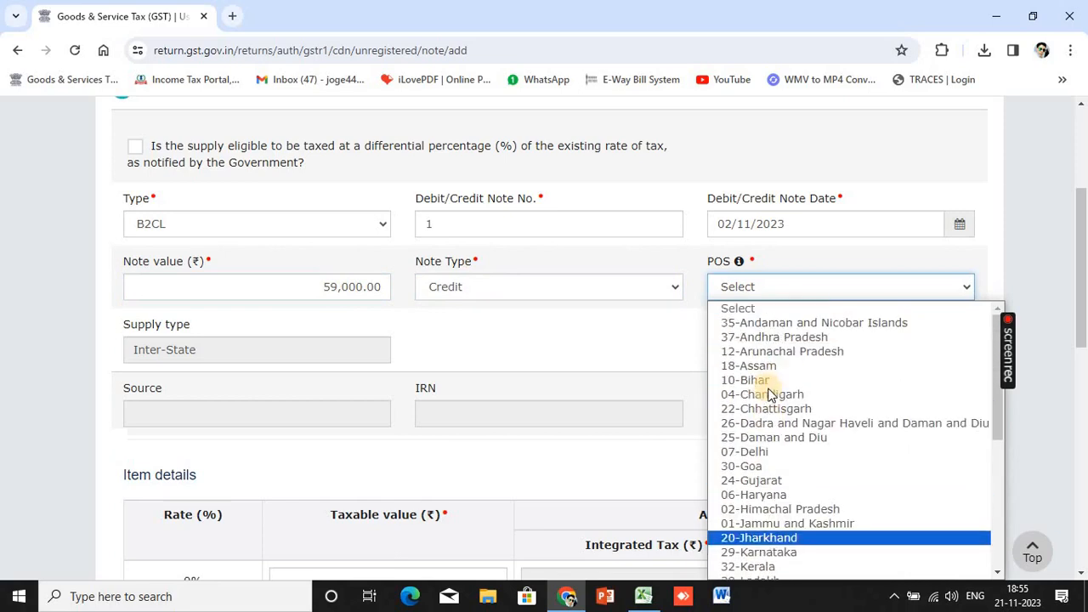
{"action": "left_click", "coordinate": [773, 451]}
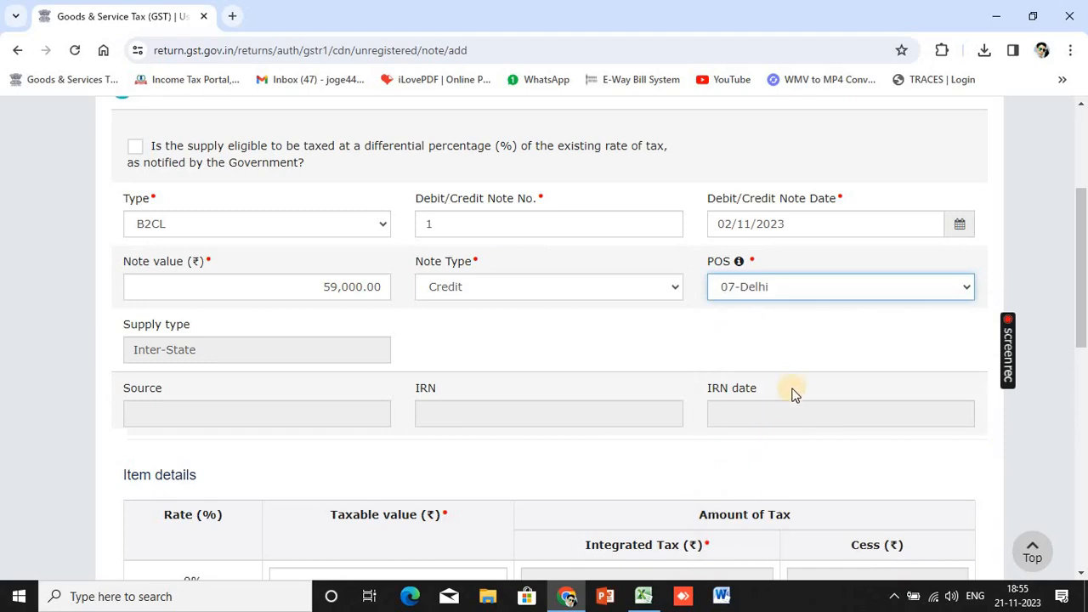
{"action": "left_click", "coordinate": [869, 291]}
{"action": "scroll", "coordinate": [829, 395], "scroll_direction": "down", "scroll_amount": 4}
{"action": "scroll", "coordinate": [829, 400], "scroll_direction": "down", "scroll_amount": 3}
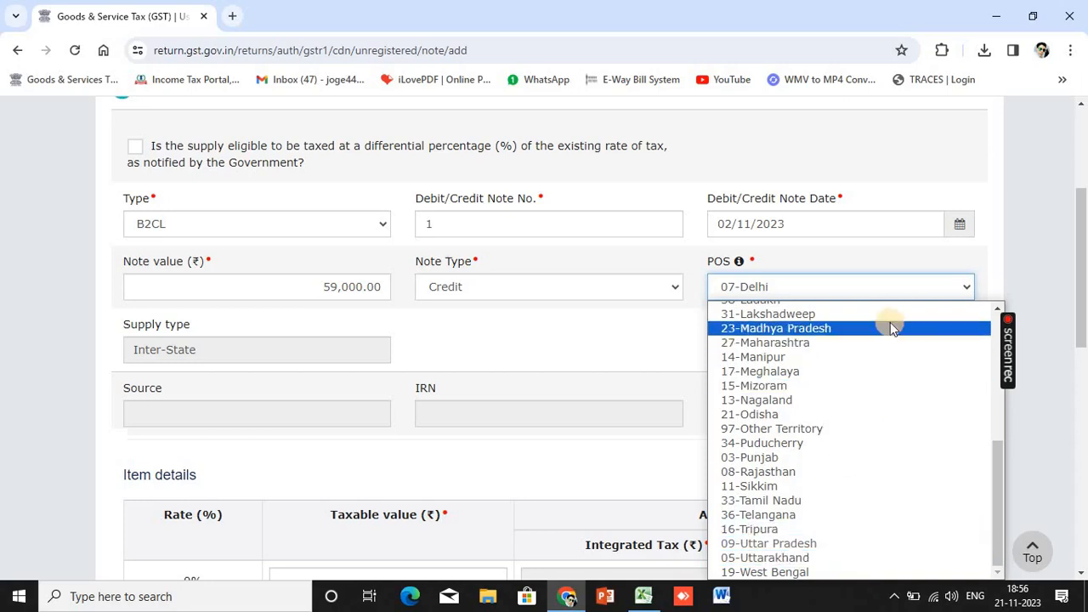
Clear the note date and note value from the unregistered note form
{"action": "left_click", "coordinate": [844, 225]}
{"action": "key", "text": "BackSpace"}
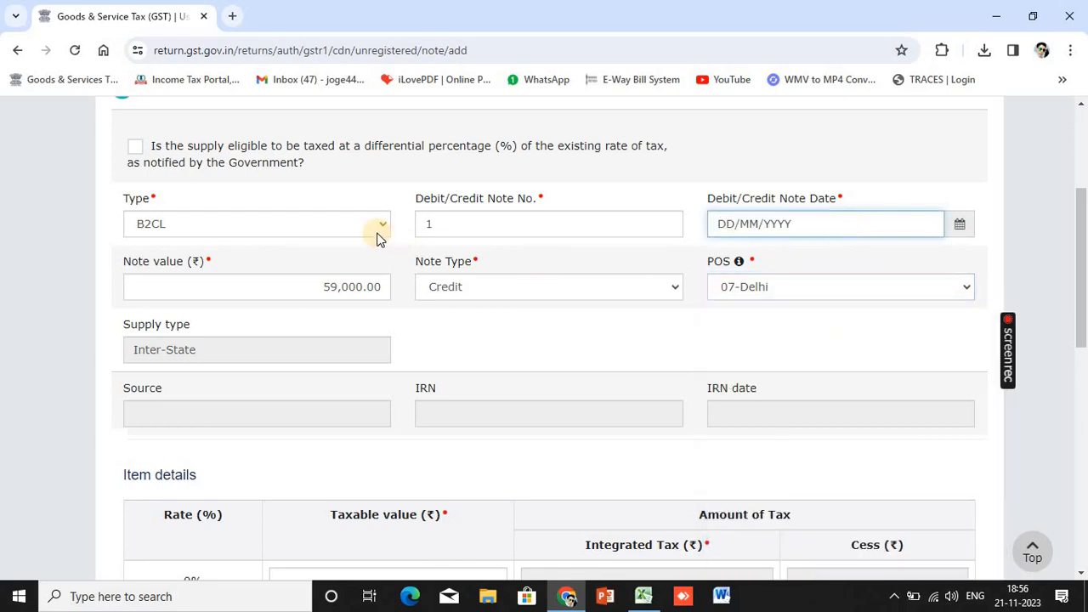
{"action": "left_click", "coordinate": [386, 289]}
{"action": "key", "text": "BackSpace"}
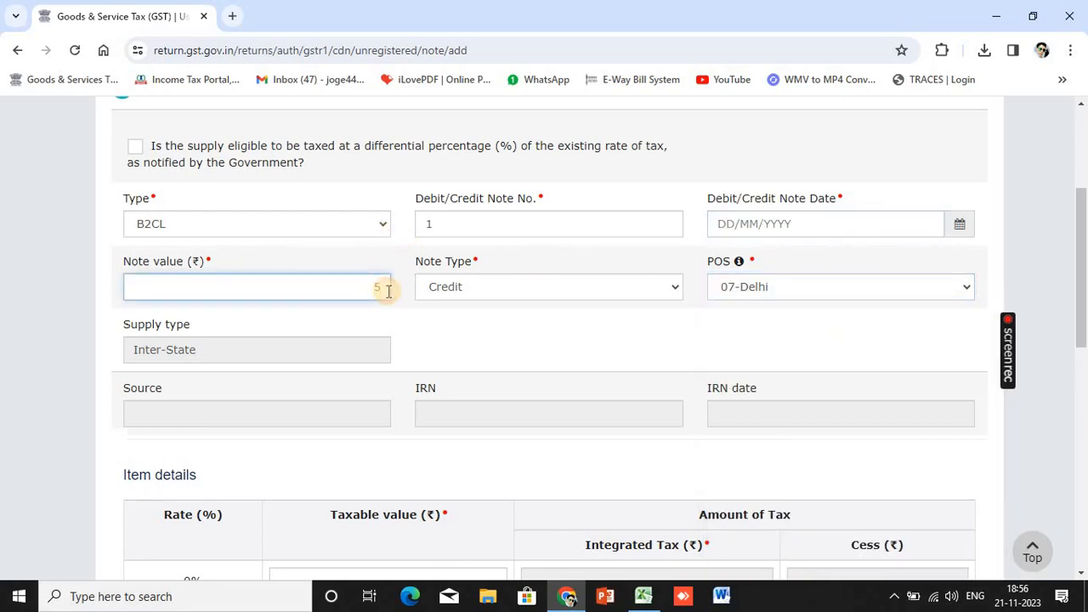
Leave the unsaved note, return to the GSTR-1 summary, and open 11A Tax Liability (Advances Received)
{"action": "scroll", "coordinate": [680, 382], "scroll_direction": "down", "scroll_amount": 8}
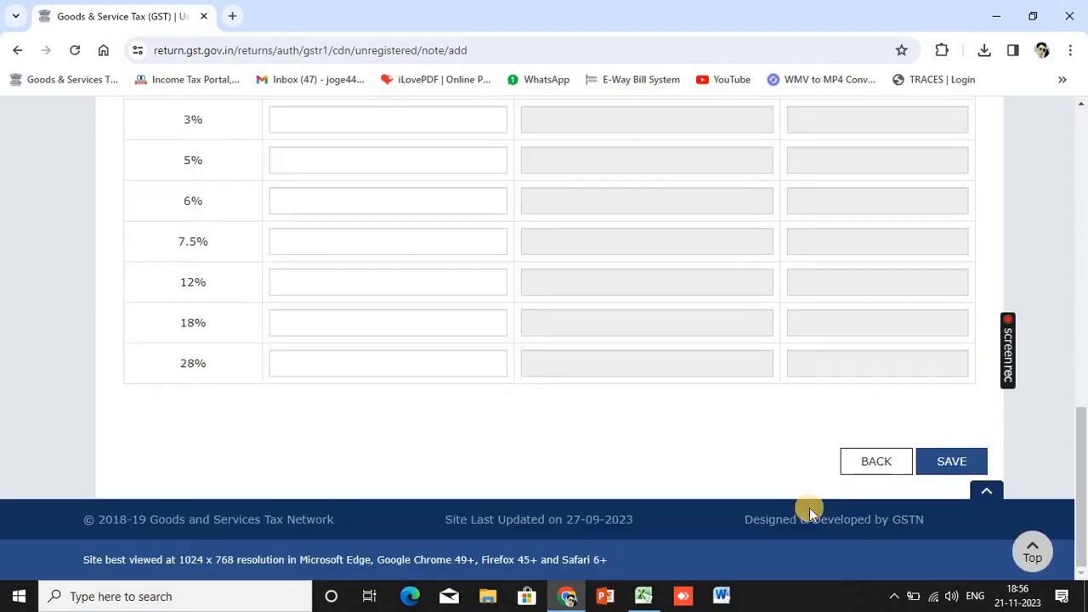
{"action": "left_click", "coordinate": [855, 467]}
{"action": "scroll", "coordinate": [739, 408], "scroll_direction": "down", "scroll_amount": 2}
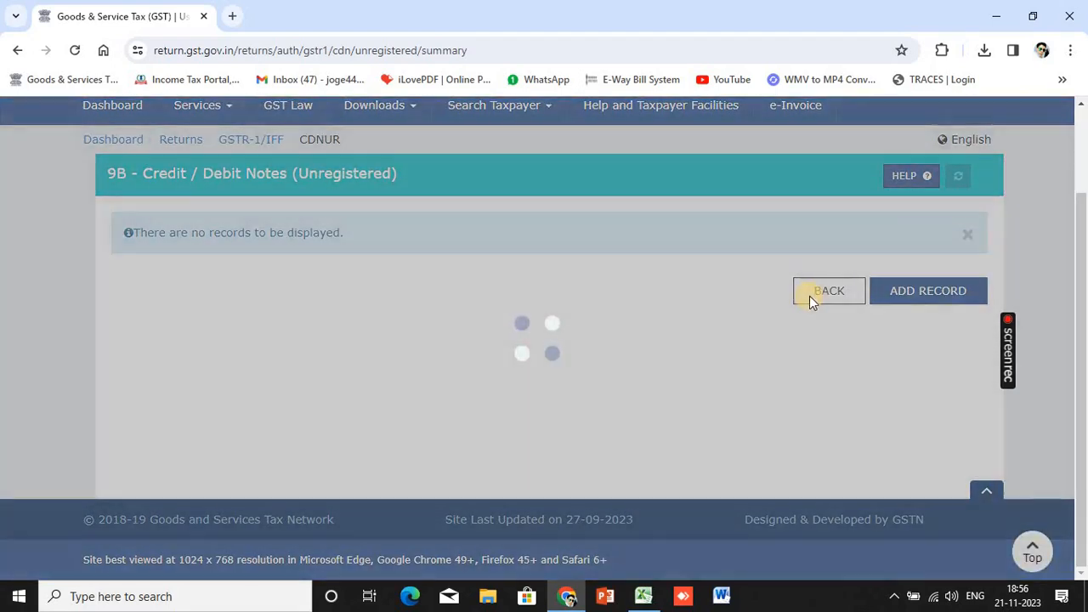
{"action": "left_click", "coordinate": [829, 291]}
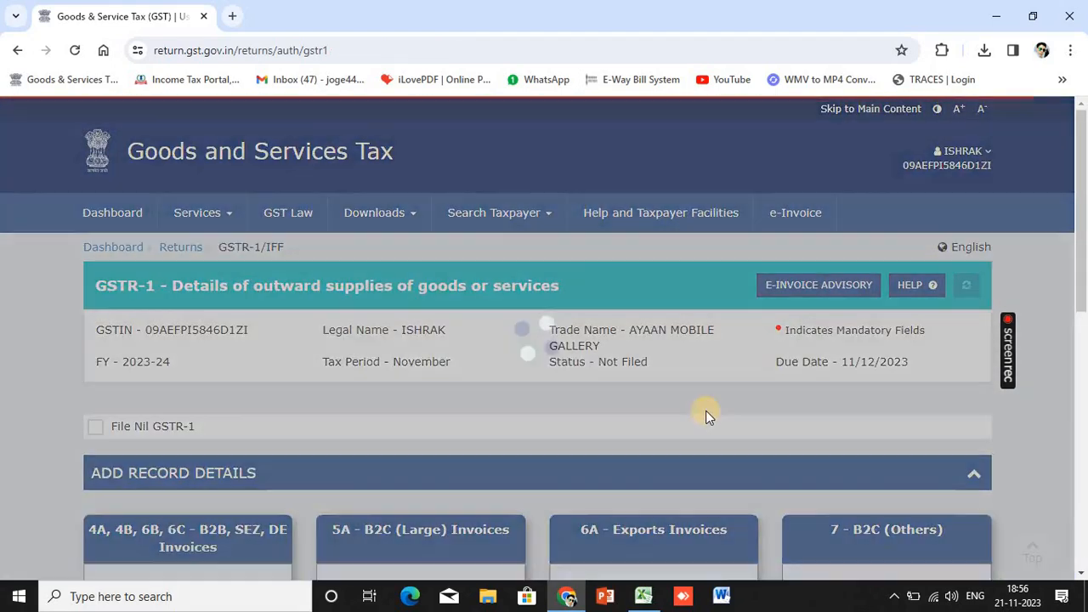
{"action": "scroll", "coordinate": [706, 410], "scroll_direction": "down", "scroll_amount": 4}
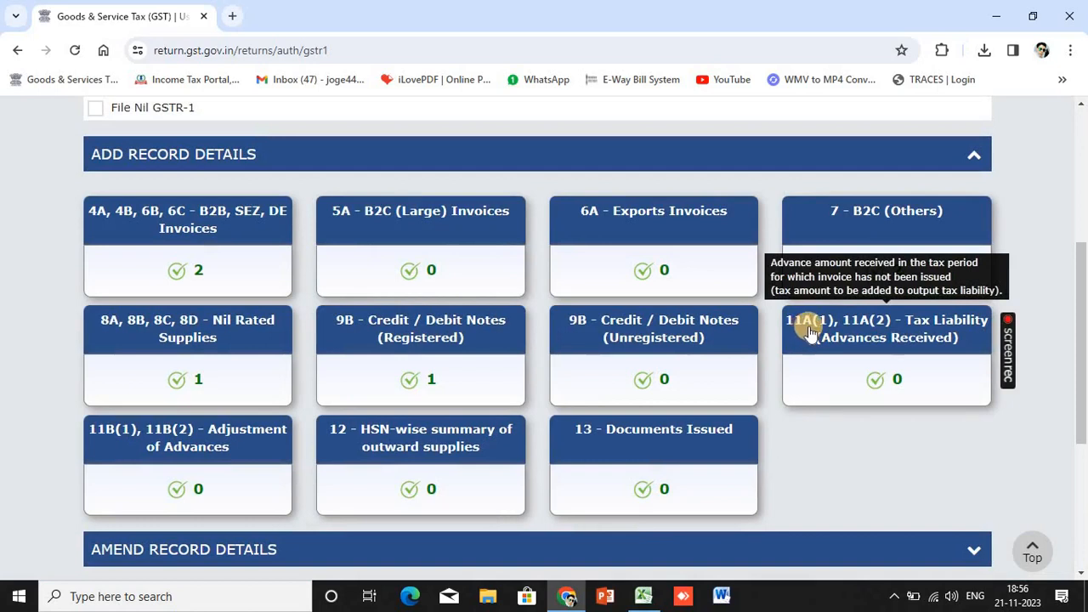
{"action": "left_click", "coordinate": [863, 333]}
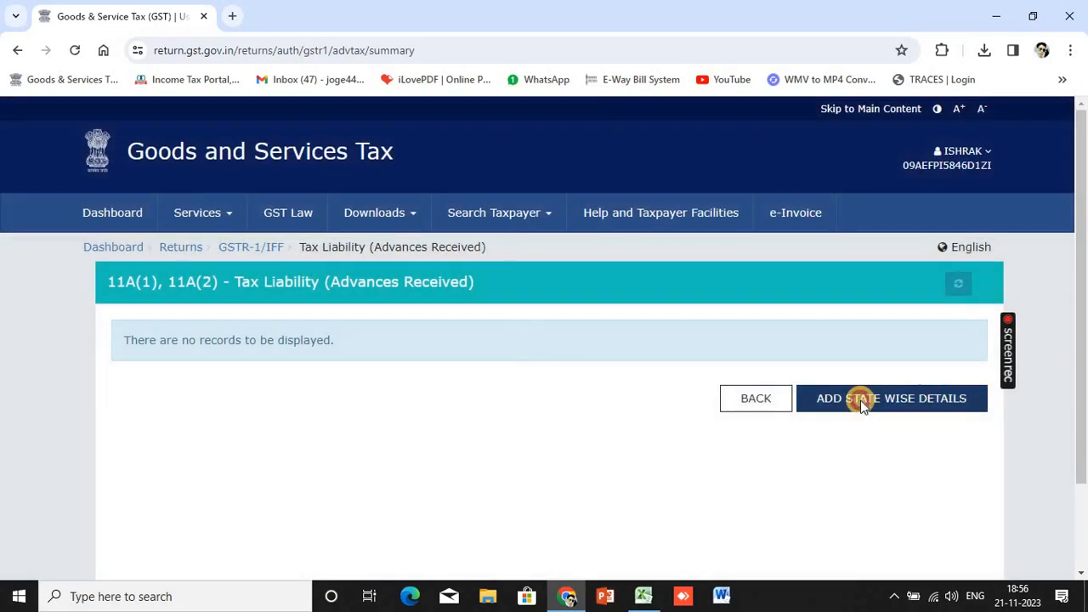
Add state-wise advance details with place of supply 09-Uttar Pradesh, then select the 18% row field
{"action": "left_click", "coordinate": [855, 398]}
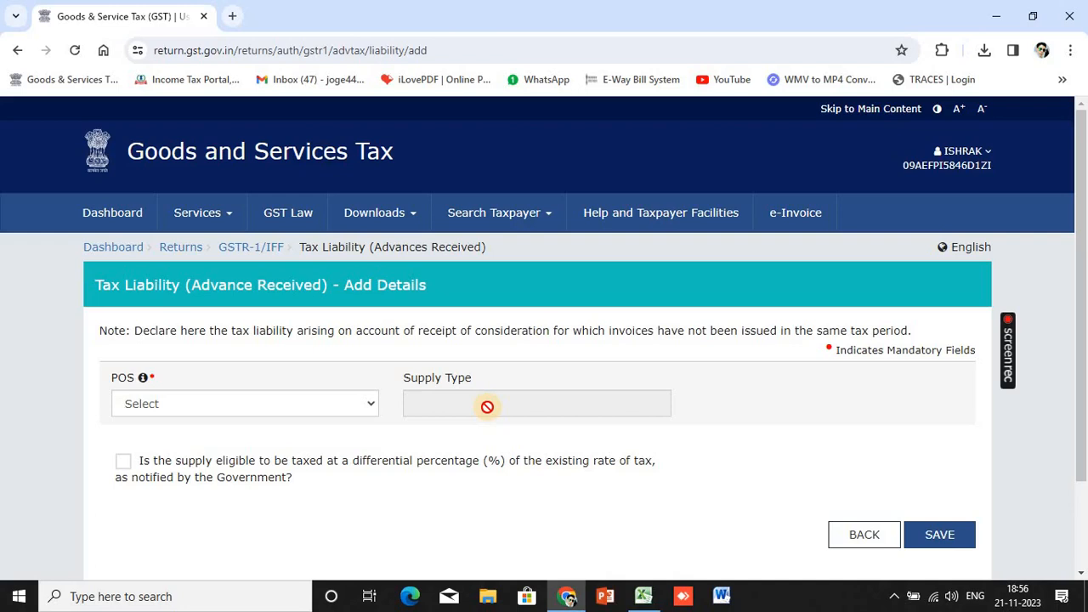
{"action": "left_click", "coordinate": [369, 406]}
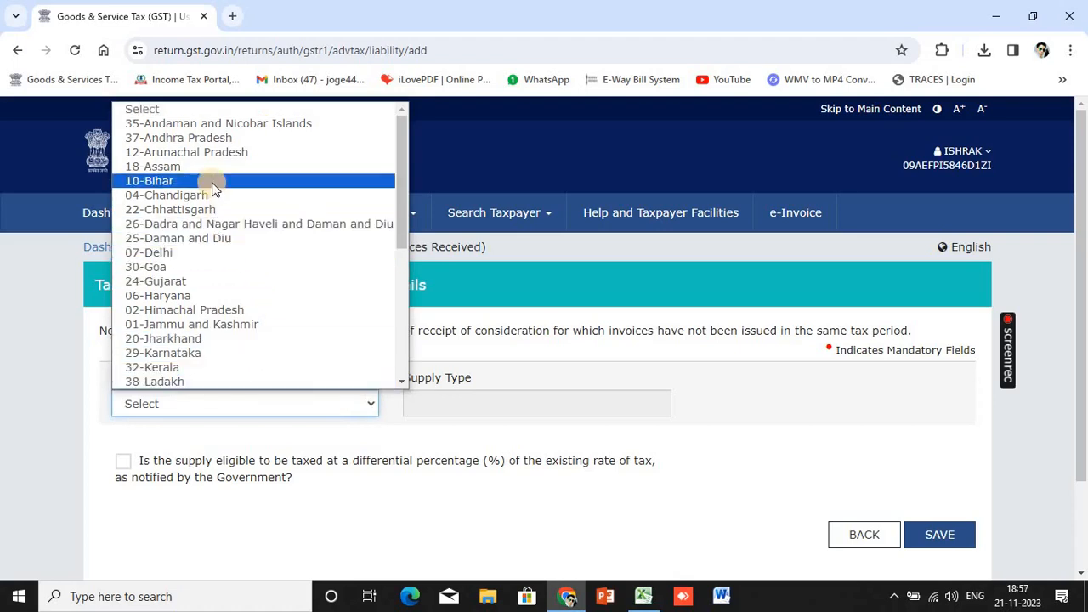
{"action": "scroll", "coordinate": [219, 340], "scroll_direction": "down", "scroll_amount": 3}
{"action": "left_click", "coordinate": [220, 353]}
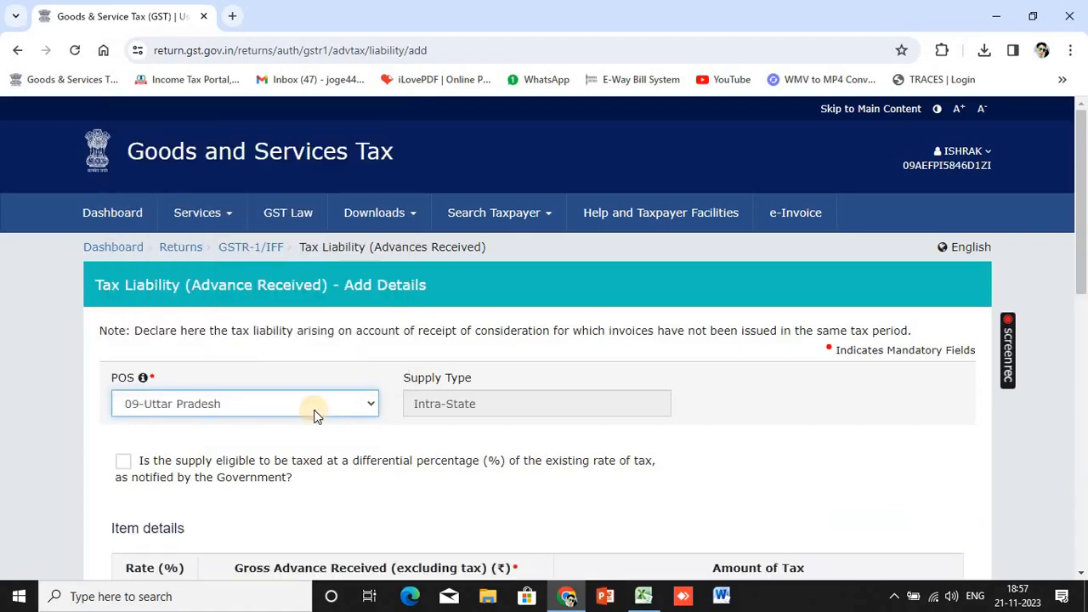
{"action": "scroll", "coordinate": [191, 307], "scroll_direction": "down", "scroll_amount": 2}
{"action": "scroll", "coordinate": [286, 391], "scroll_direction": "down", "scroll_amount": 5}
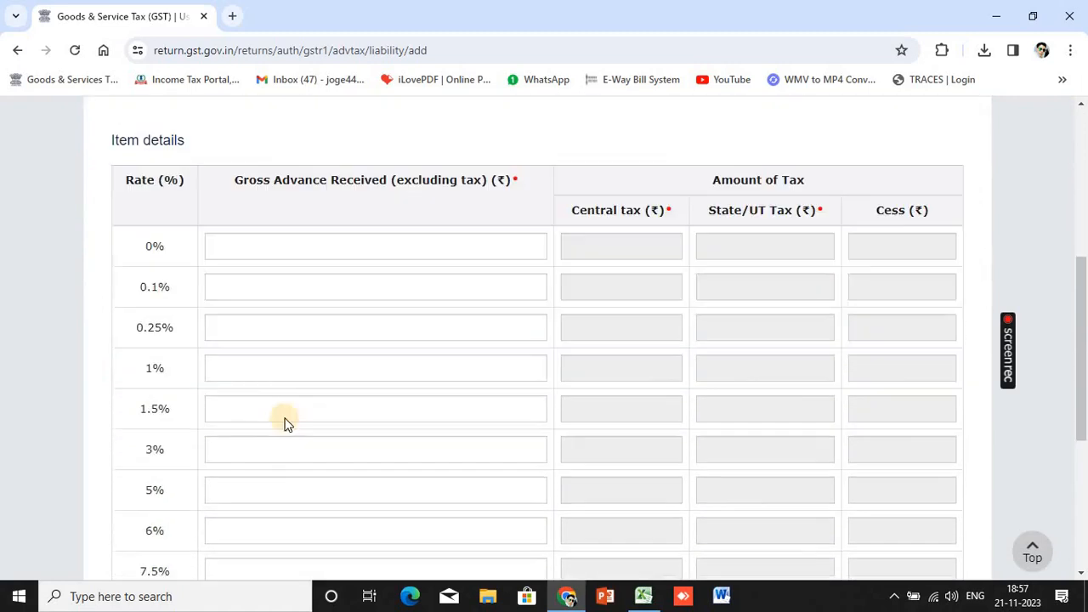
{"action": "left_click", "coordinate": [279, 485]}
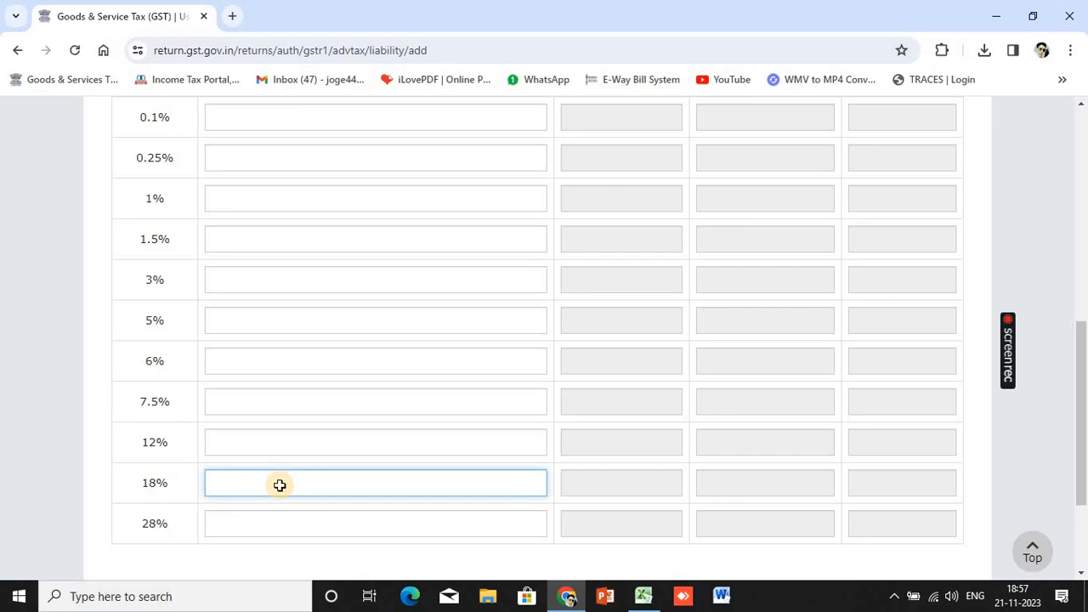
Check the 56,000 figure in Excel, save the 18% Uttar Pradesh advance, and return to GSTR-1
{"action": "key", "text": "alt+Tab"}
{"action": "key", "text": "alt+Tab"}
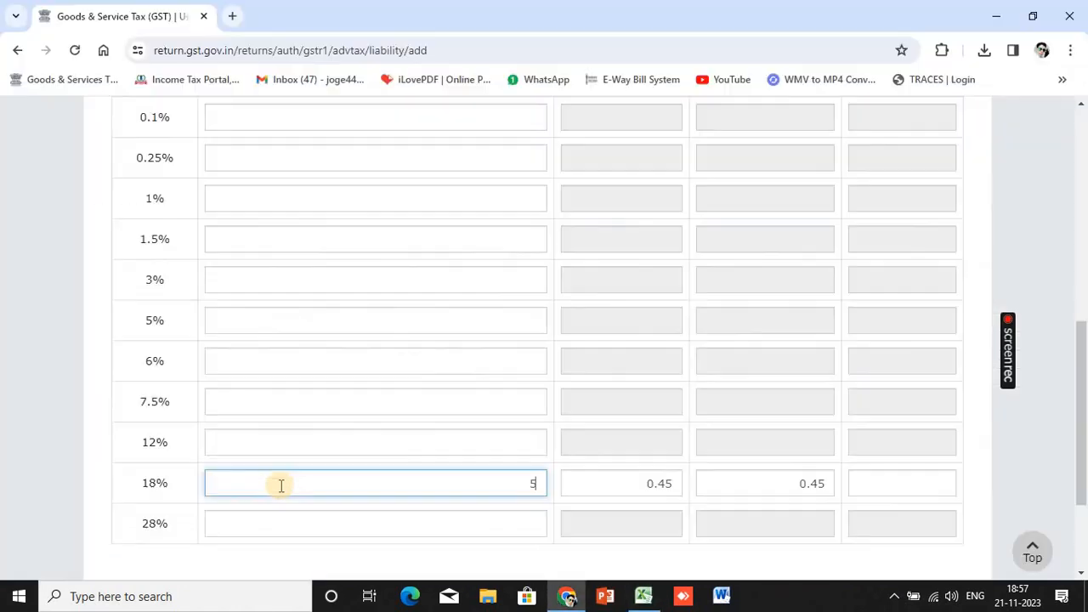
{"action": "key", "text": "alt+Tab"}
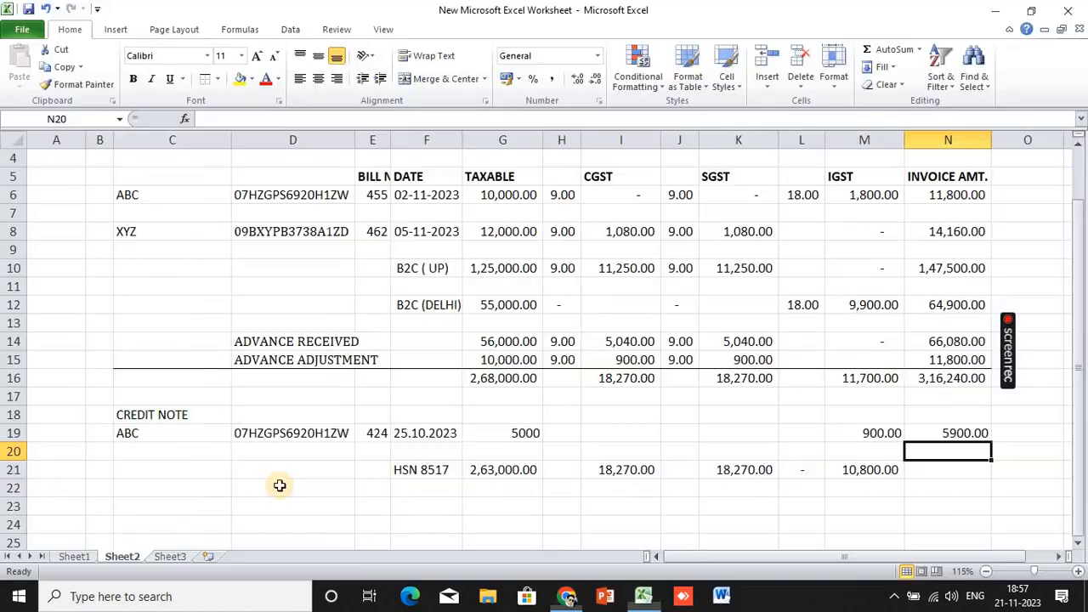
{"action": "key", "text": "alt+Tab"}
{"action": "scroll", "coordinate": [909, 502], "scroll_direction": "down", "scroll_amount": 2}
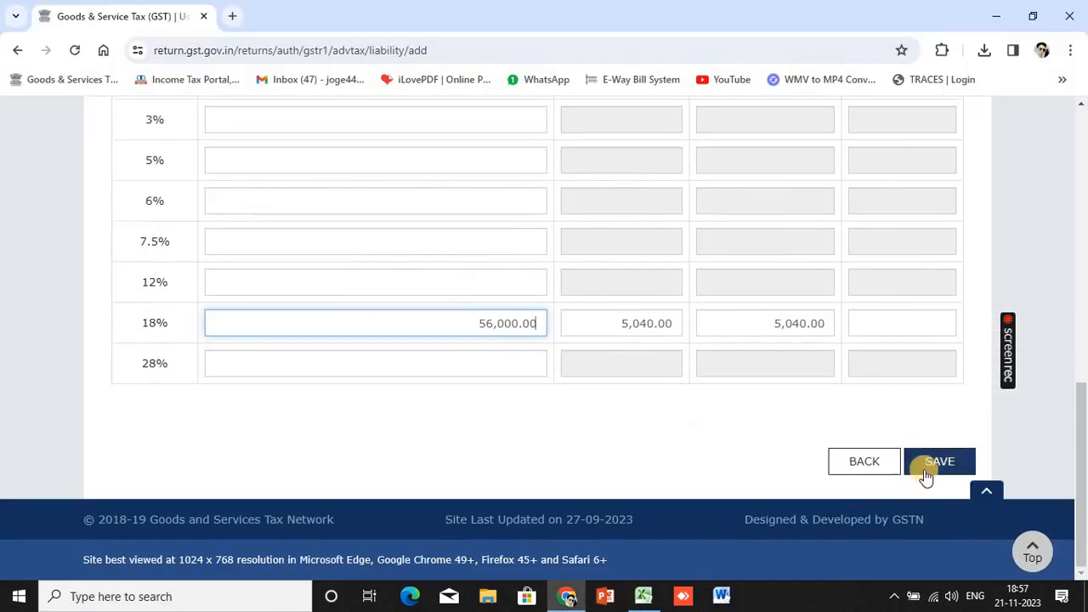
{"action": "left_click", "coordinate": [925, 465]}
{"action": "scroll", "coordinate": [851, 464], "scroll_direction": "down", "scroll_amount": 2}
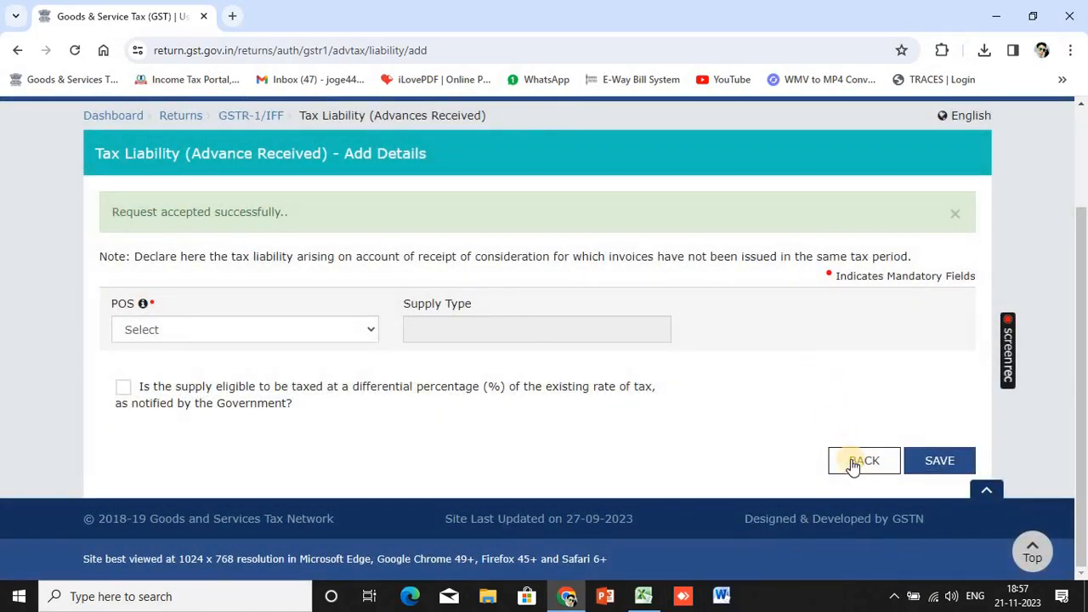
{"action": "left_click", "coordinate": [860, 461]}
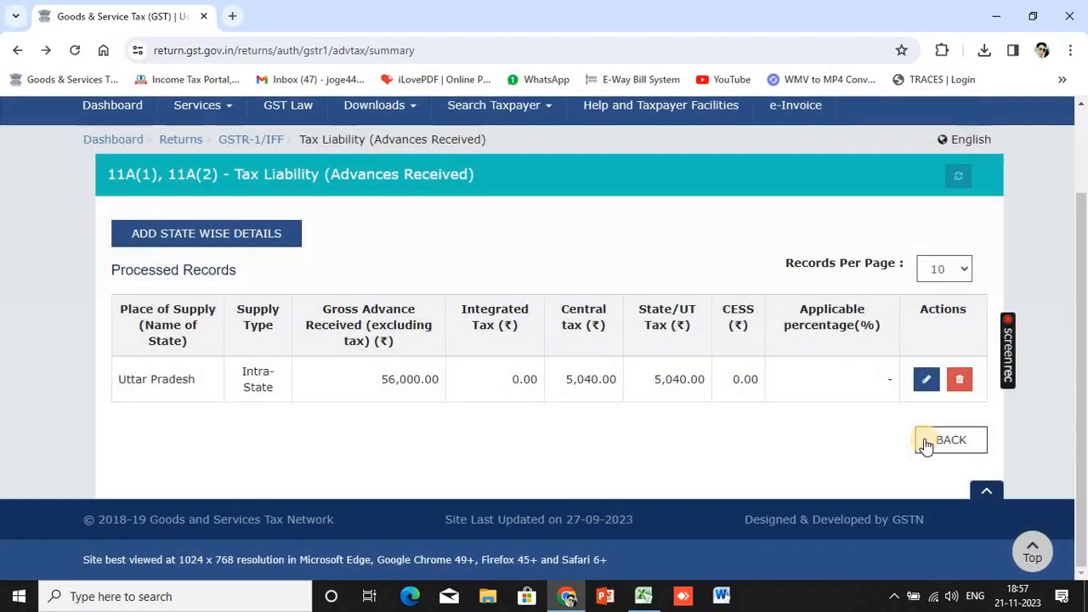
{"action": "left_click", "coordinate": [926, 442]}
Open the 11B(1), 11B(2) Adjustment of Advances tile from the GSTR-1 record tiles
{"action": "scroll", "coordinate": [796, 427], "scroll_direction": "down", "scroll_amount": 5}
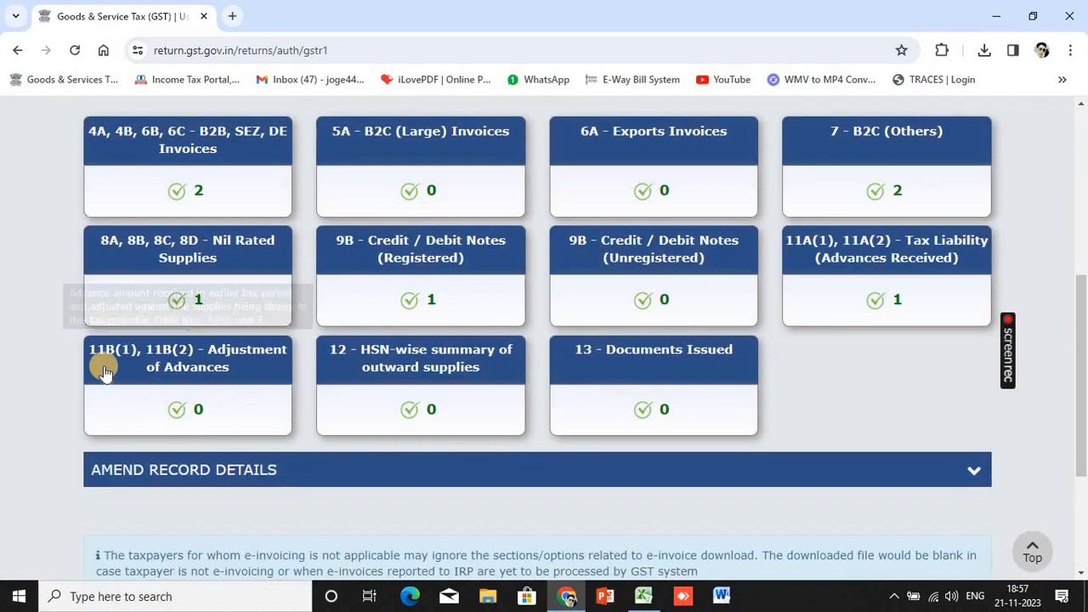
{"action": "mouse_move", "coordinate": [107, 359]}
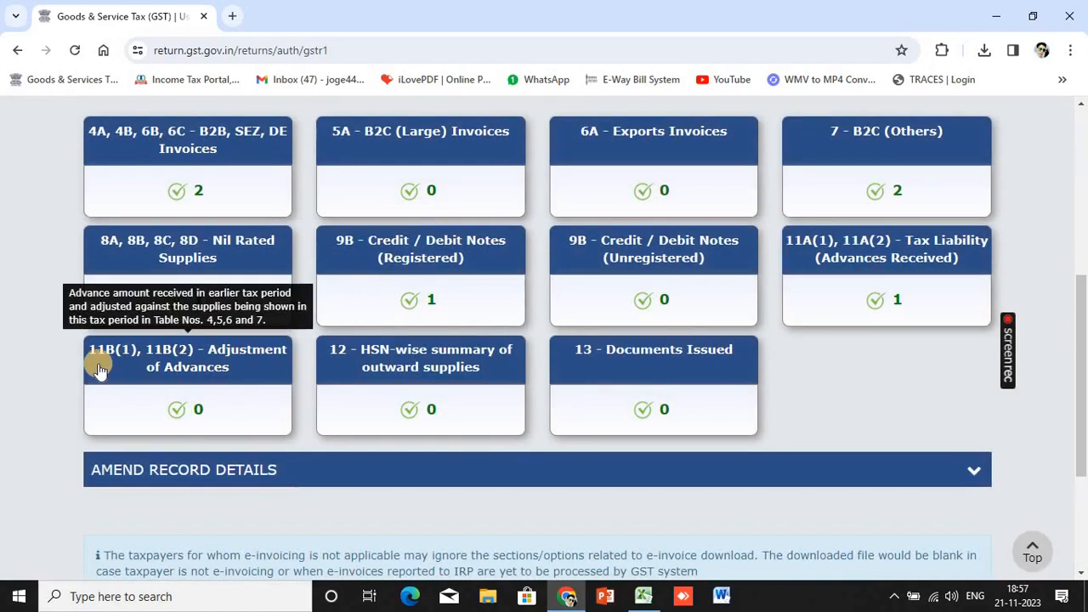
{"action": "left_click", "coordinate": [236, 368]}
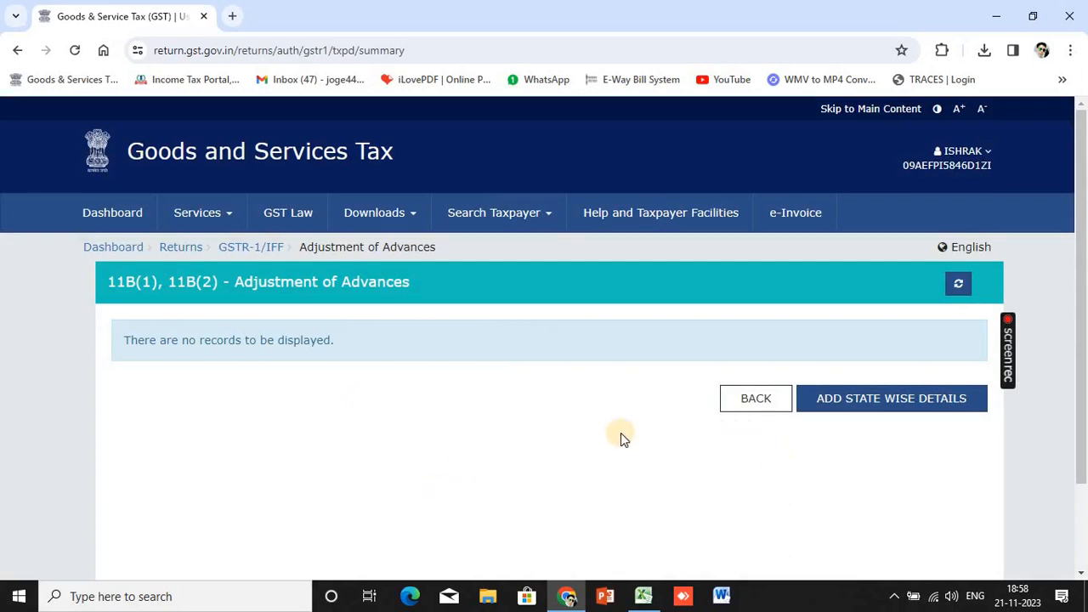
{"action": "scroll", "coordinate": [621, 437], "scroll_direction": "down", "scroll_amount": 2}
{"action": "left_click", "coordinate": [759, 296]}
{"action": "scroll", "coordinate": [893, 291], "scroll_direction": "down", "scroll_amount": 3}
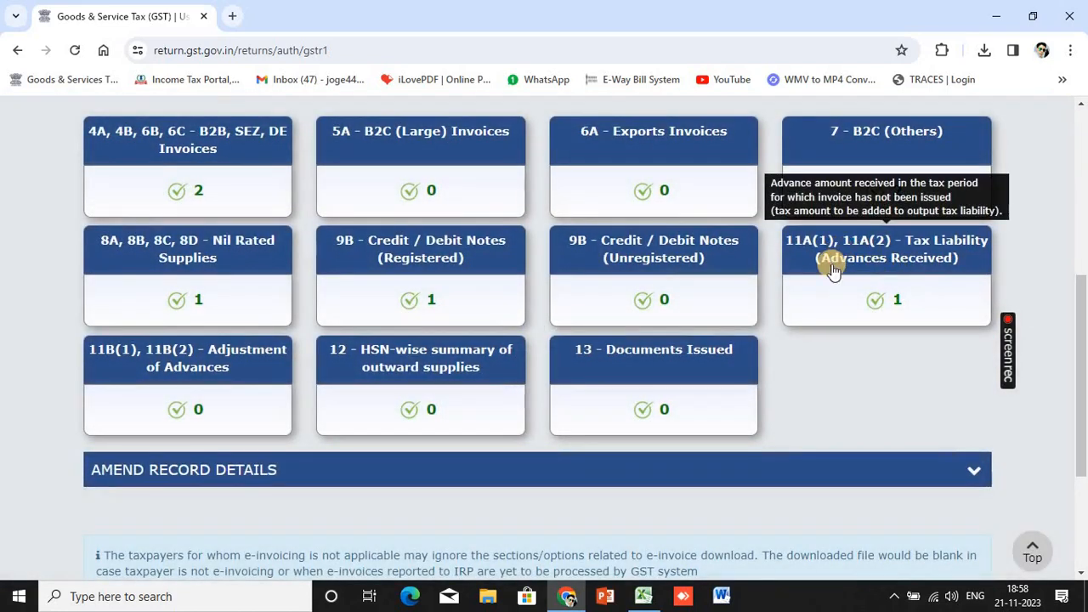
{"action": "left_click", "coordinate": [875, 256]}
{"action": "scroll", "coordinate": [575, 400], "scroll_direction": "down", "scroll_amount": 1}
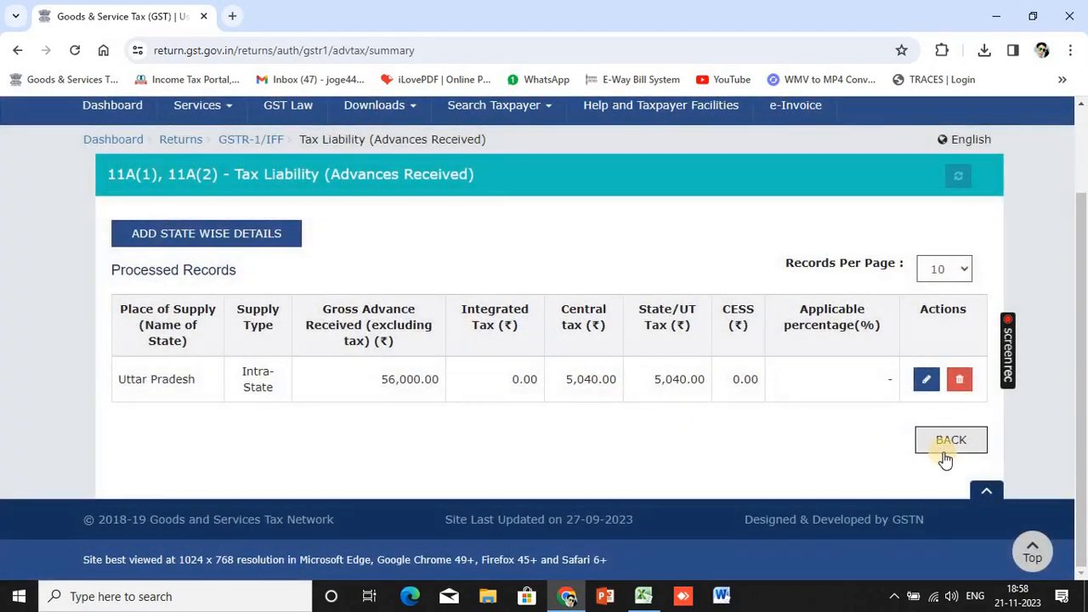
{"action": "left_click", "coordinate": [917, 446]}
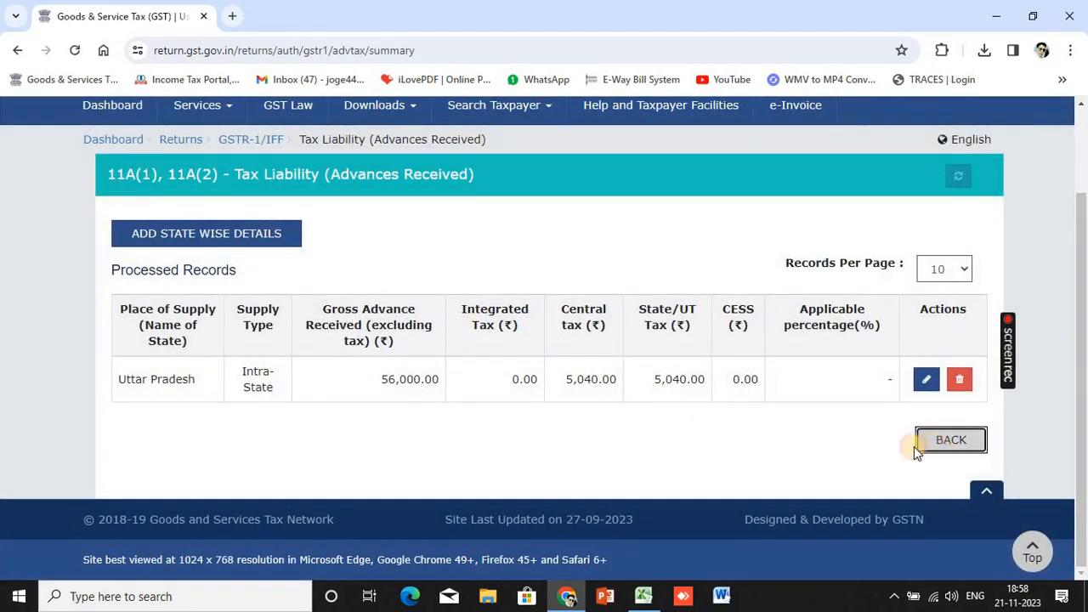
{"action": "scroll", "coordinate": [735, 420], "scroll_direction": "down", "scroll_amount": 5}
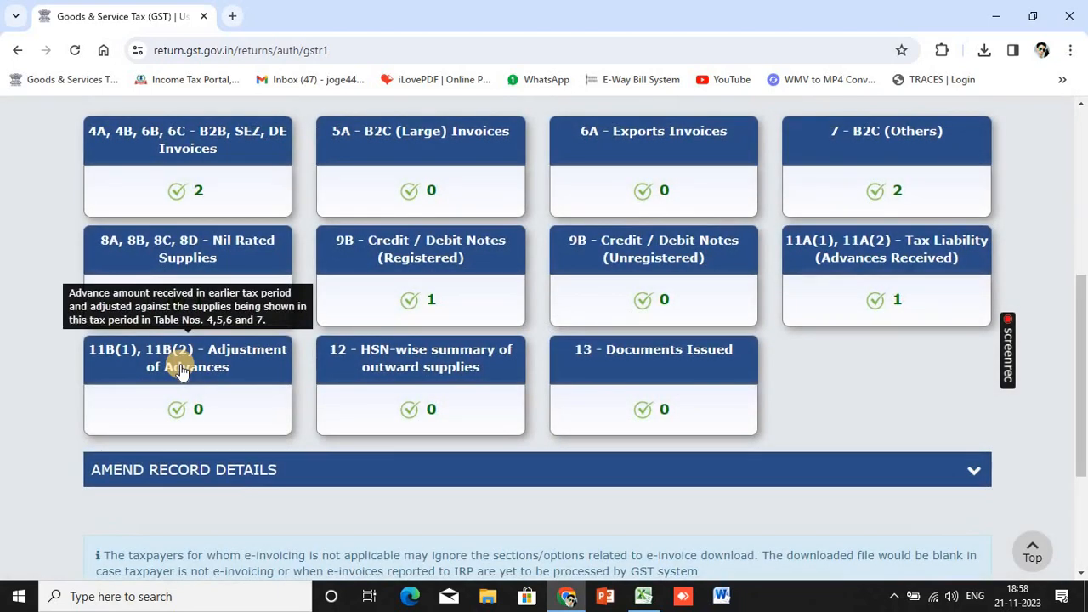
{"action": "left_click", "coordinate": [213, 153]}
{"action": "scroll", "coordinate": [348, 427], "scroll_direction": "down", "scroll_amount": 3}
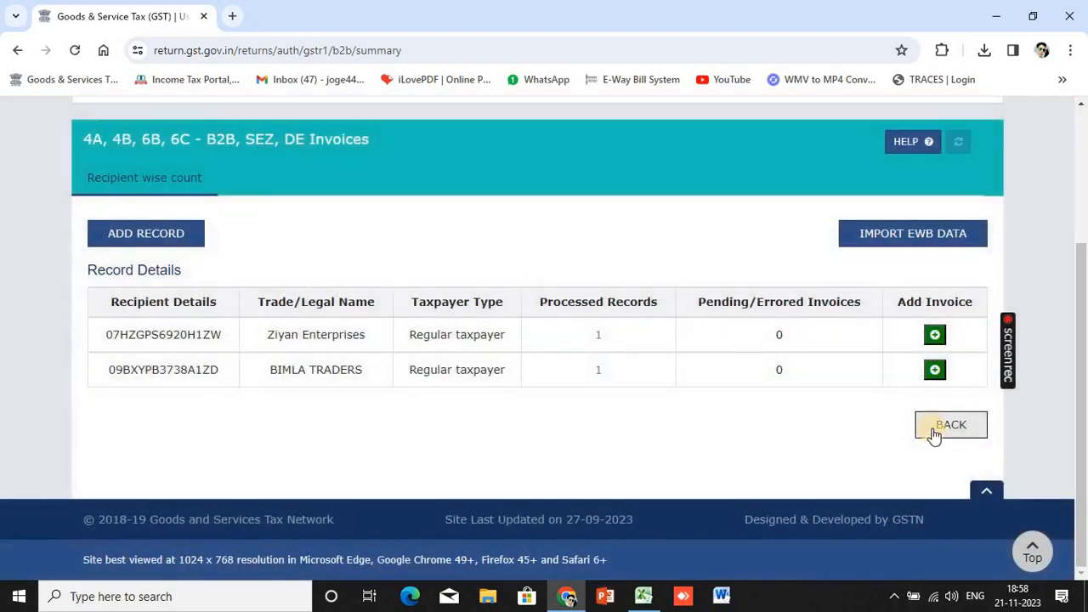
{"action": "left_click", "coordinate": [930, 432]}
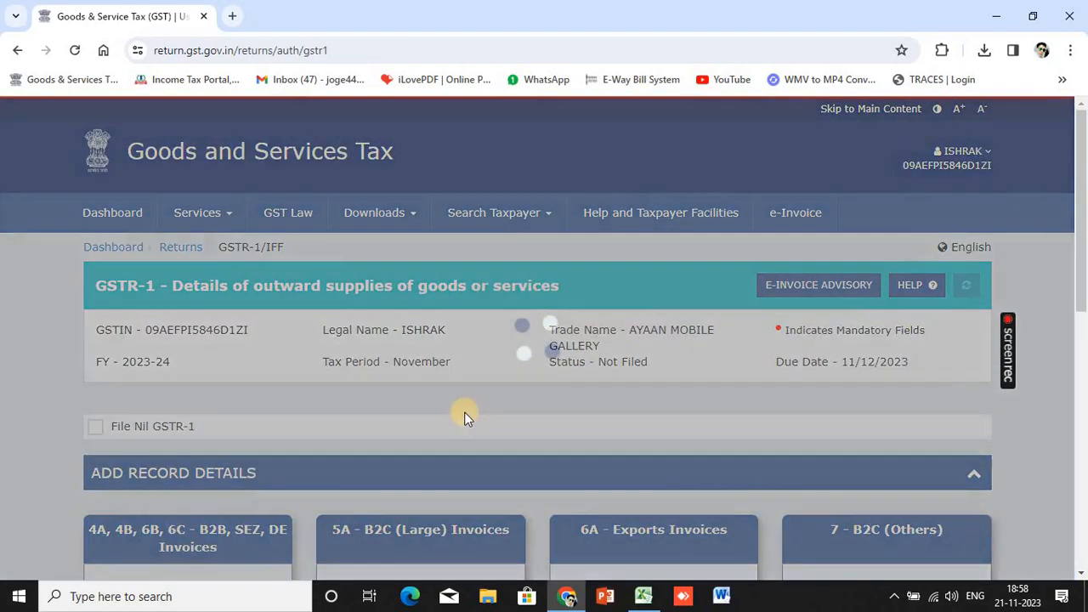
{"action": "scroll", "coordinate": [466, 415], "scroll_direction": "down", "scroll_amount": 3}
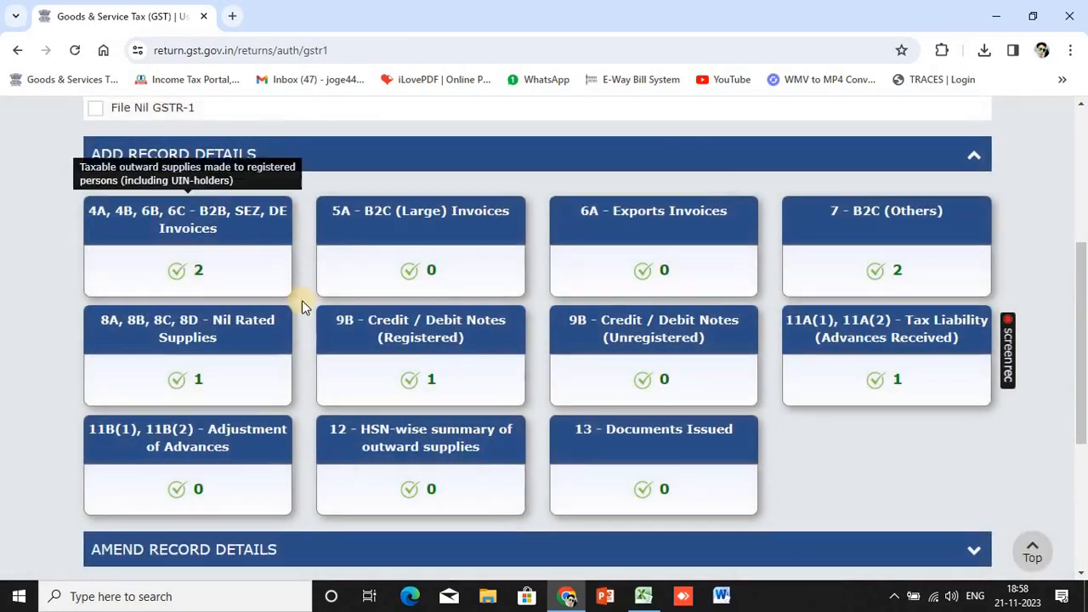
{"action": "left_click", "coordinate": [224, 243]}
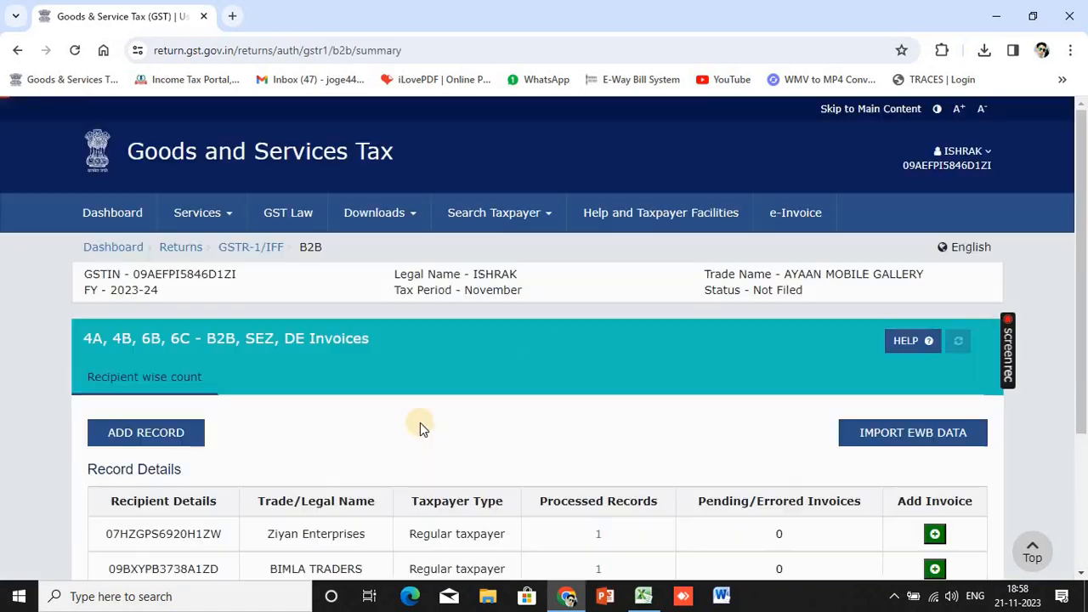
{"action": "scroll", "coordinate": [441, 441], "scroll_direction": "down", "scroll_amount": 2}
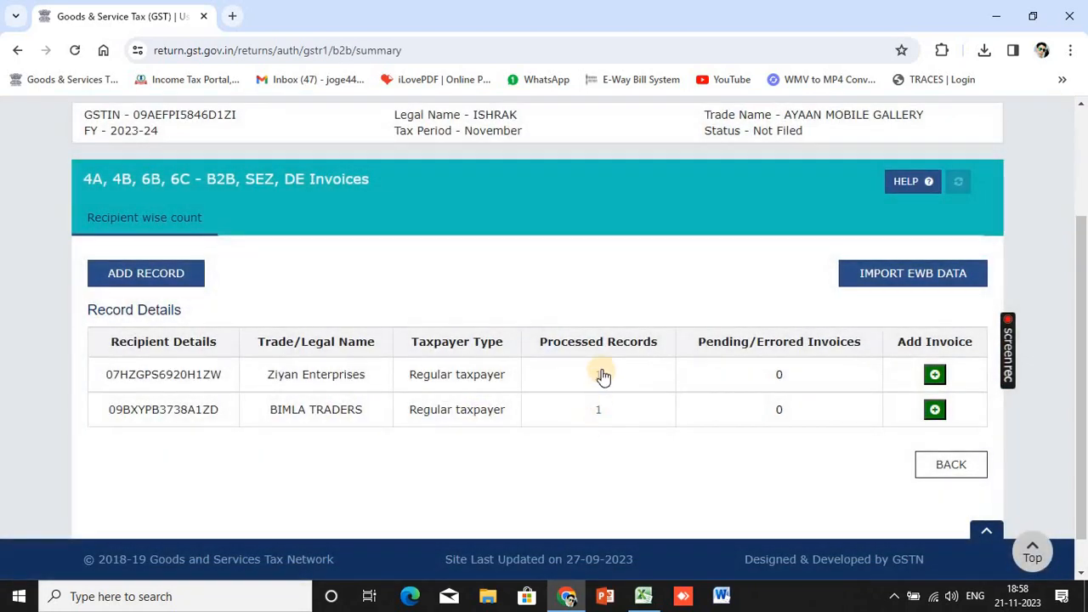
{"action": "left_click", "coordinate": [603, 376]}
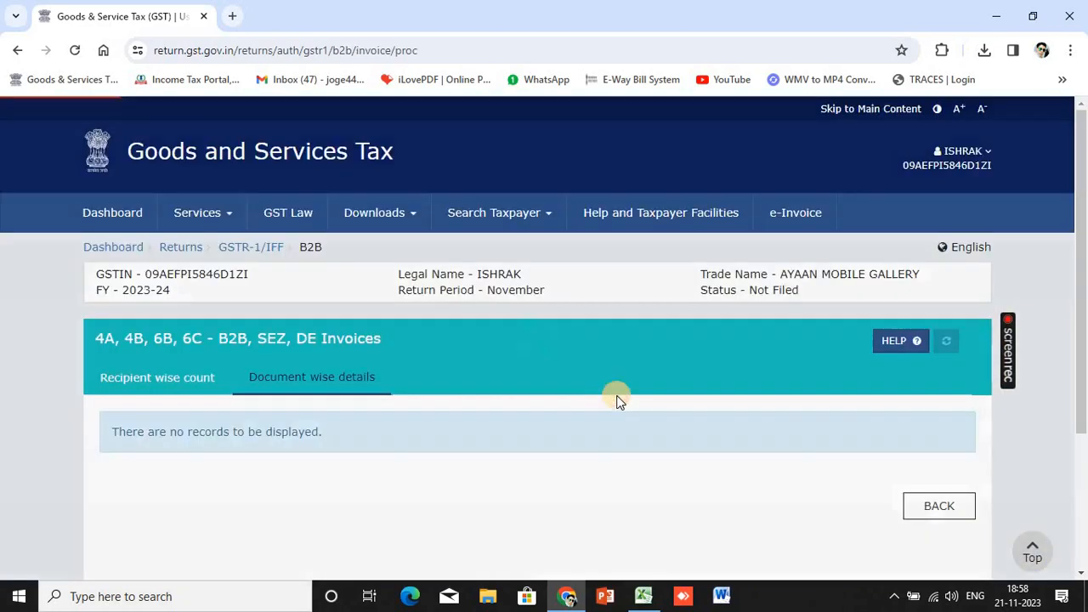
{"action": "scroll", "coordinate": [617, 399], "scroll_direction": "down", "scroll_amount": 2}
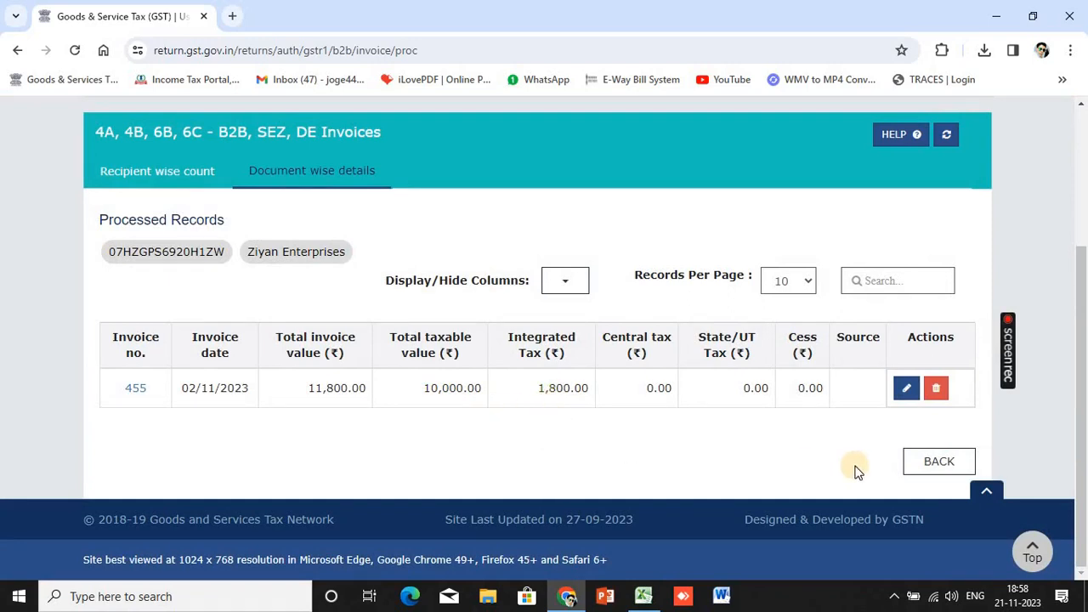
{"action": "left_click", "coordinate": [936, 469]}
{"action": "scroll", "coordinate": [431, 439], "scroll_direction": "down", "scroll_amount": 3}
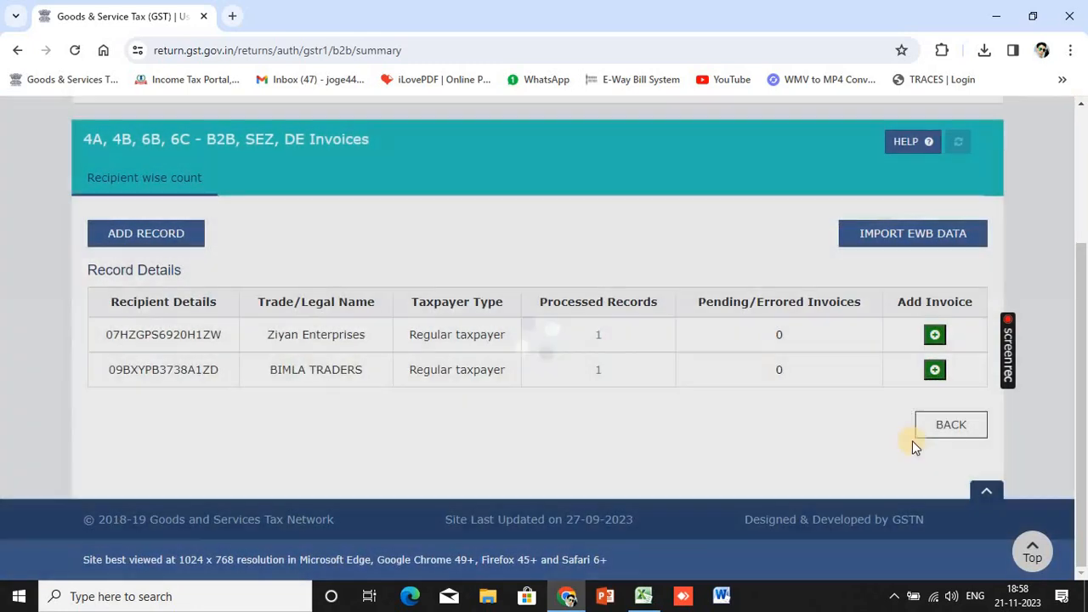
{"action": "left_click", "coordinate": [919, 434]}
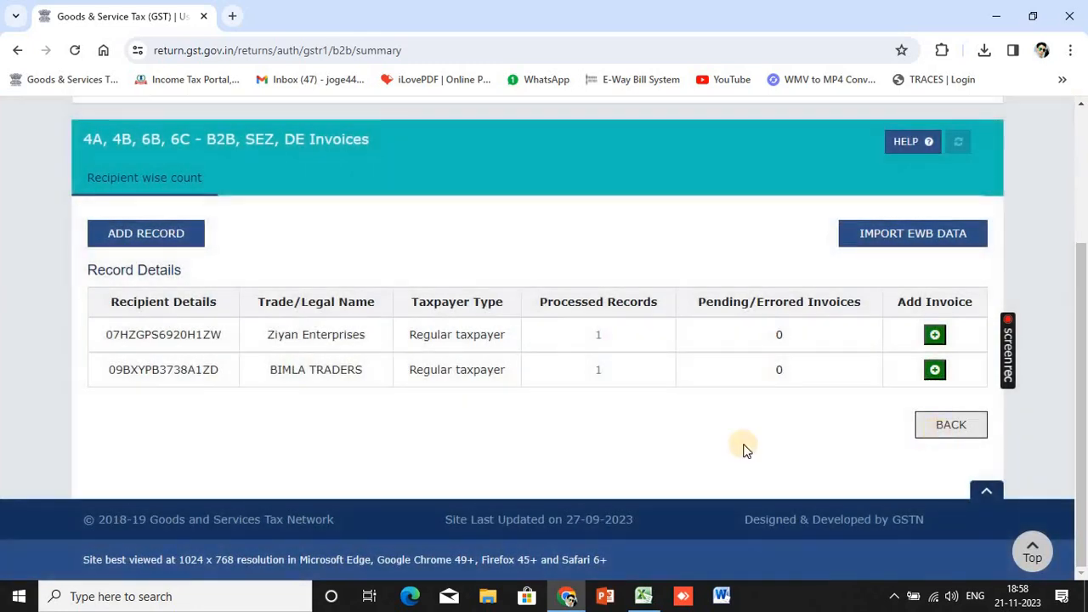
{"action": "scroll", "coordinate": [278, 408], "scroll_direction": "down", "scroll_amount": 5}
{"action": "left_click", "coordinate": [255, 379]}
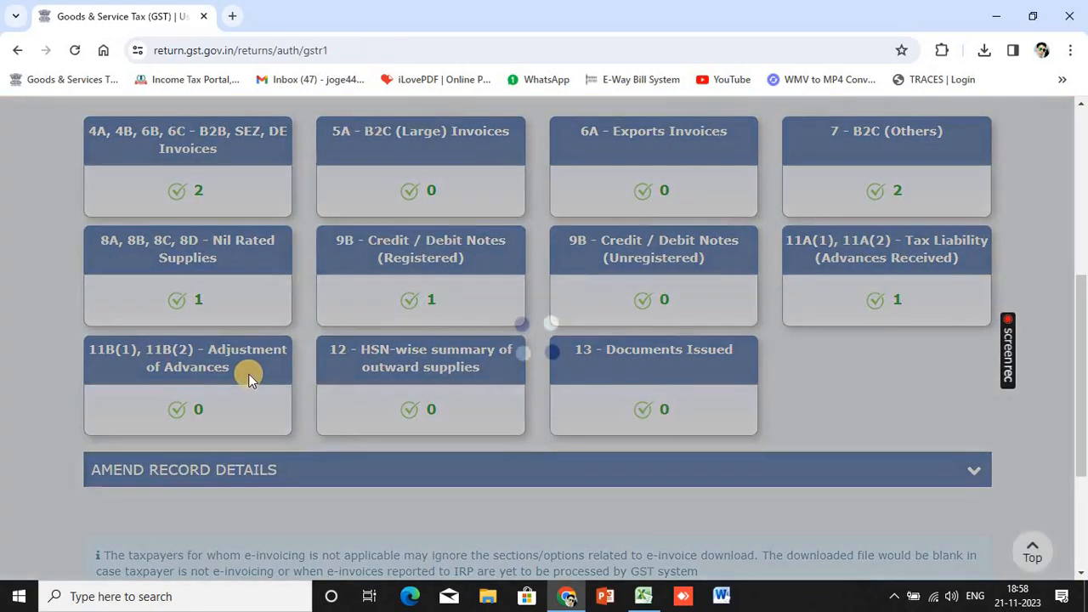
Add state-wise adjustment details with place of supply 09-Uttar Pradesh
{"action": "scroll", "coordinate": [510, 357], "scroll_direction": "down", "scroll_amount": 2}
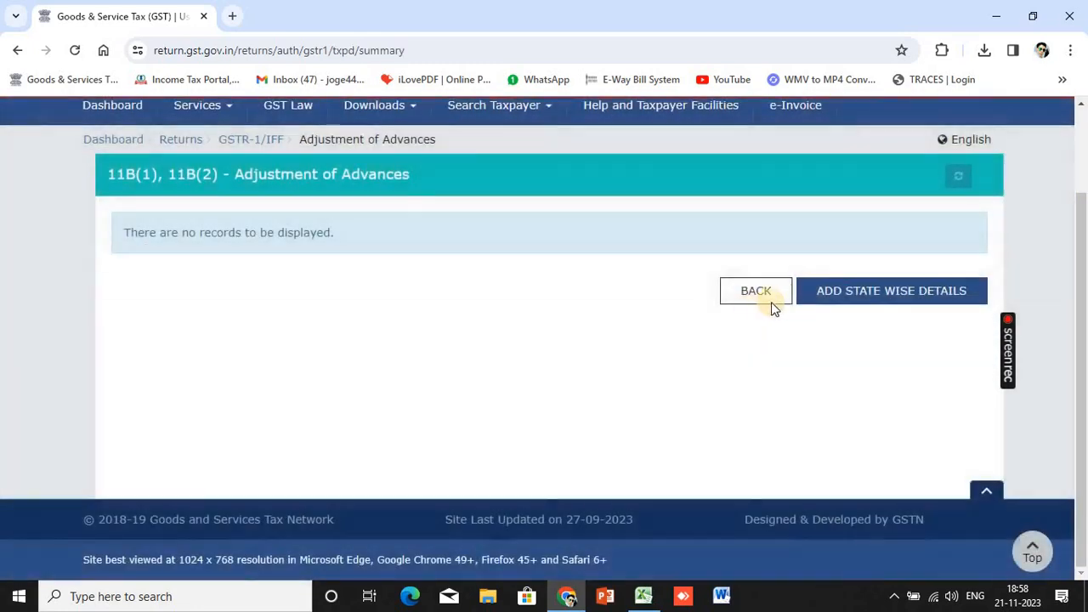
{"action": "left_click", "coordinate": [829, 293]}
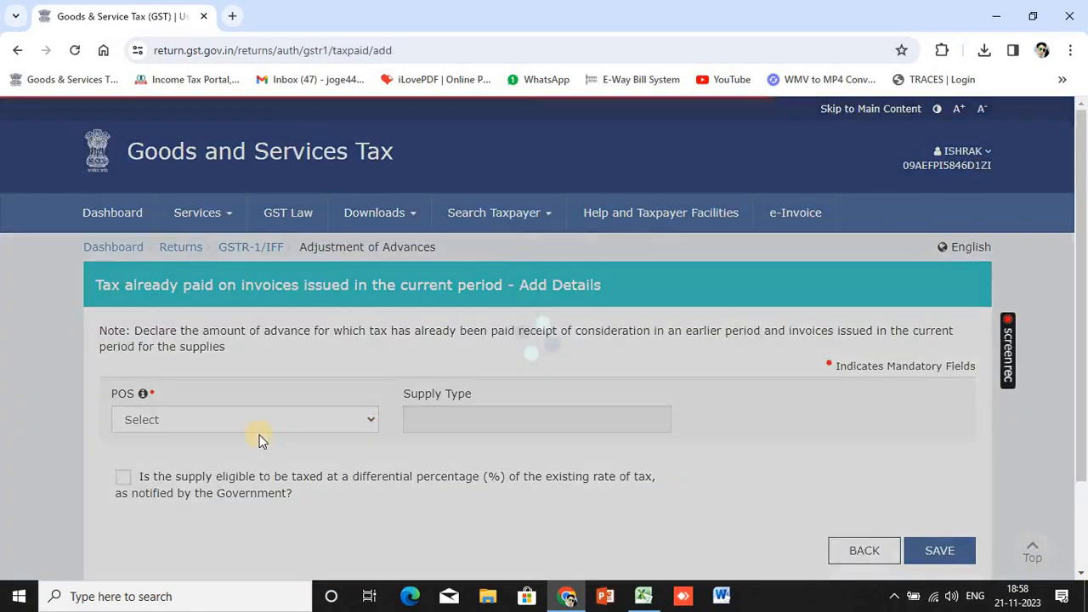
{"action": "scroll", "coordinate": [272, 391], "scroll_direction": "down", "scroll_amount": 1}
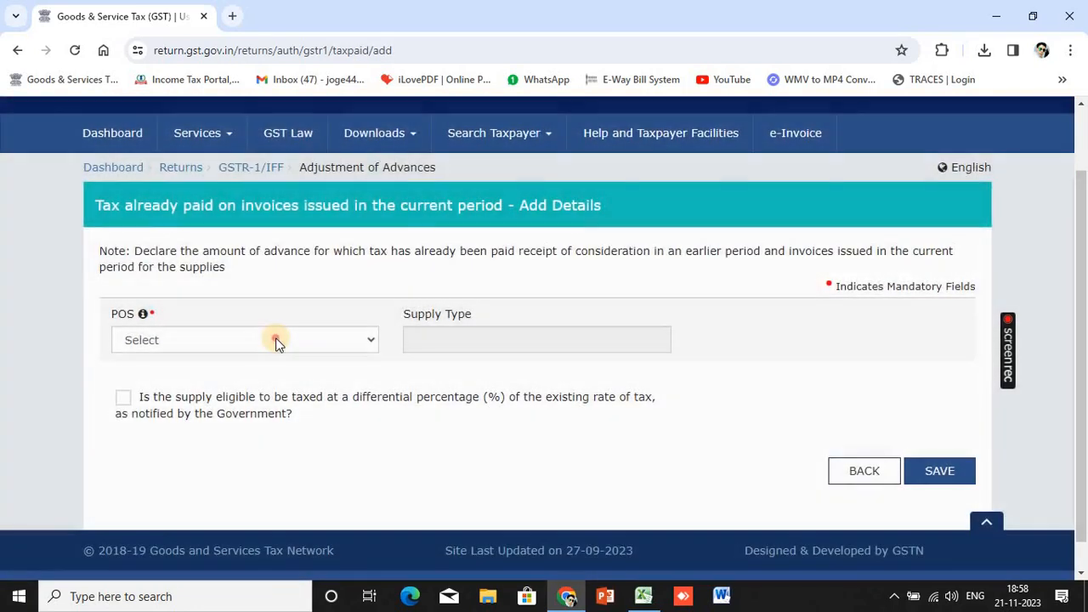
{"action": "left_click", "coordinate": [275, 340]}
{"action": "scroll", "coordinate": [237, 303], "scroll_direction": "down", "scroll_amount": 3}
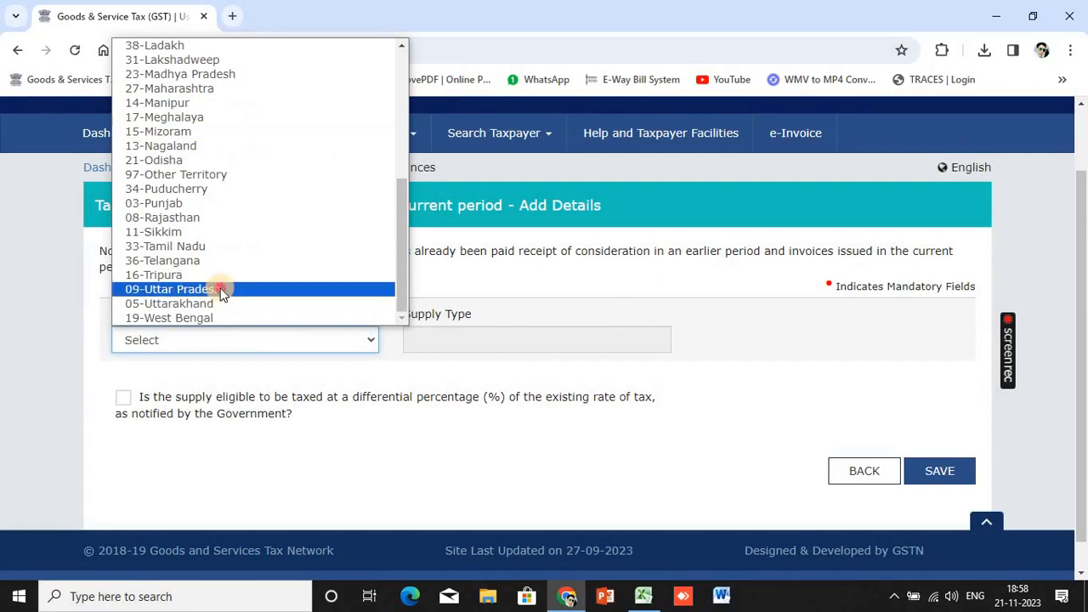
{"action": "left_click", "coordinate": [221, 286]}
Enter 10,000 in the 18% row, save it, and return to the GSTR-1 overview
{"action": "scroll", "coordinate": [320, 413], "scroll_direction": "down", "scroll_amount": 4}
{"action": "scroll", "coordinate": [323, 429], "scroll_direction": "down", "scroll_amount": 1}
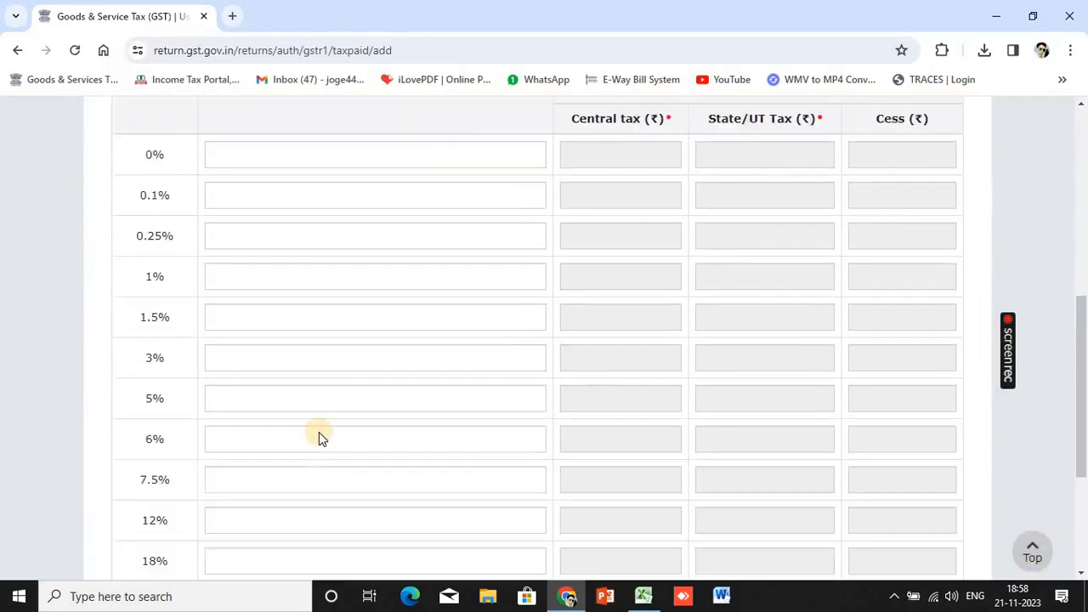
{"action": "scroll", "coordinate": [318, 437], "scroll_direction": "up", "scroll_amount": 2}
{"action": "scroll", "coordinate": [321, 447], "scroll_direction": "down", "scroll_amount": 5}
{"action": "left_click", "coordinate": [271, 324]}
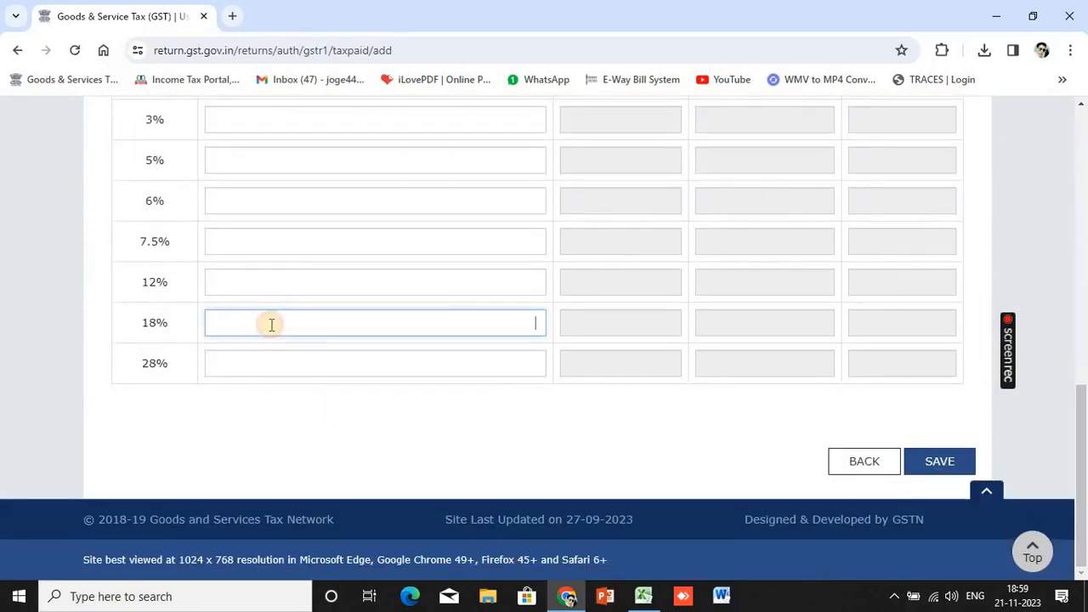
{"action": "type", "text": "10000"}
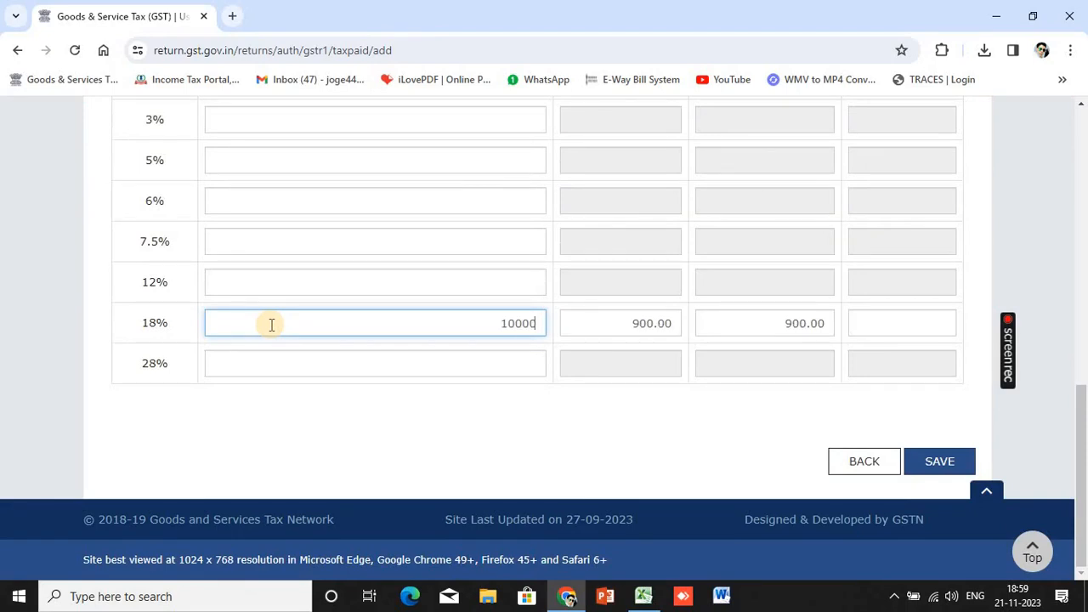
{"action": "left_click", "coordinate": [450, 431]}
{"action": "left_click", "coordinate": [935, 461]}
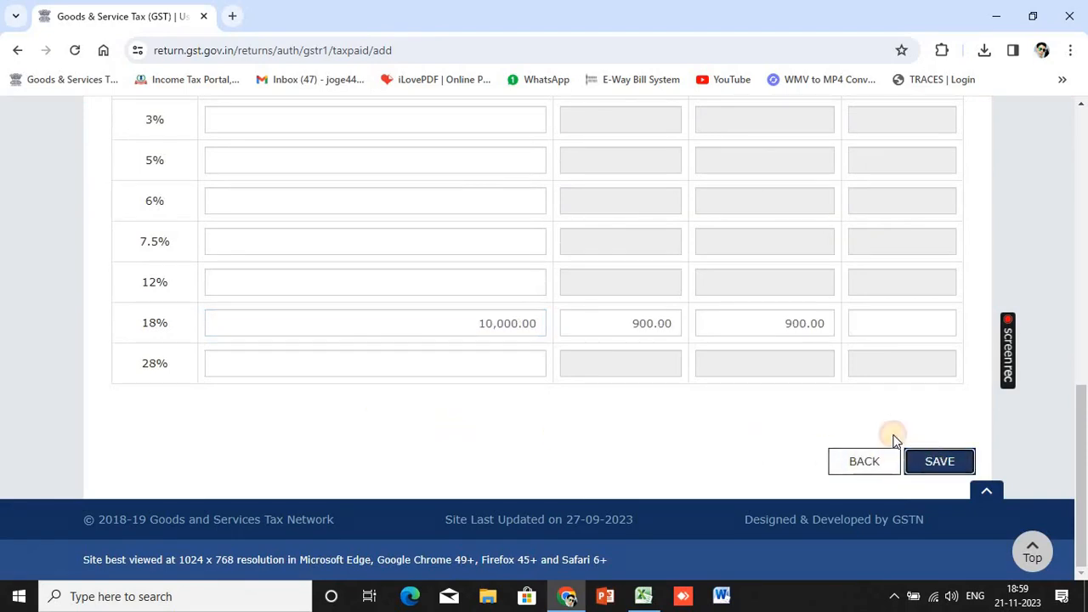
{"action": "scroll", "coordinate": [873, 429], "scroll_direction": "down", "scroll_amount": 3}
{"action": "left_click", "coordinate": [865, 461]}
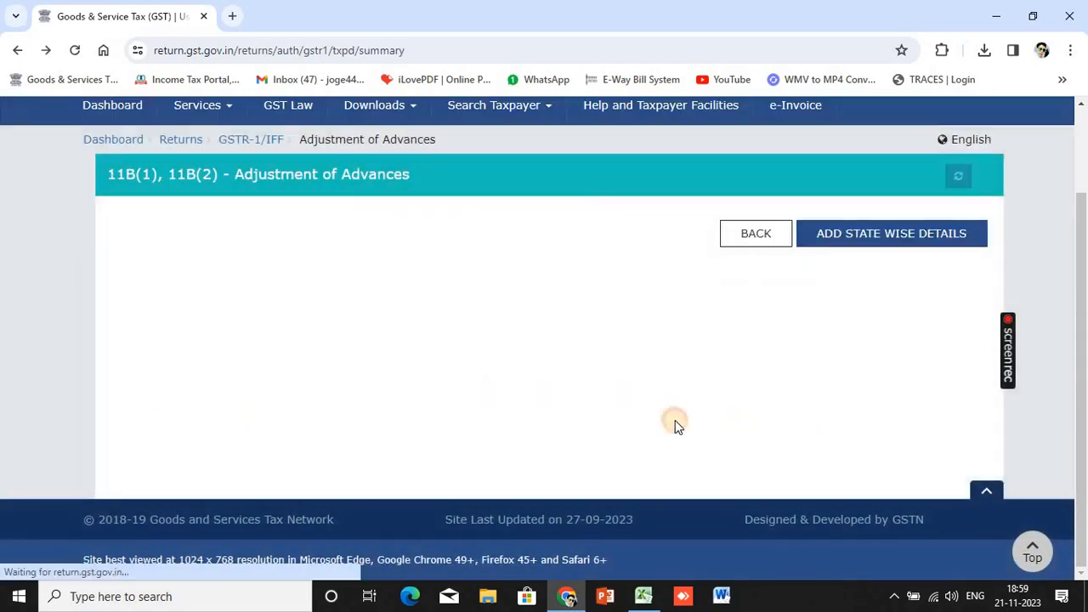
{"action": "left_click", "coordinate": [945, 442]}
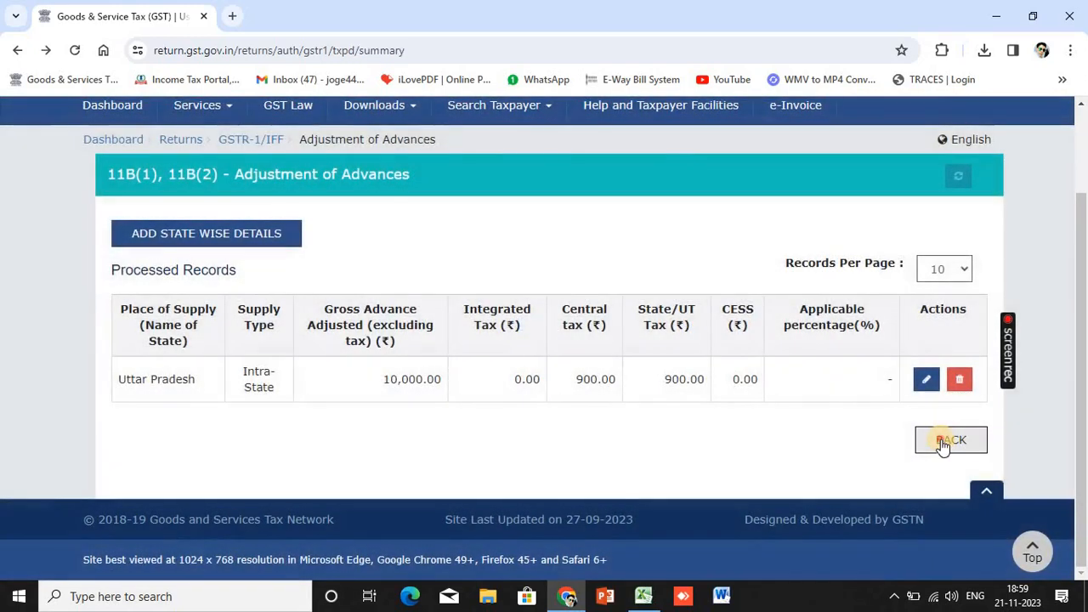
{"action": "left_click", "coordinate": [950, 440]}
Scroll the GSTR-1 overview to review the updated record counts on the tiles
{"action": "scroll", "coordinate": [821, 457], "scroll_direction": "down", "scroll_amount": 5}
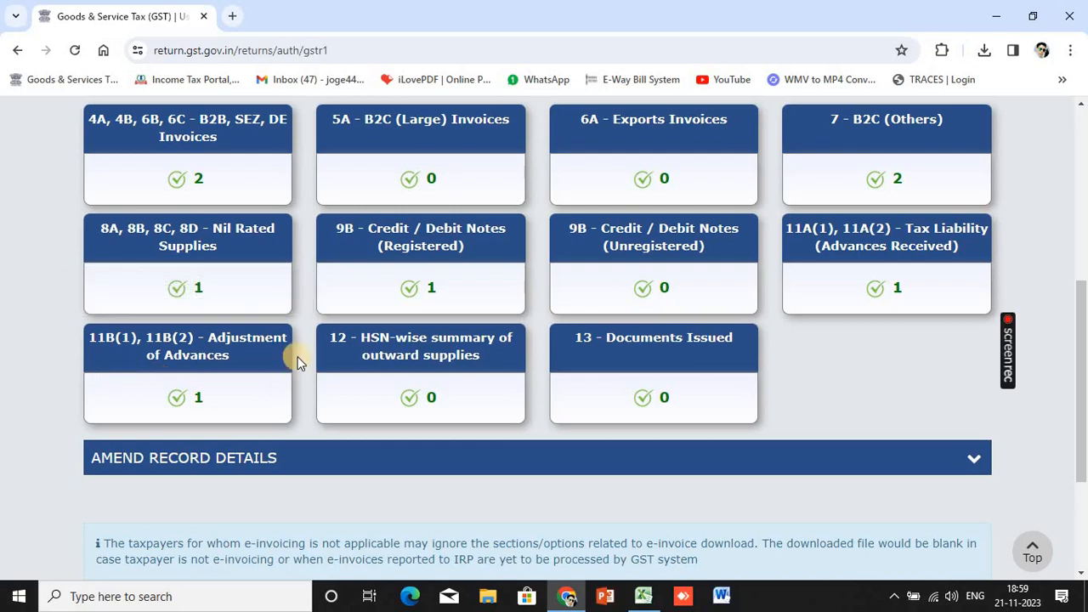
{"action": "scroll", "coordinate": [363, 271], "scroll_direction": "up", "scroll_amount": 1}
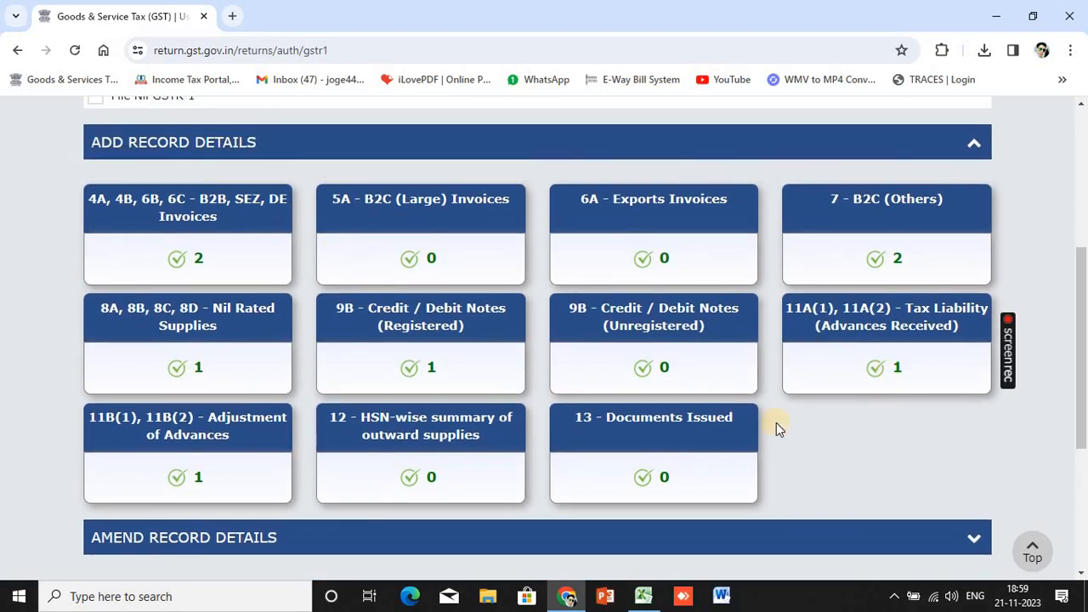
In the HSN-wise summary, enter HSN 8517 with unit PCS-PIECES and quantity 25
{"action": "left_click", "coordinate": [495, 440]}
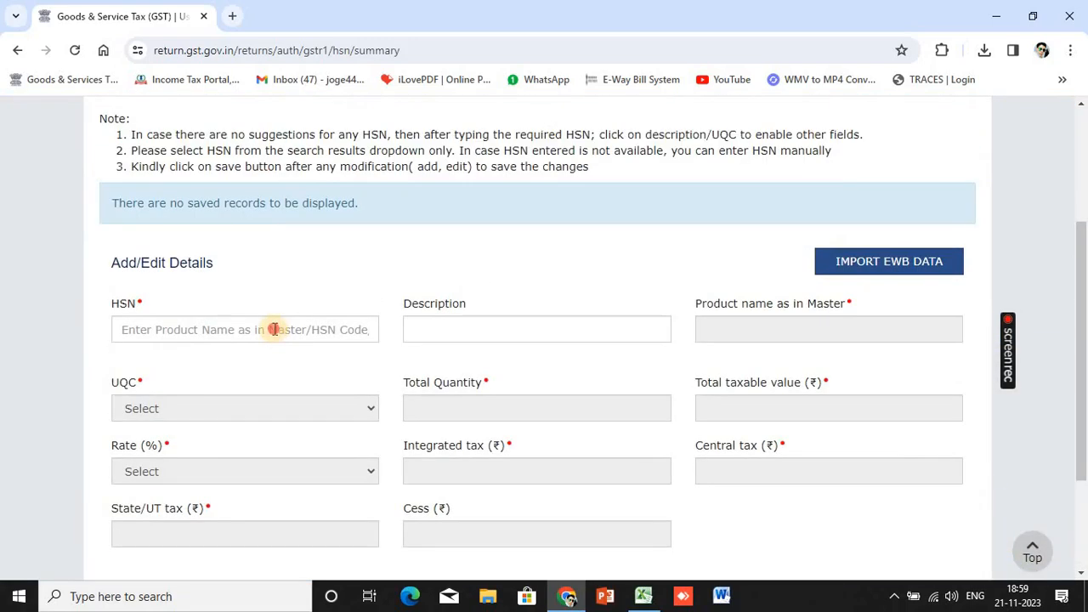
{"action": "left_click", "coordinate": [274, 329]}
{"action": "type", "text": "8"}
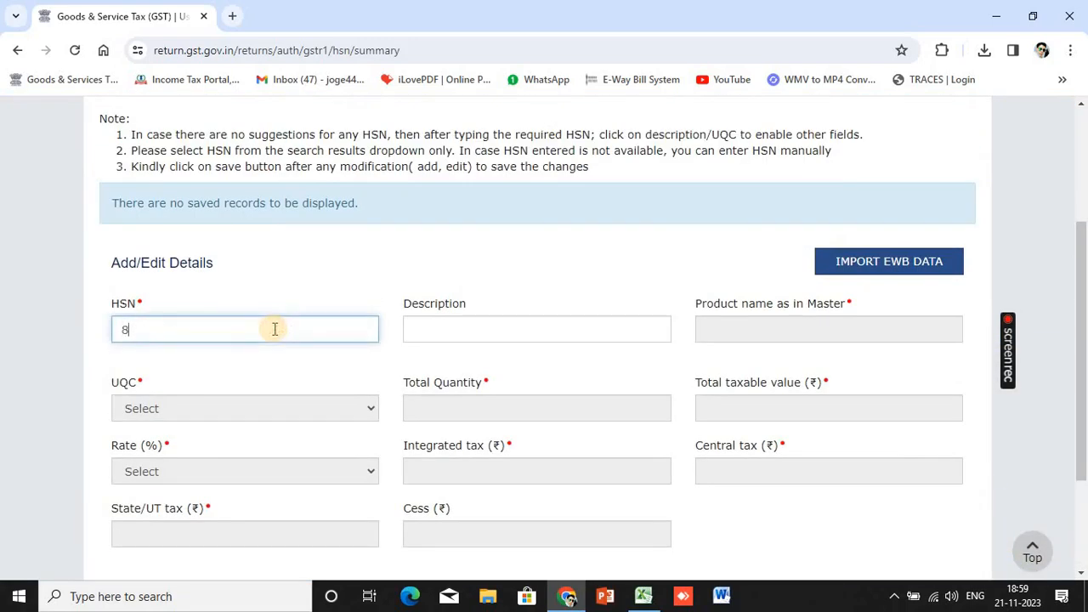
{"action": "type", "text": "517"}
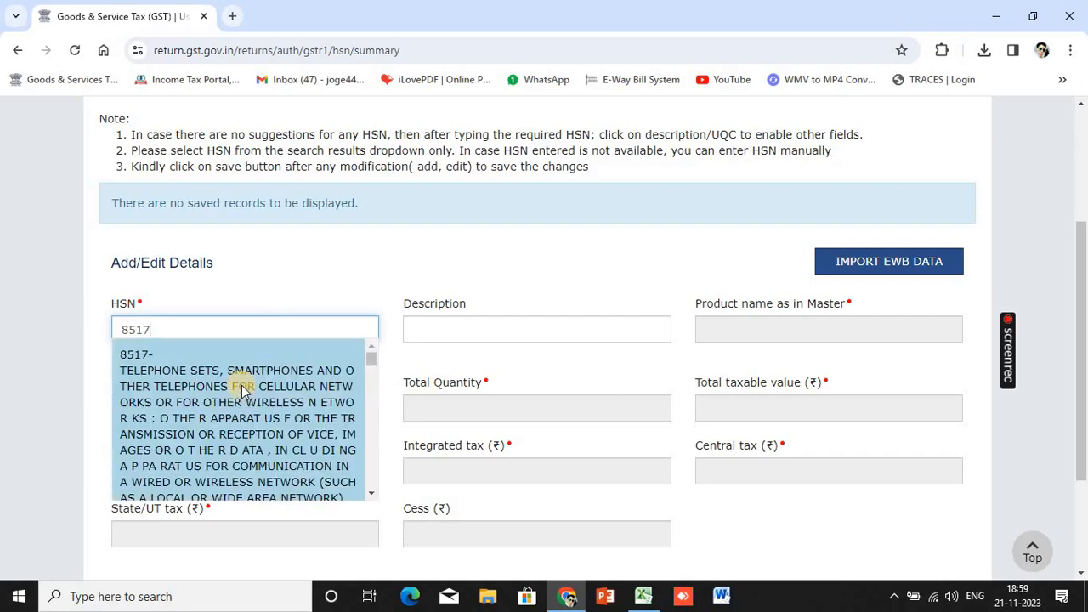
{"action": "left_click", "coordinate": [244, 384]}
{"action": "left_click", "coordinate": [354, 413]}
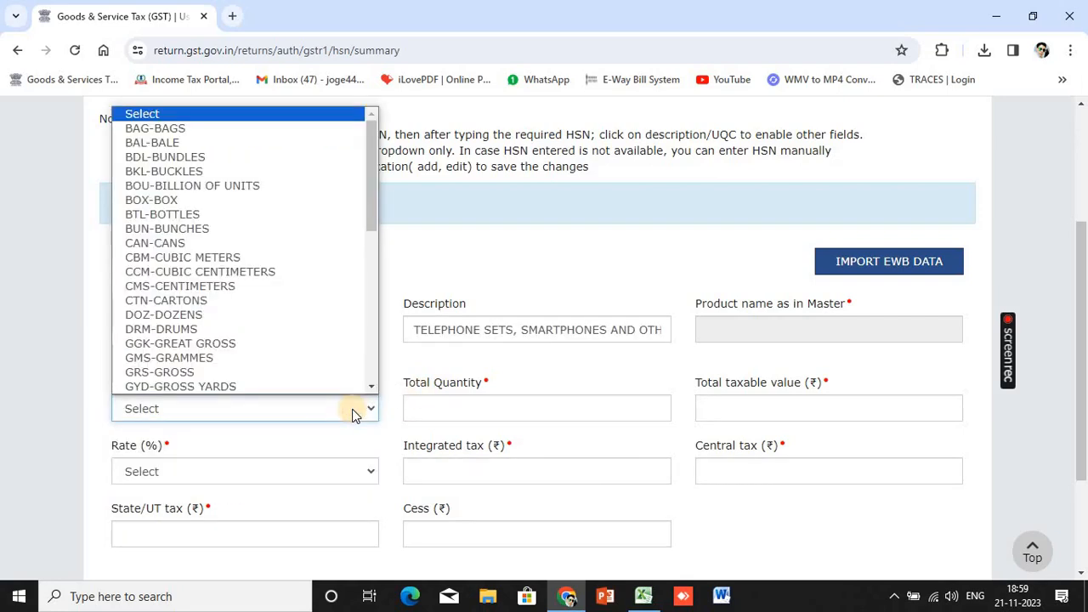
{"action": "type", "text": "pcs"}
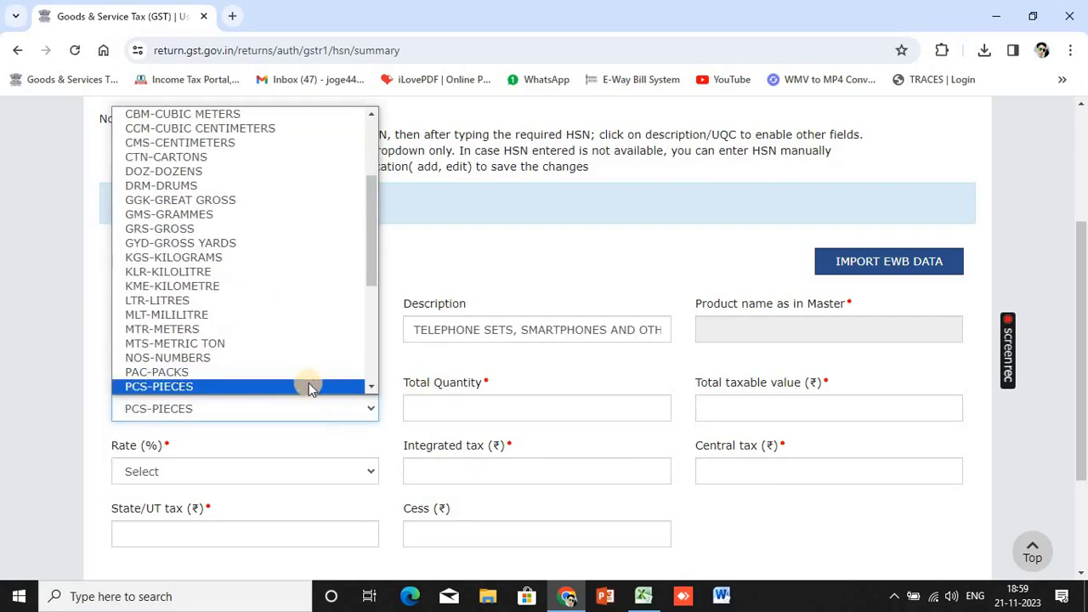
{"action": "left_click", "coordinate": [308, 386]}
{"action": "left_click", "coordinate": [420, 412]}
{"action": "type", "text": "2"}
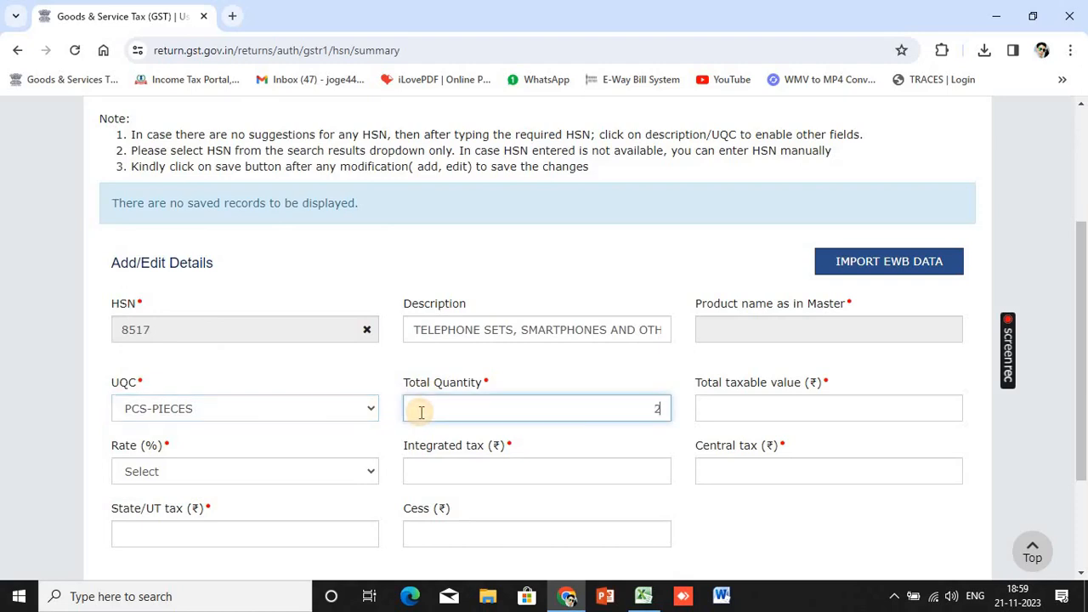
{"action": "type", "text": "5"}
{"action": "left_click", "coordinate": [833, 408]}
Look up the 2,63,000 taxable value in the worksheet and set the rate to 18%
{"action": "key", "text": "alt+Tab"}
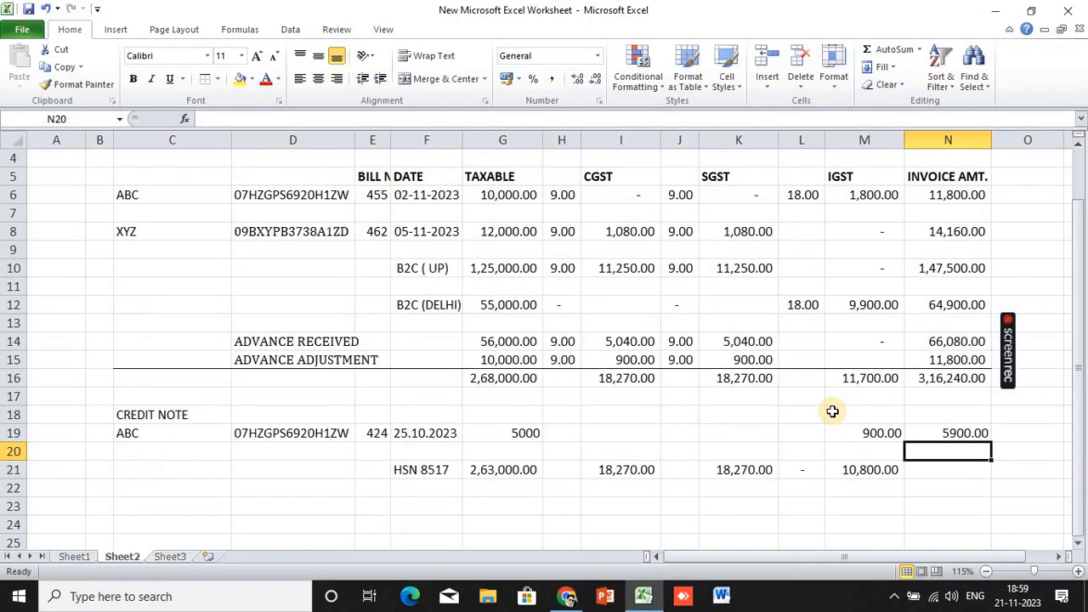
{"action": "key", "text": "Left"}
{"action": "key", "text": "Left"}
{"action": "key", "text": "Left"}
{"action": "key", "text": "Left"}
{"action": "key", "text": "Left"}
{"action": "key", "text": "Left"}
{"action": "key", "text": "Down"}
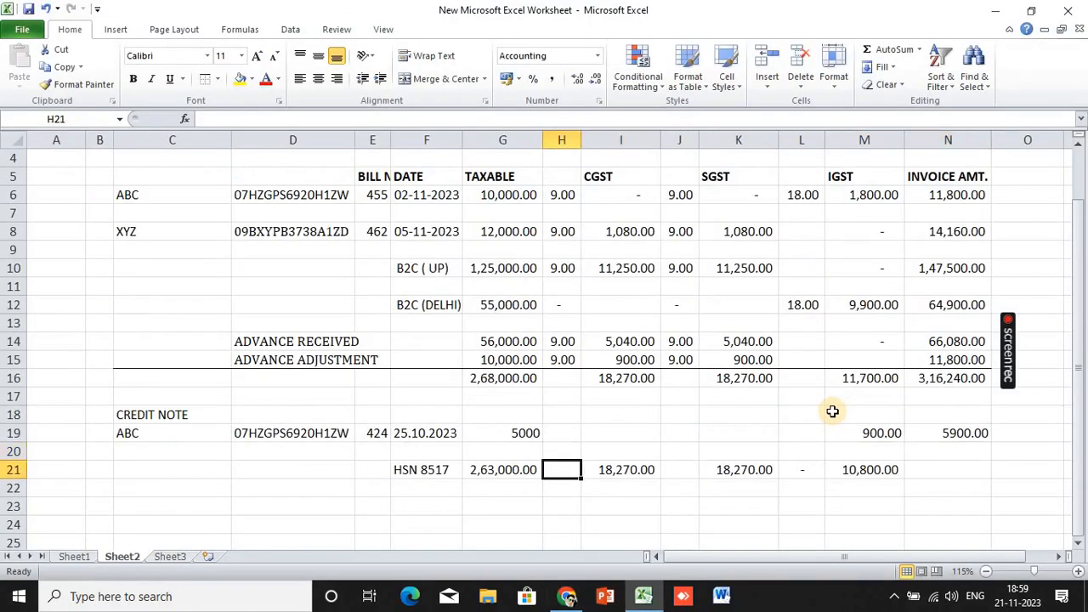
{"action": "key", "text": "Left"}
{"action": "key", "text": "alt+Tab"}
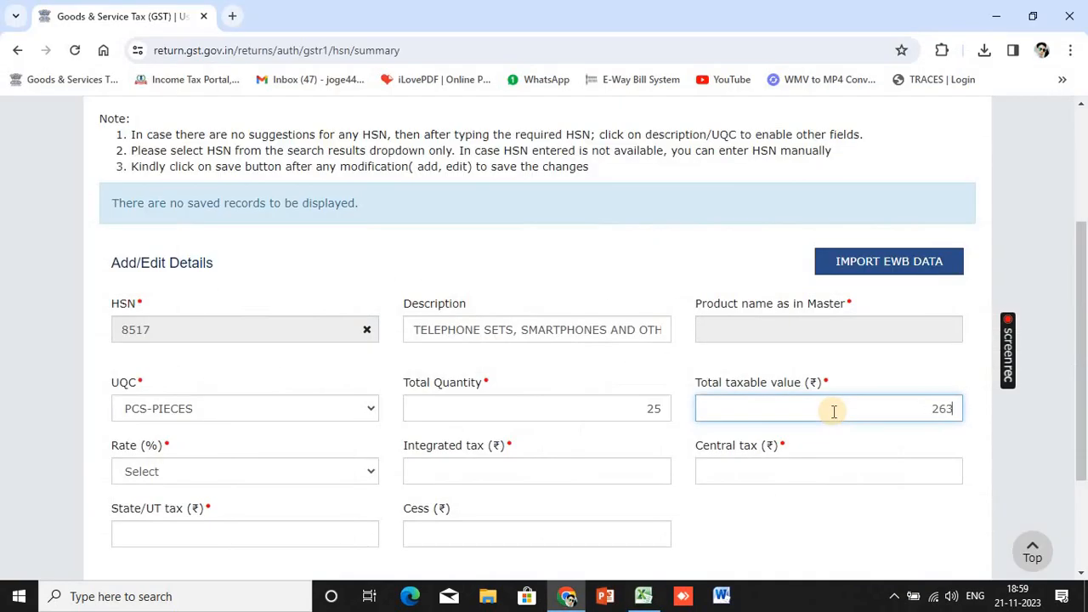
{"action": "left_click", "coordinate": [342, 472]}
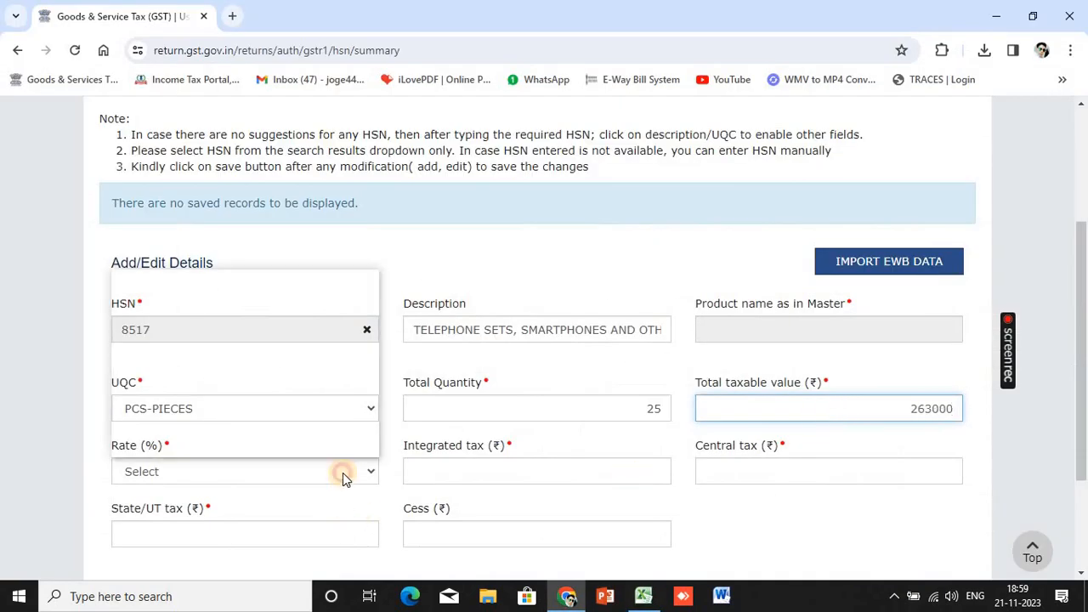
{"action": "left_click", "coordinate": [216, 443]}
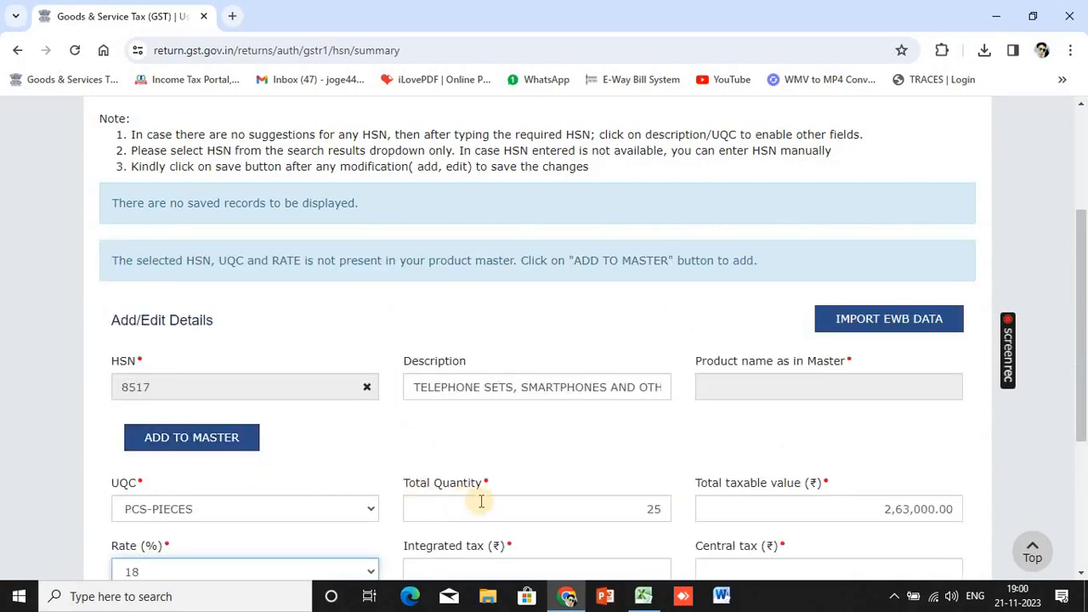
{"action": "scroll", "coordinate": [481, 501], "scroll_direction": "down", "scroll_amount": 3}
Fill integrated tax 10,800 and central and state tax 18,270 each, per the worksheet
{"action": "left_click", "coordinate": [516, 312]}
{"action": "key", "text": "alt+Tab"}
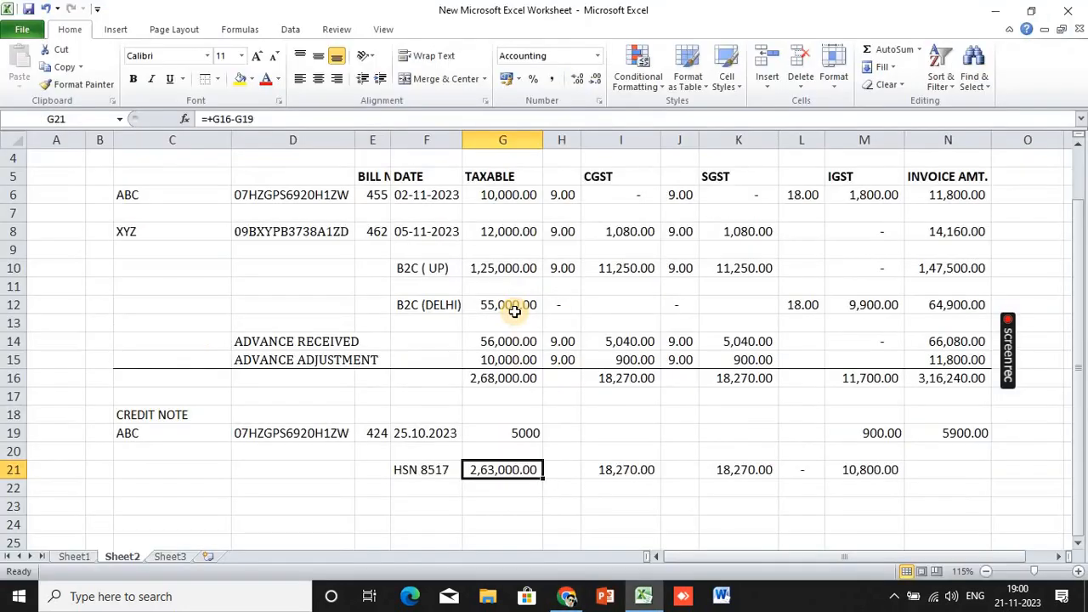
{"action": "key", "text": "alt+Tab"}
{"action": "type", "text": "1"}
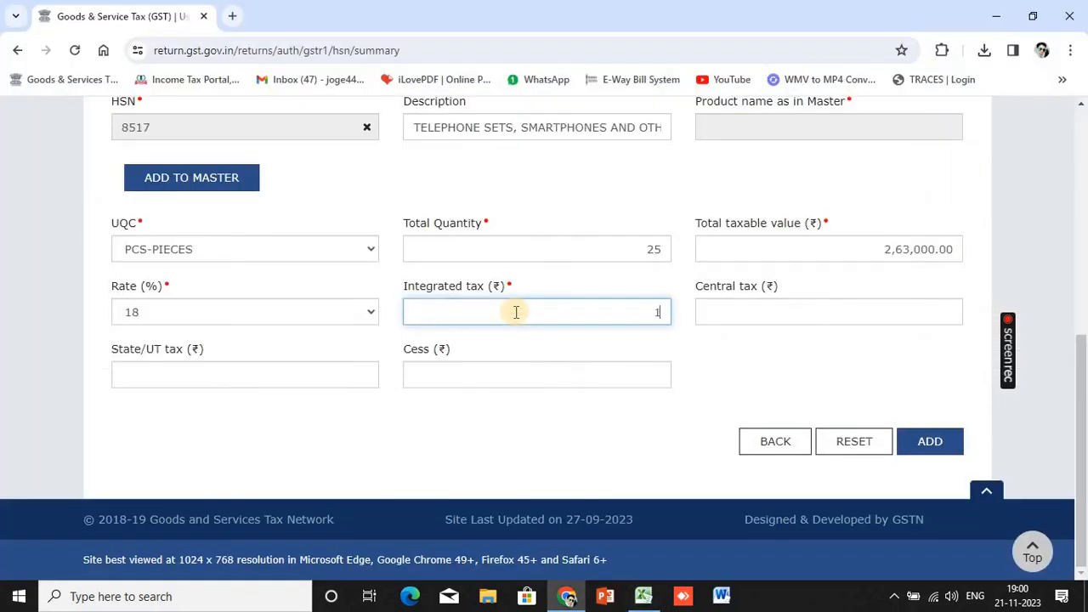
{"action": "type", "text": "1,700"}
{"action": "left_click", "coordinate": [709, 308]}
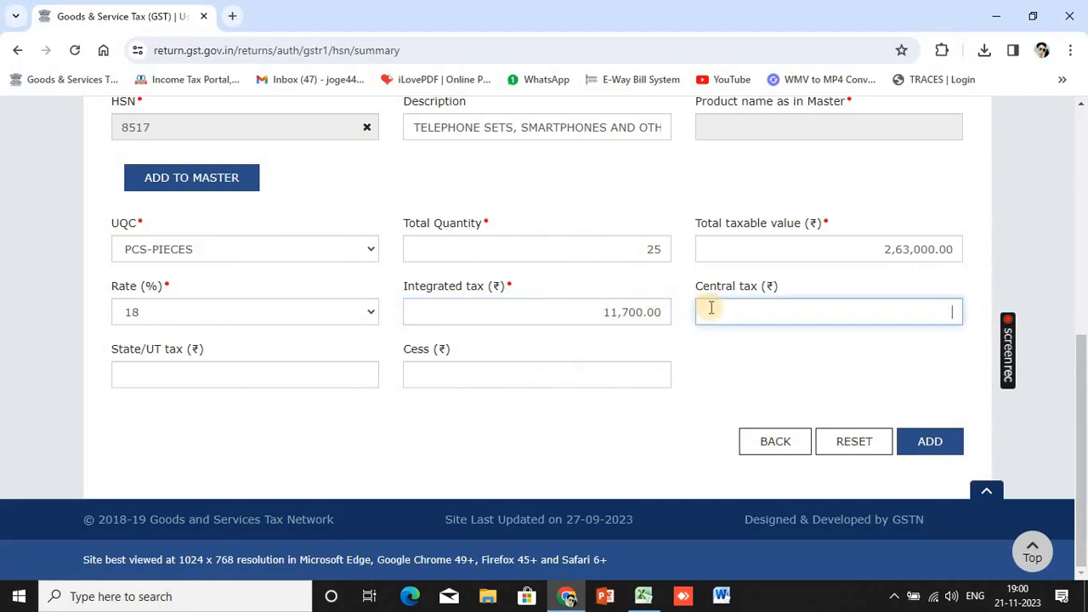
{"action": "key", "text": "alt+Tab"}
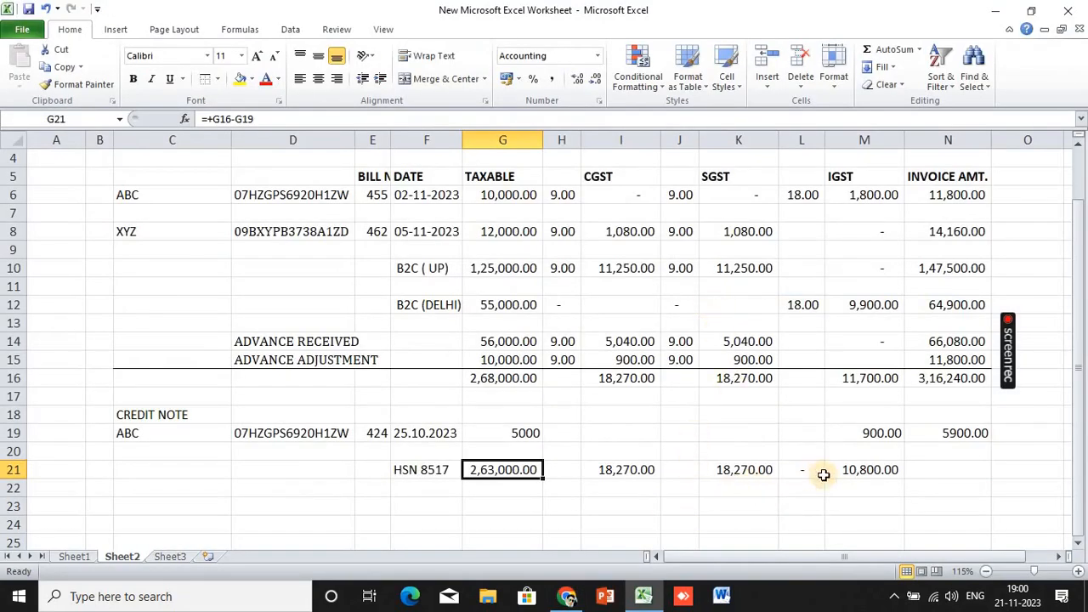
{"action": "key", "text": "alt+Tab"}
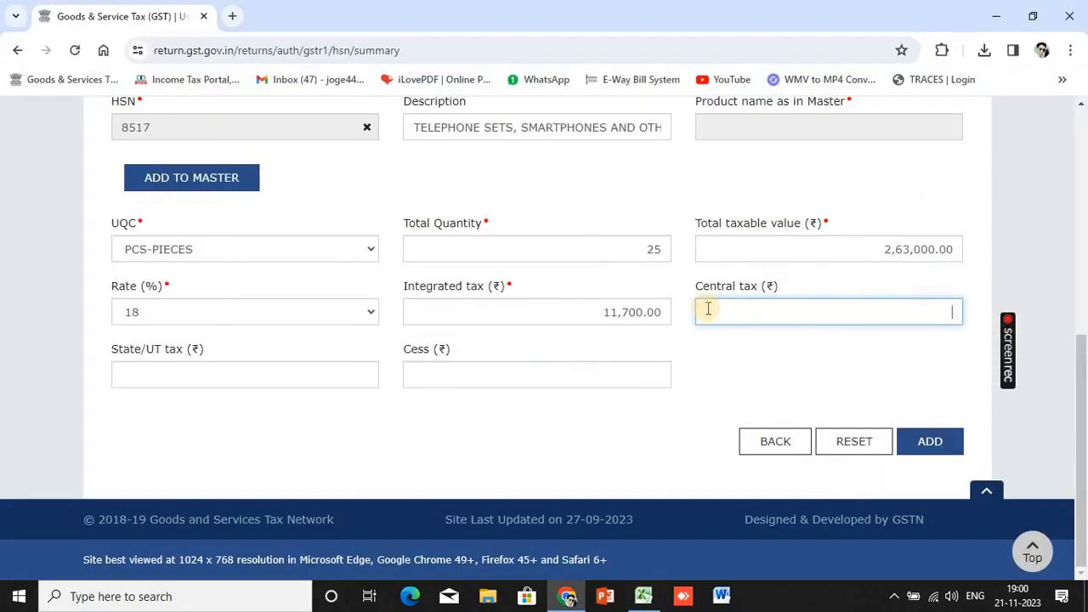
{"action": "left_click", "coordinate": [663, 312]}
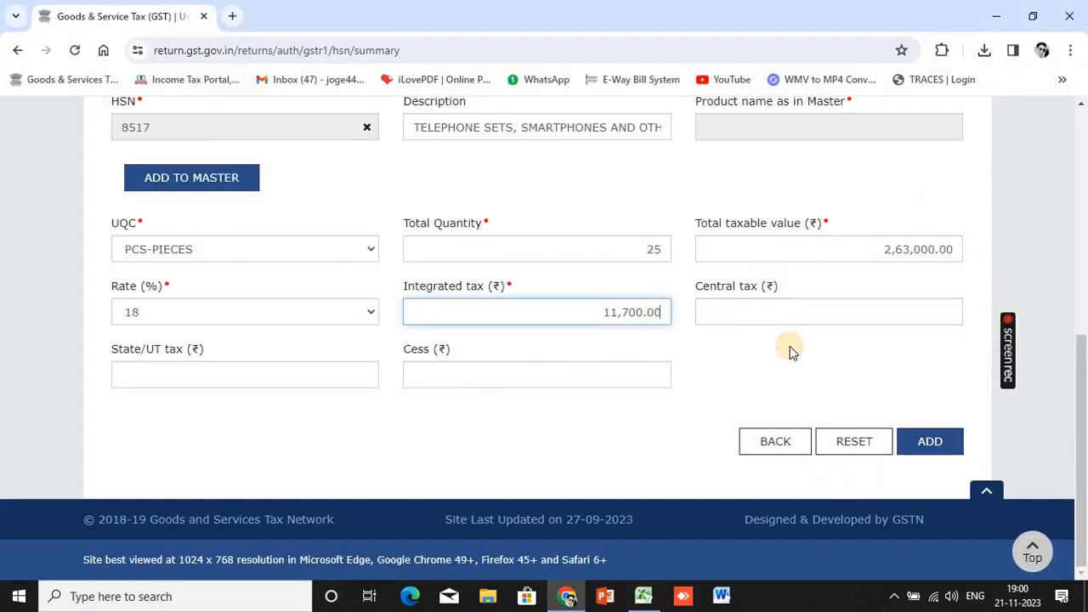
{"action": "key", "text": "BackSpace"}
{"action": "key", "text": "BackSpace"}
{"action": "key", "text": "BackSpace"}
{"action": "key", "text": "BackSpace"}
{"action": "key", "text": "BackSpace"}
{"action": "key", "text": "BackSpace"}
{"action": "key", "text": "BackSpace"}
{"action": "type", "text": "10800"}
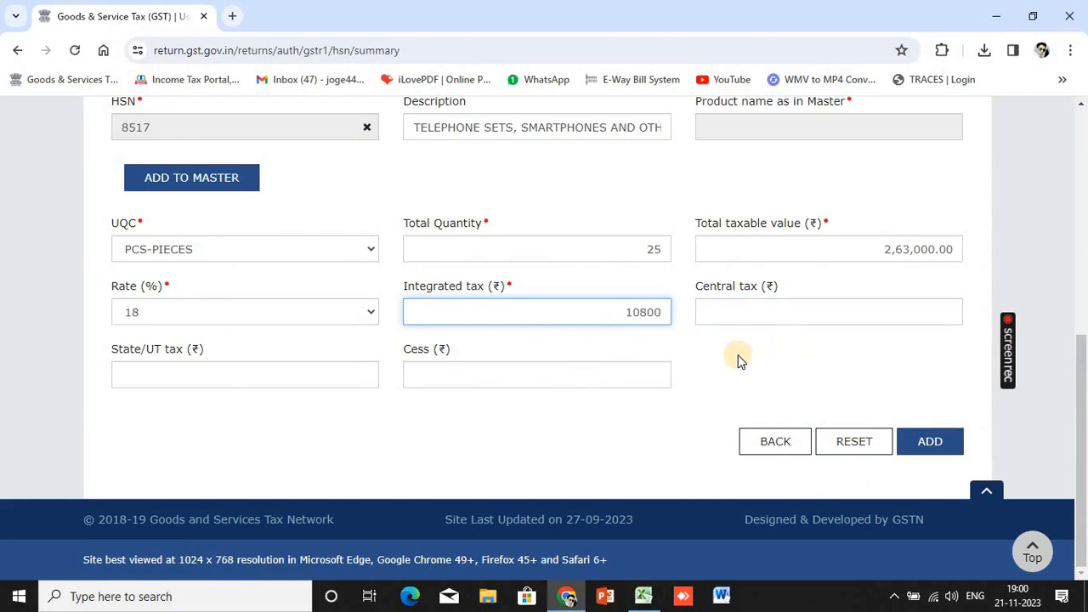
{"action": "left_click", "coordinate": [781, 314]}
{"action": "key", "text": "alt+Tab"}
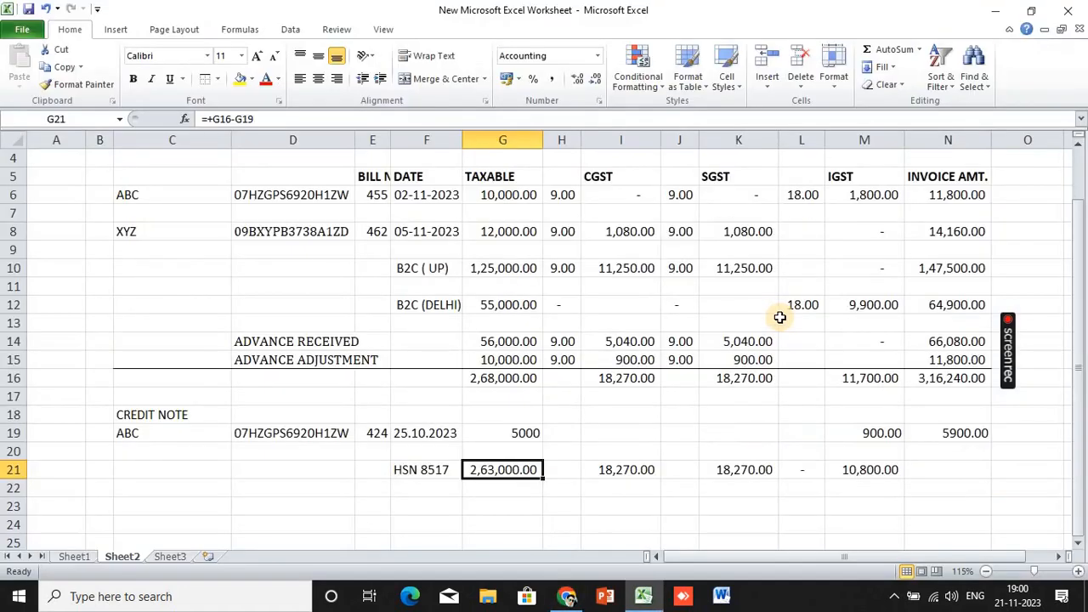
{"action": "key", "text": "alt+Tab"}
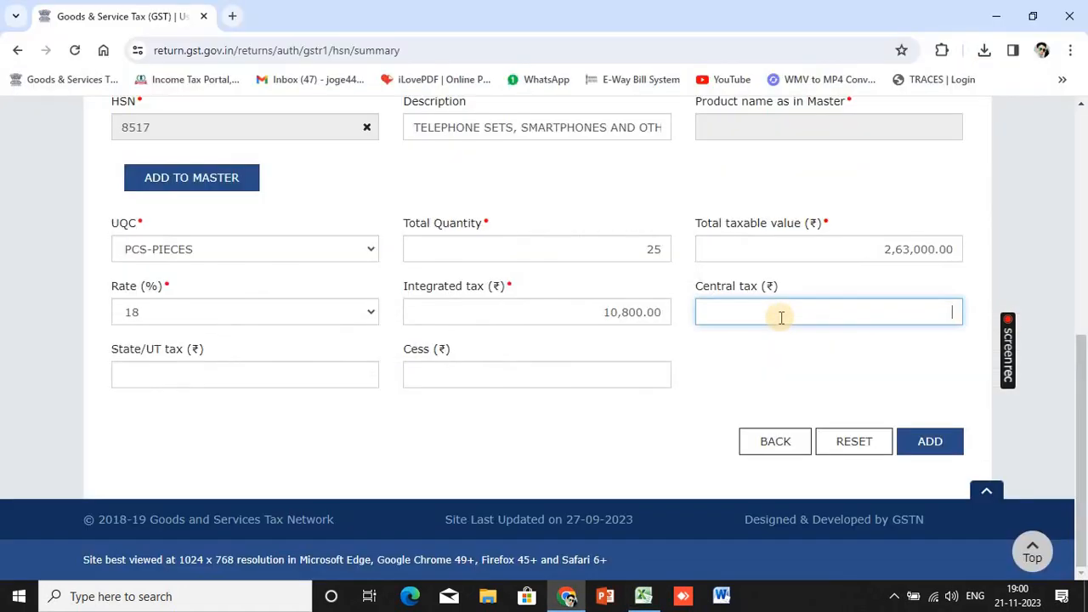
{"action": "left_click", "coordinate": [216, 377]}
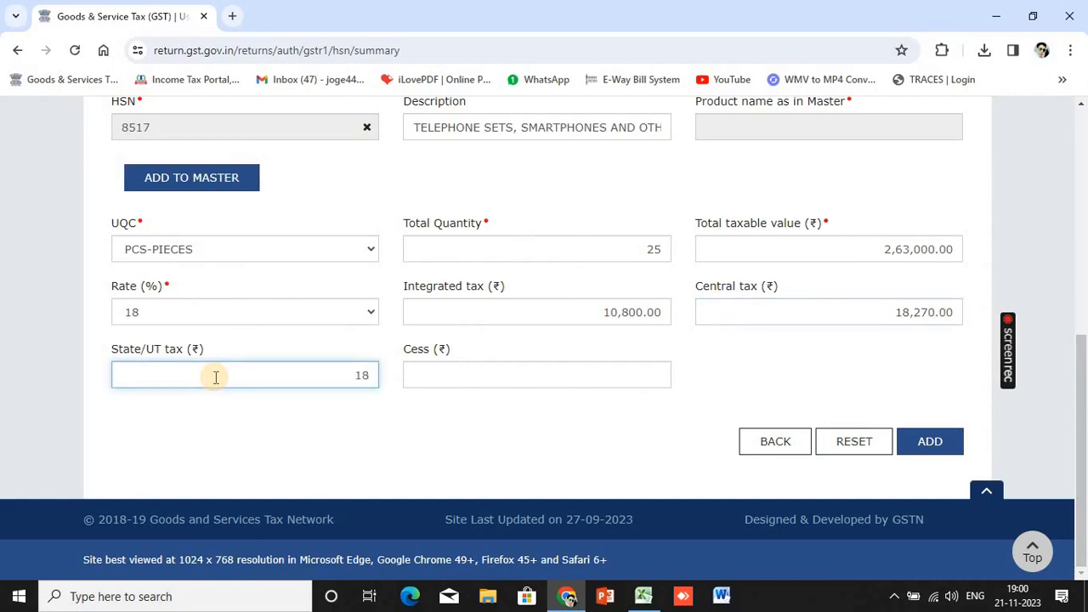
{"action": "type", "text": "18270"}
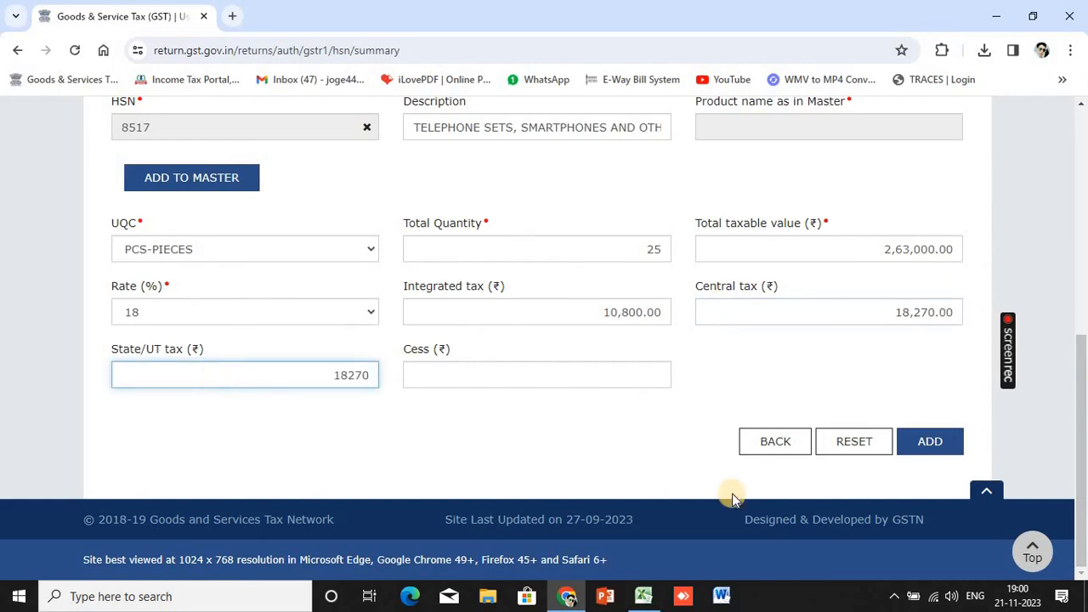
Add the HSN 8517 row and save the HSN summary record
{"action": "left_click", "coordinate": [911, 446]}
{"action": "scroll", "coordinate": [785, 437], "scroll_direction": "down", "scroll_amount": 10}
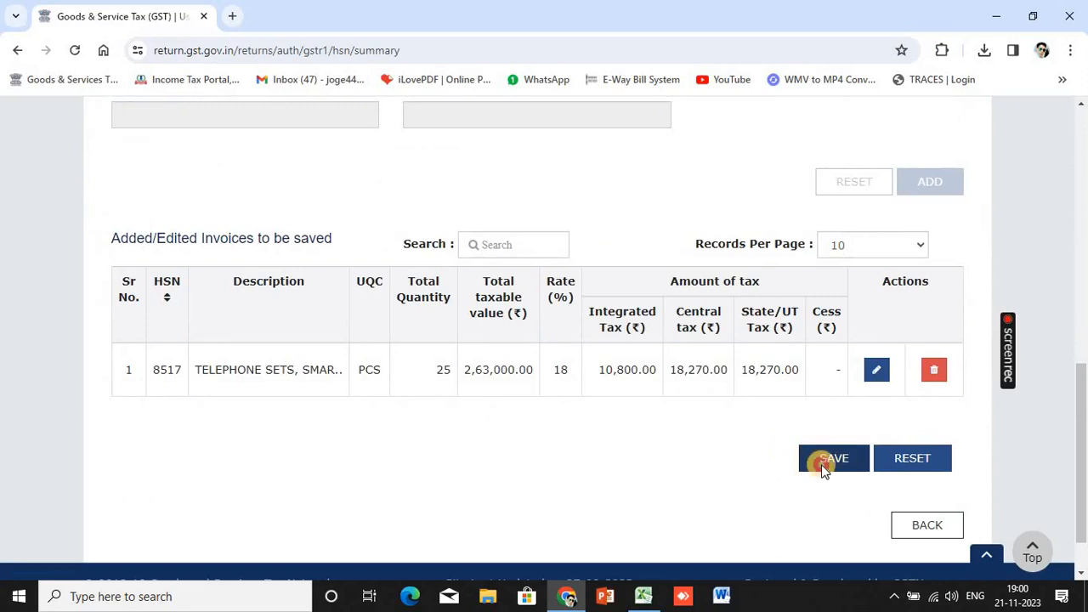
{"action": "left_click", "coordinate": [821, 467]}
{"action": "scroll", "coordinate": [764, 408], "scroll_direction": "down", "scroll_amount": 10}
{"action": "right_click", "coordinate": [754, 417]}
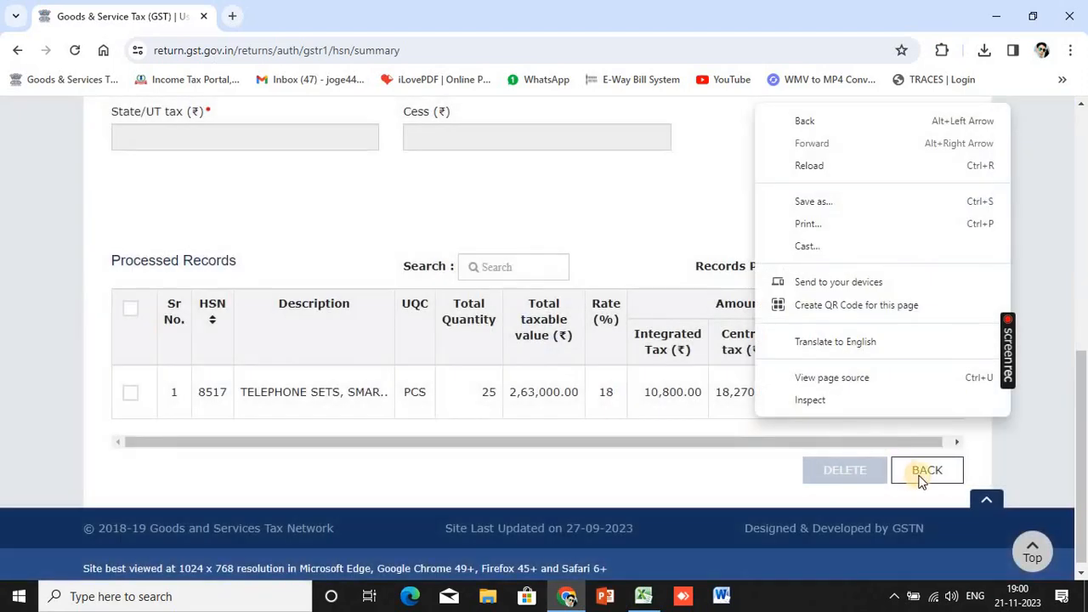
{"action": "left_click", "coordinate": [925, 473]}
In Documents Issued, add an outward invoices row numbered 451 to 526
{"action": "scroll", "coordinate": [710, 407], "scroll_direction": "down", "scroll_amount": 10}
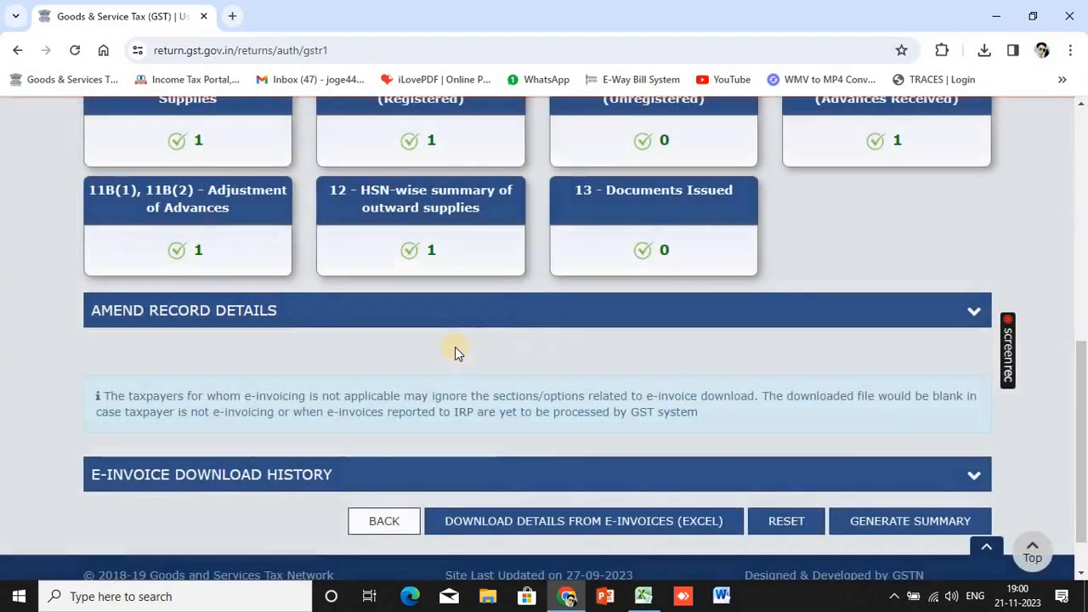
{"action": "scroll", "coordinate": [355, 387], "scroll_direction": "up", "scroll_amount": 2}
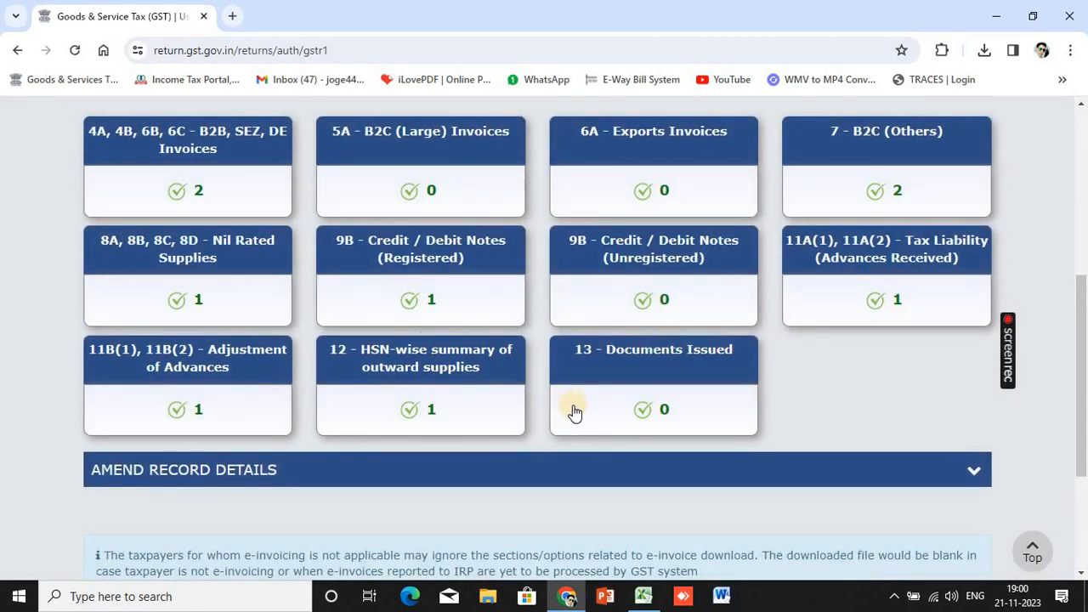
{"action": "left_click", "coordinate": [593, 370]}
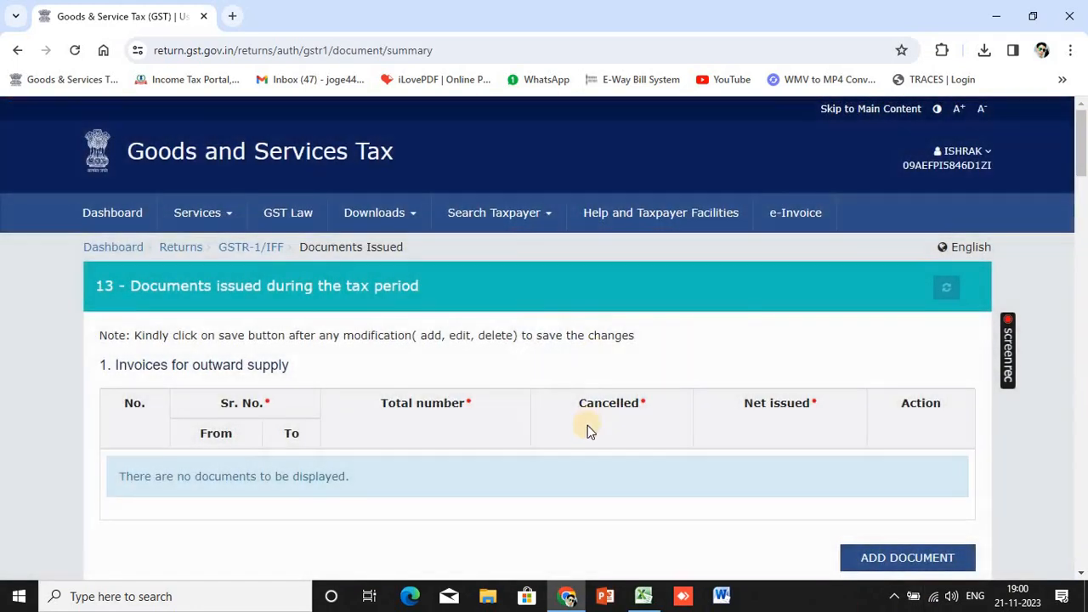
{"action": "scroll", "coordinate": [637, 407], "scroll_direction": "down", "scroll_amount": 3}
{"action": "left_click", "coordinate": [886, 246]}
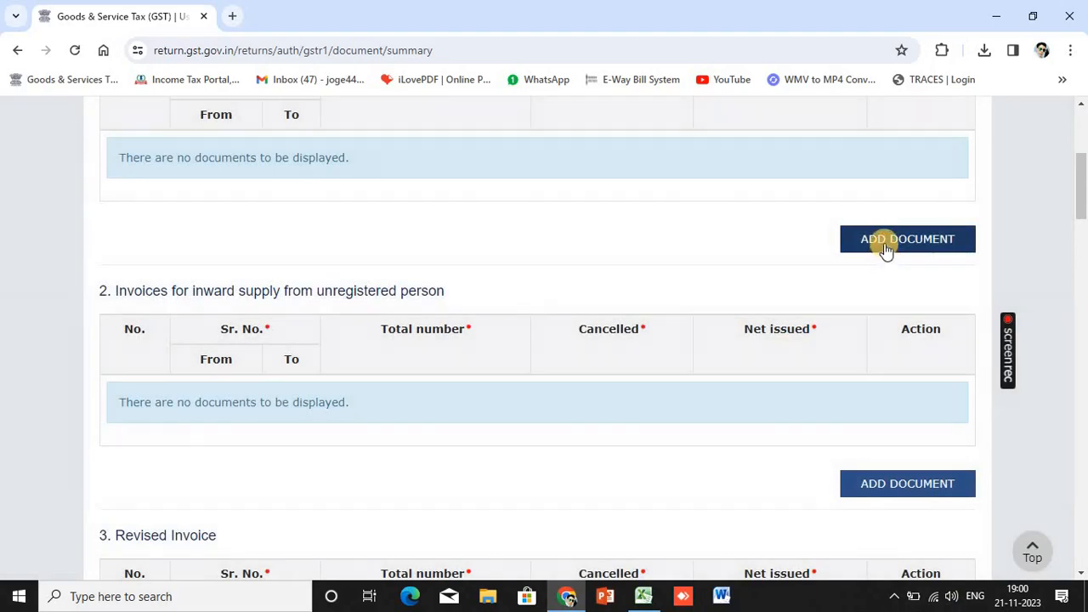
{"action": "scroll", "coordinate": [226, 366], "scroll_direction": "up", "scroll_amount": 3}
{"action": "left_click", "coordinate": [225, 388]}
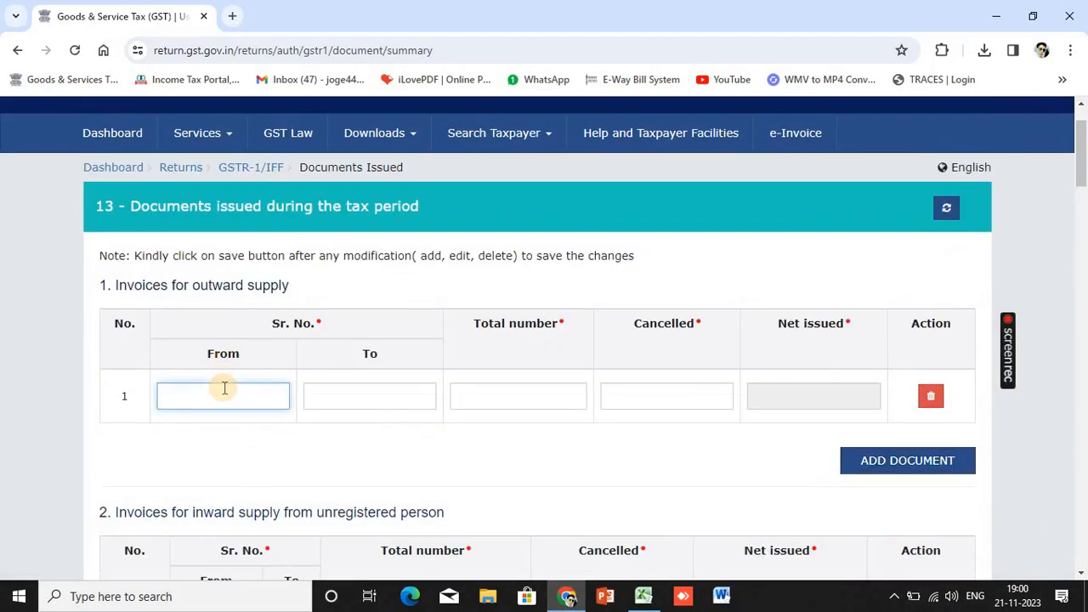
{"action": "key", "text": "Tab"}
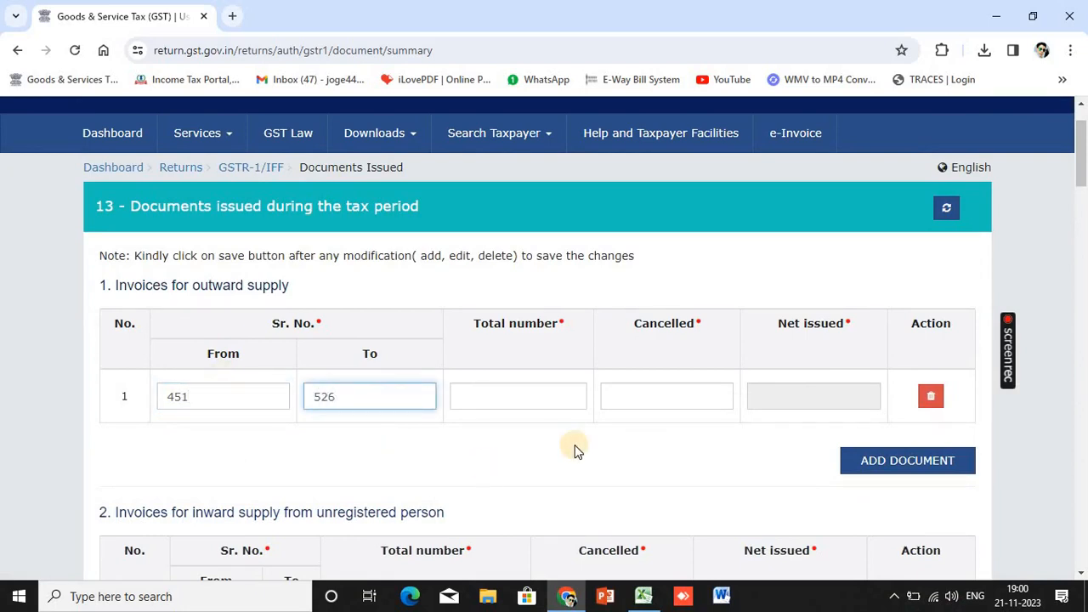
{"action": "left_click", "coordinate": [563, 407]}
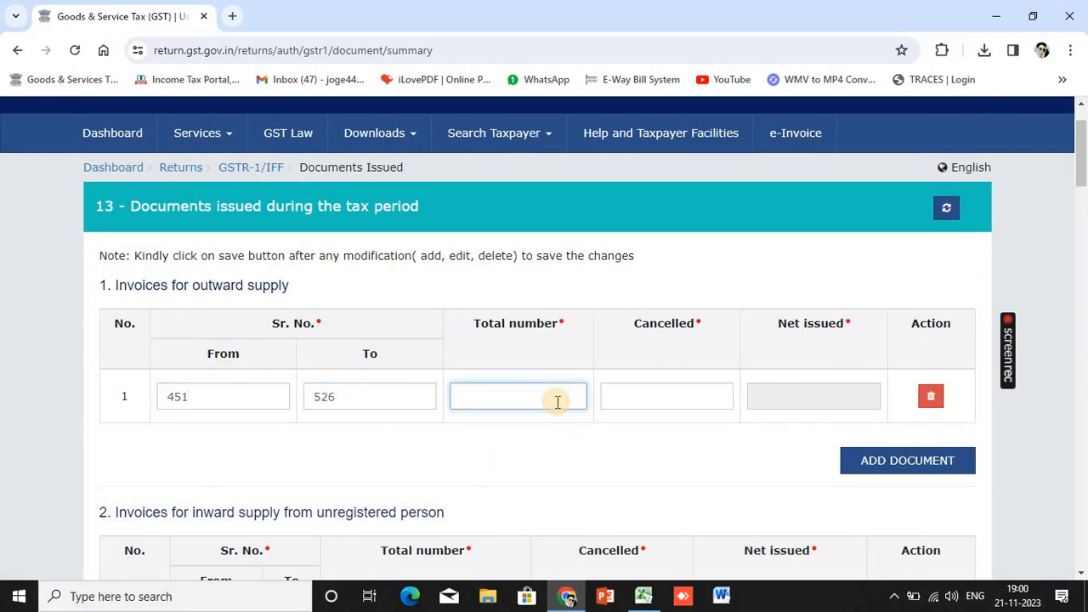
Work out the total of 76 invoices with the calculator and enter 2 cancelled
{"action": "key", "text": "super+r"}
{"action": "key", "text": "Return"}
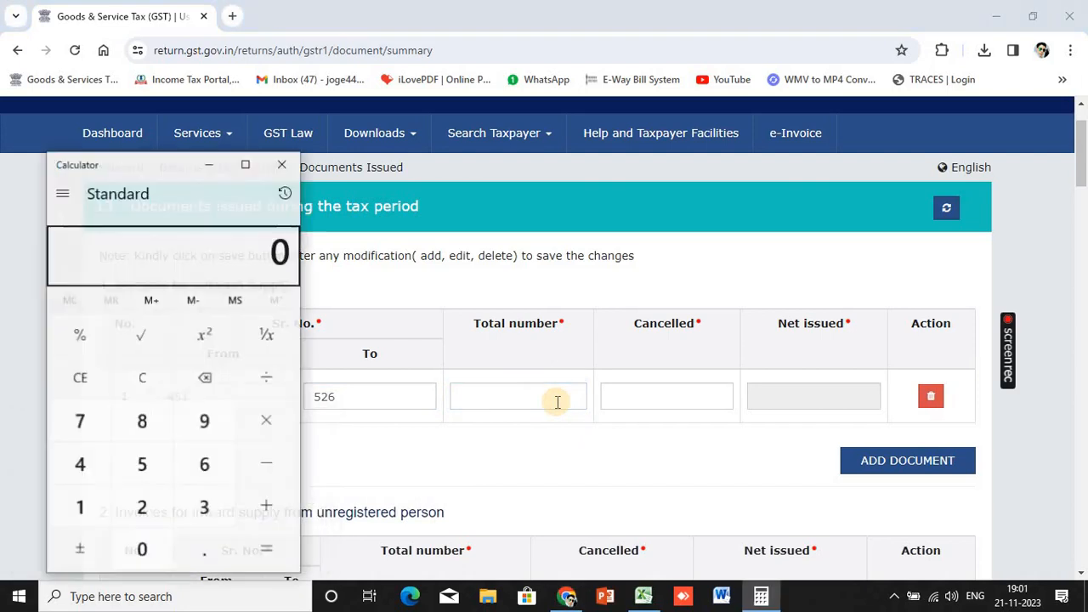
{"action": "type", "text": "526"}
{"action": "key", "text": "slash"}
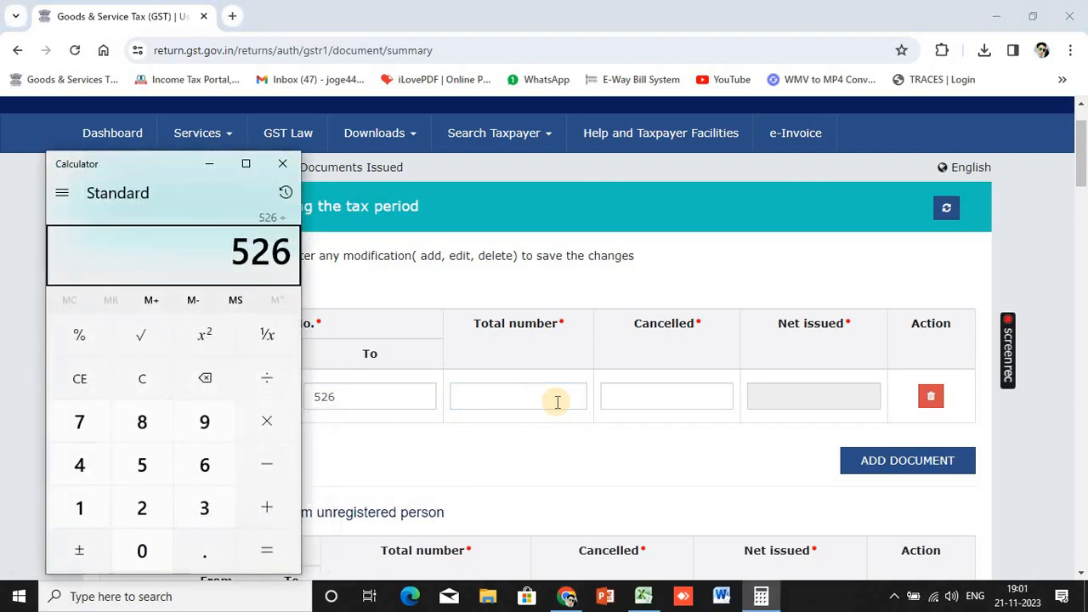
{"action": "key", "text": "4"}
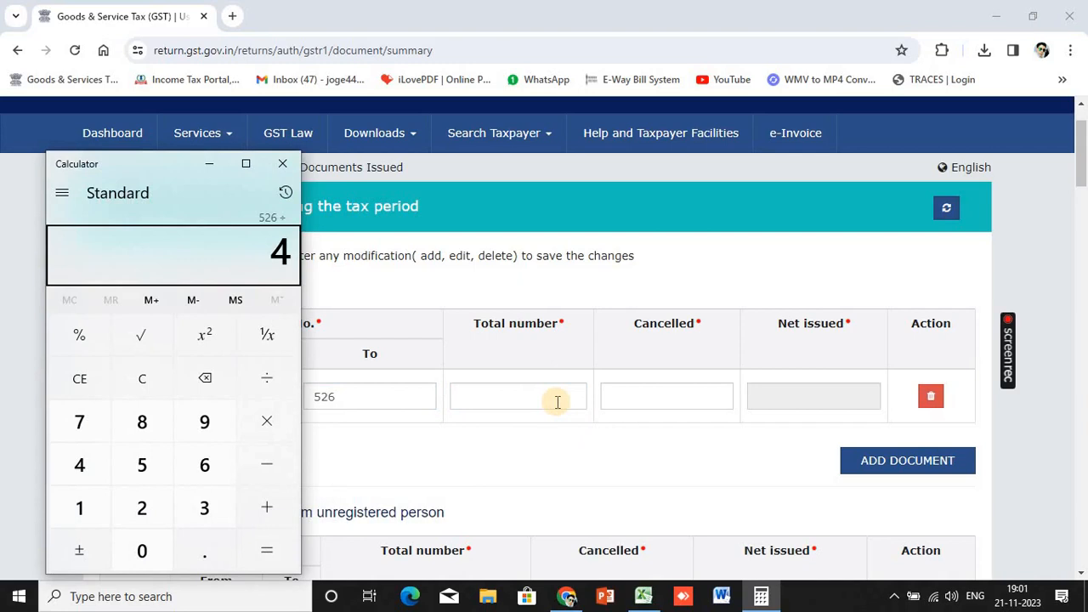
{"action": "key", "text": "0"}
{"action": "key", "text": "Return"}
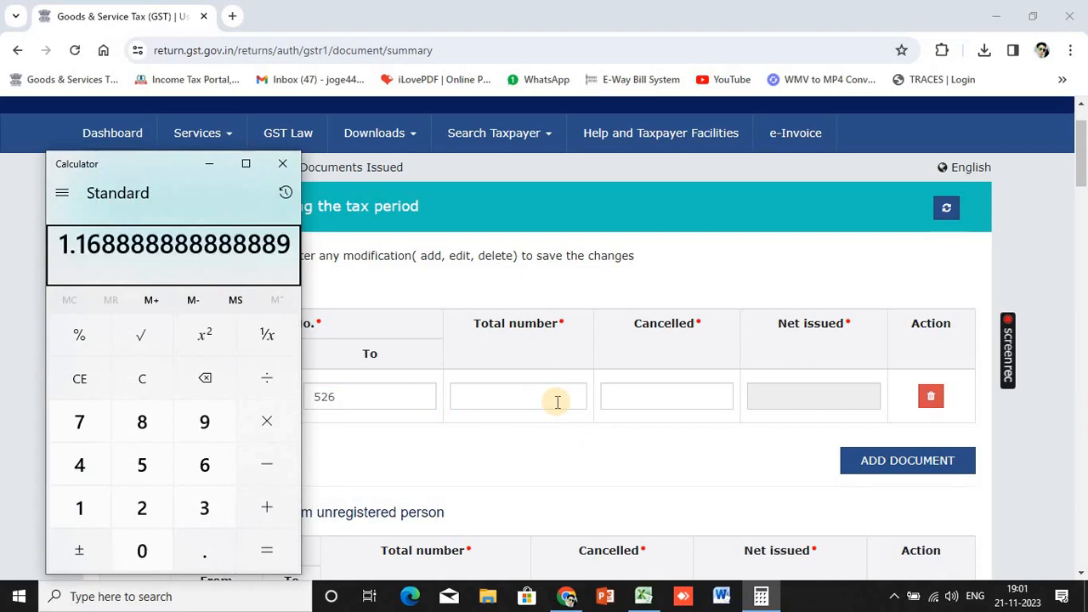
{"action": "key", "text": "Escape"}
{"action": "type", "text": "526"}
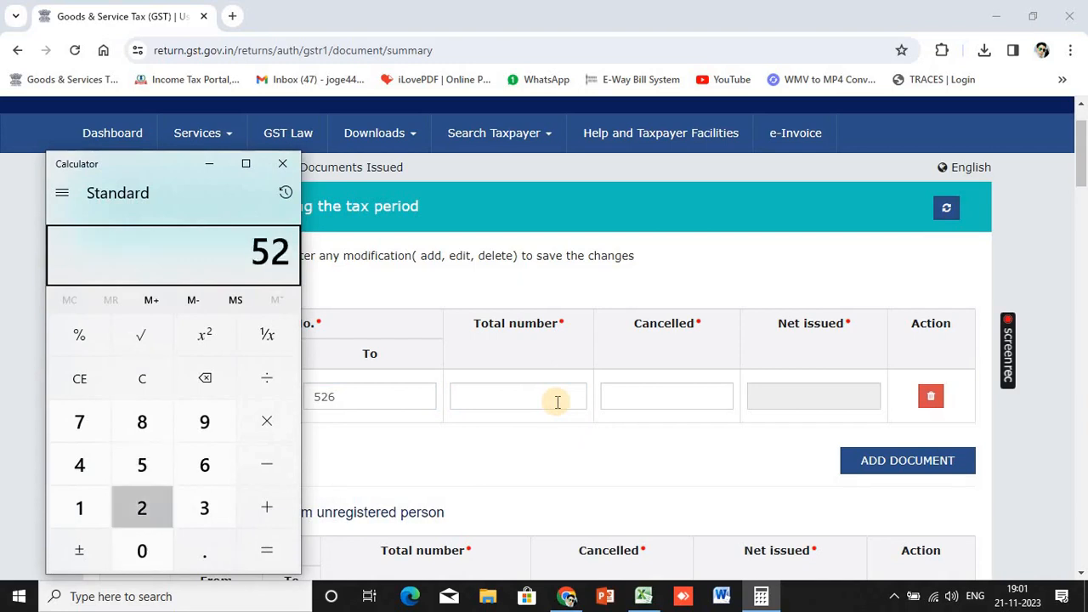
{"action": "key", "text": "minus"}
{"action": "type", "text": "450"}
{"action": "key", "text": "Return"}
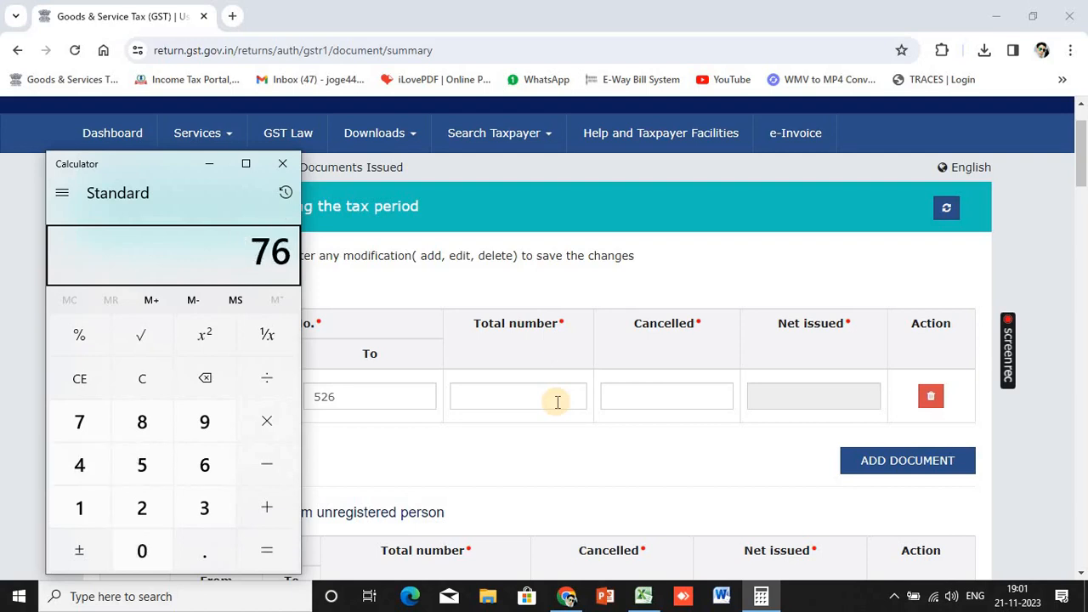
{"action": "left_click", "coordinate": [557, 401]}
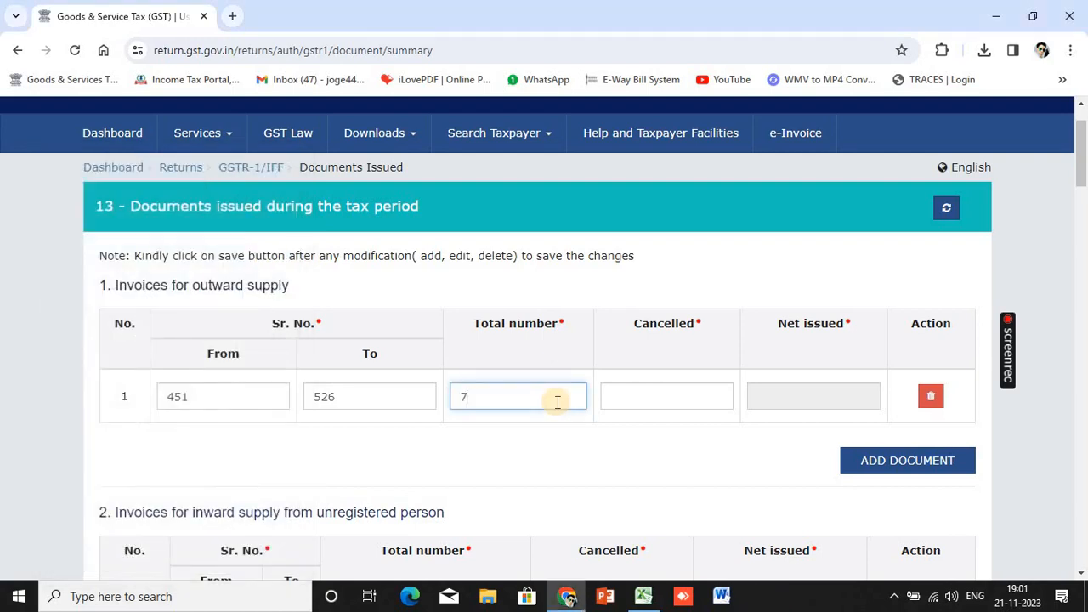
{"action": "left_click", "coordinate": [639, 388]}
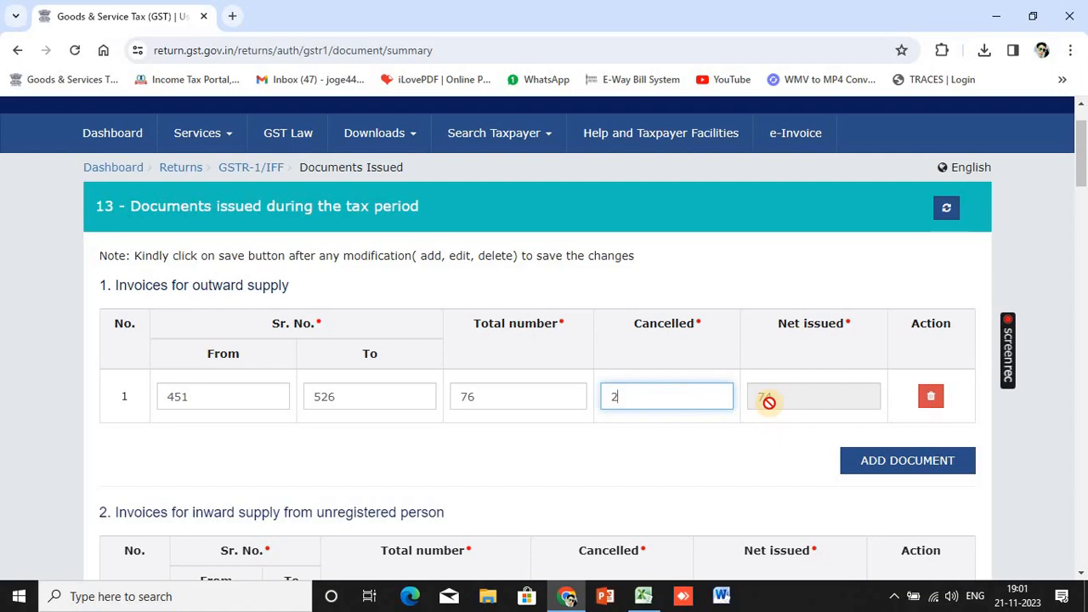
Save the Table 13 entry and go back to the GSTR-1 dashboard
{"action": "scroll", "coordinate": [769, 404], "scroll_direction": "down", "scroll_amount": 20}
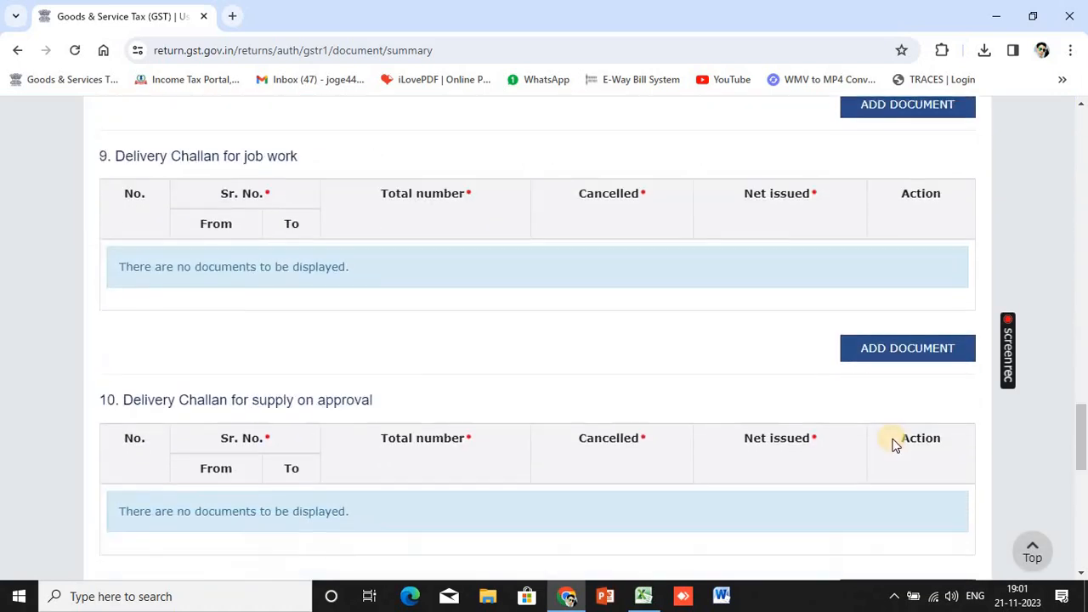
{"action": "scroll", "coordinate": [893, 443], "scroll_direction": "down", "scroll_amount": 8}
{"action": "left_click", "coordinate": [936, 463]}
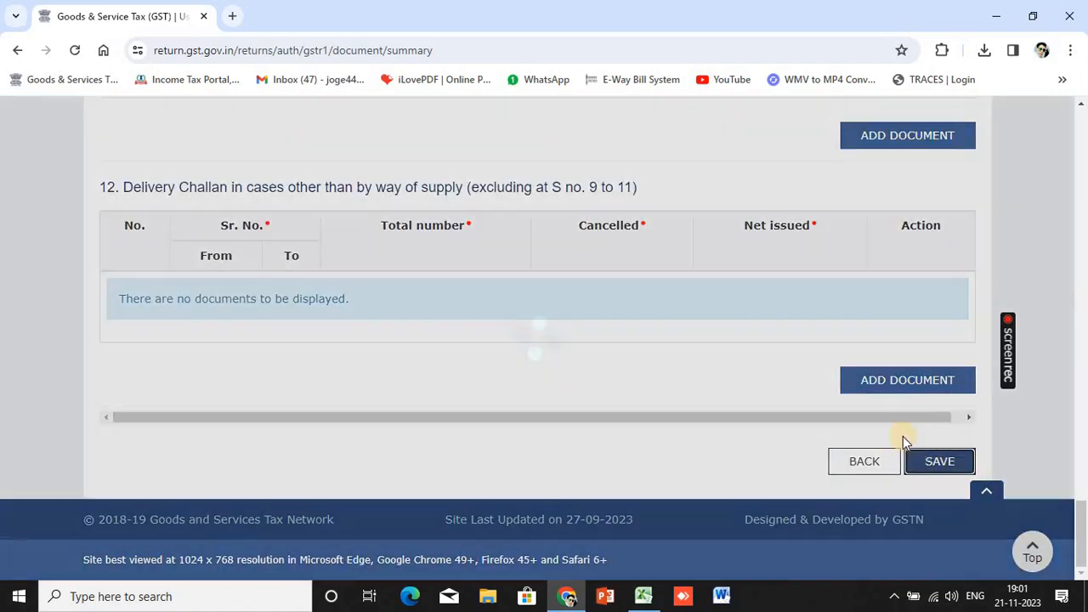
{"action": "scroll", "coordinate": [870, 480], "scroll_direction": "down", "scroll_amount": 15}
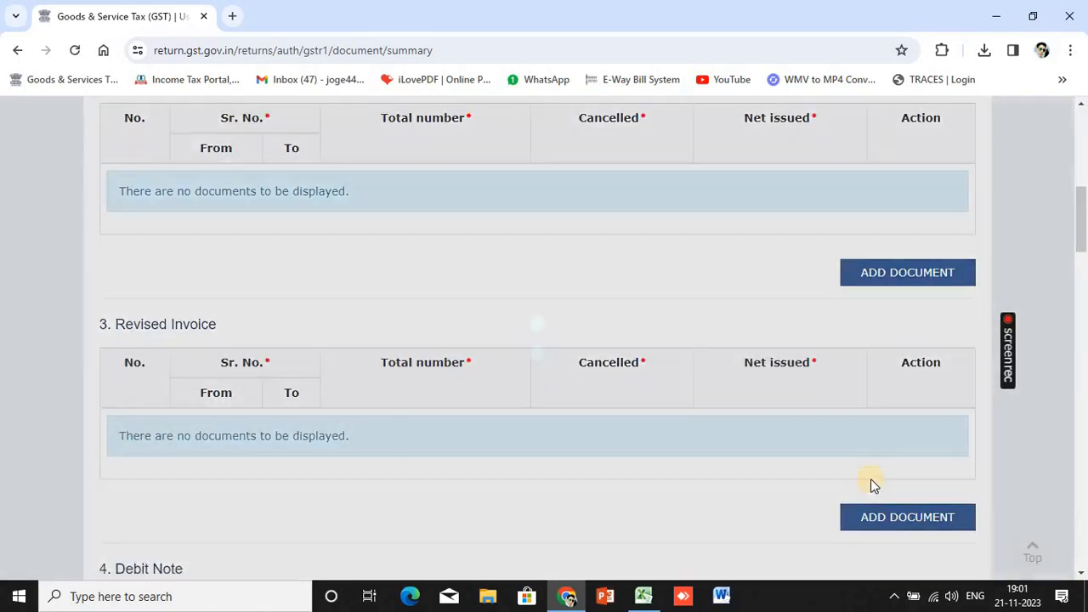
{"action": "scroll", "coordinate": [854, 493], "scroll_direction": "down", "scroll_amount": 10}
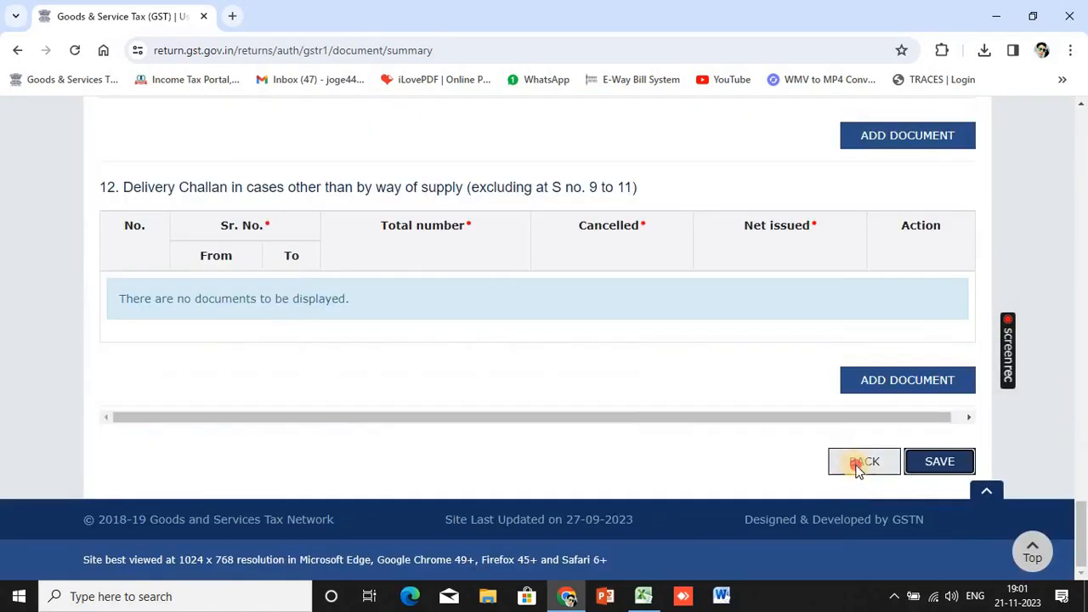
{"action": "left_click", "coordinate": [857, 463]}
{"action": "scroll", "coordinate": [553, 408], "scroll_direction": "down", "scroll_amount": 5}
{"action": "scroll", "coordinate": [124, 408], "scroll_direction": "up", "scroll_amount": 1}
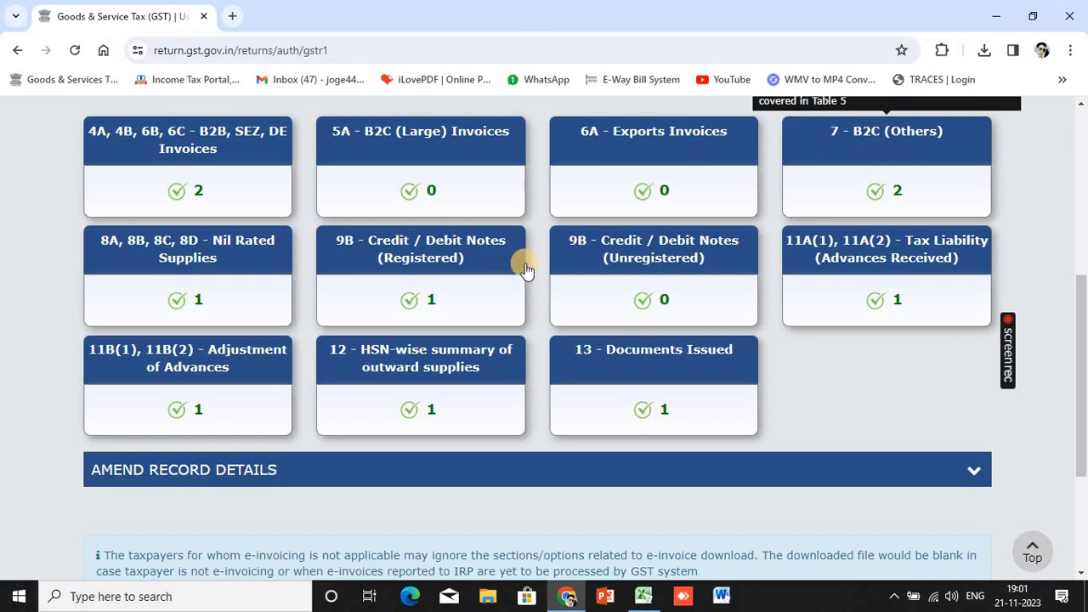
{"action": "left_click", "coordinate": [213, 247]}
{"action": "scroll", "coordinate": [453, 330], "scroll_direction": "down", "scroll_amount": 2}
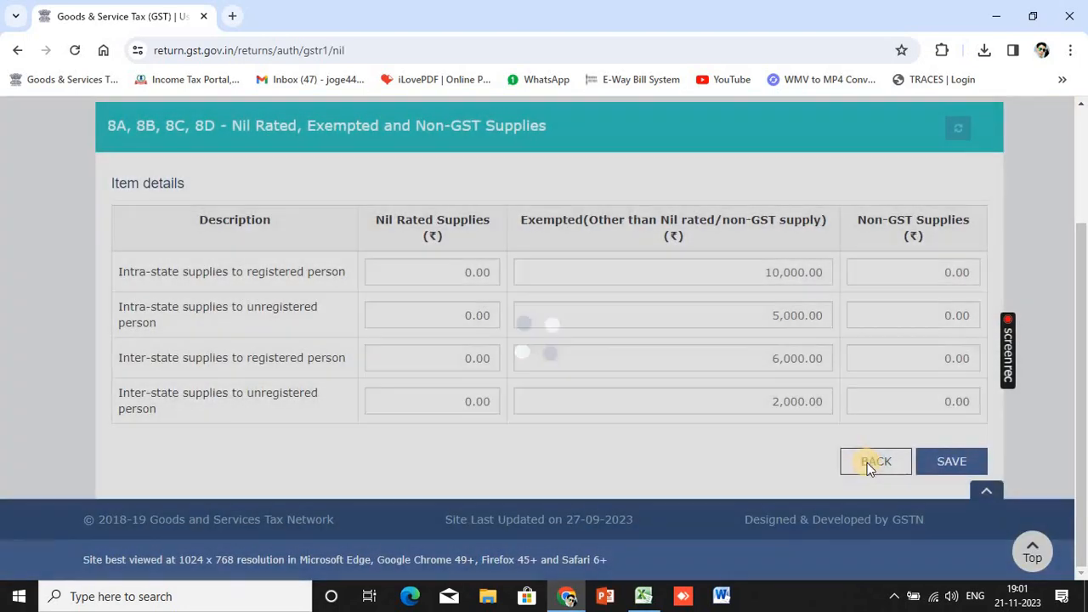
{"action": "left_click", "coordinate": [867, 463]}
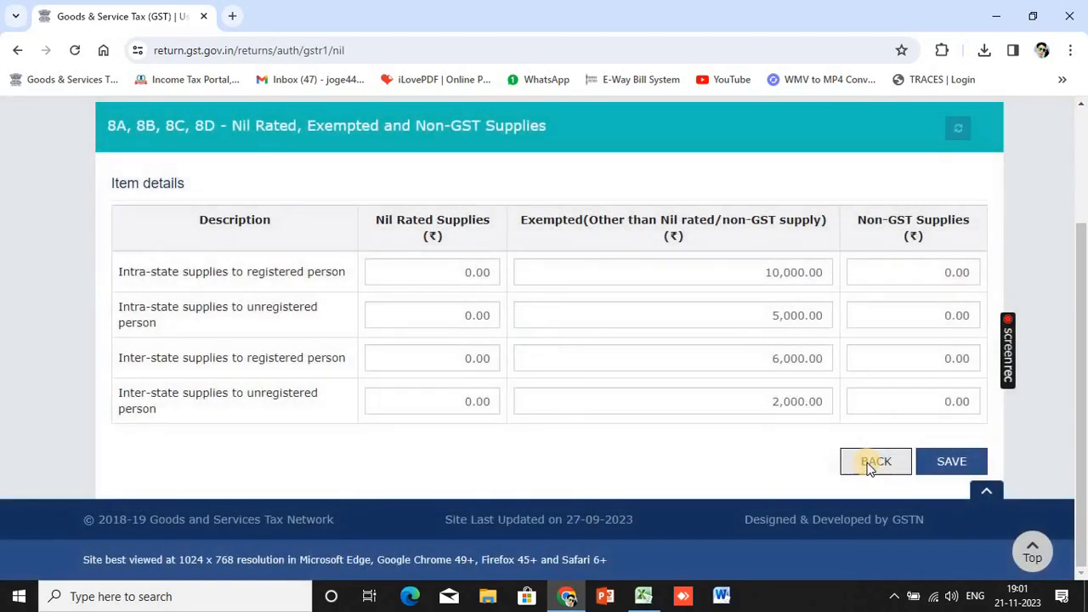
{"action": "scroll", "coordinate": [430, 450], "scroll_direction": "down", "scroll_amount": 3}
{"action": "scroll", "coordinate": [419, 439], "scroll_direction": "down", "scroll_amount": 1}
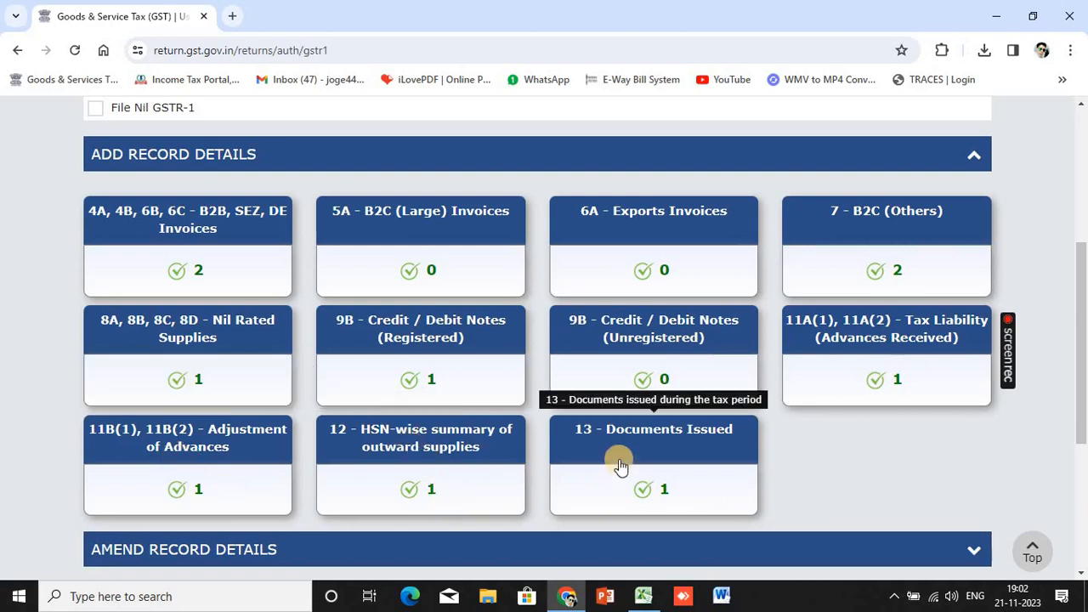
{"action": "scroll", "coordinate": [619, 465], "scroll_direction": "down", "scroll_amount": 3}
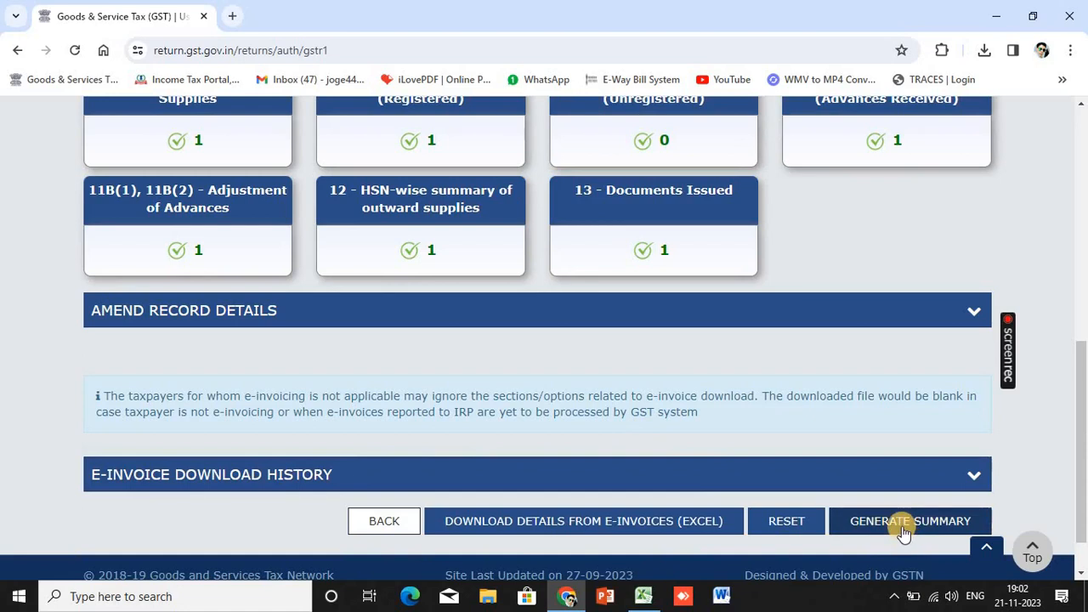
{"action": "scroll", "coordinate": [825, 396], "scroll_direction": "up", "scroll_amount": 3}
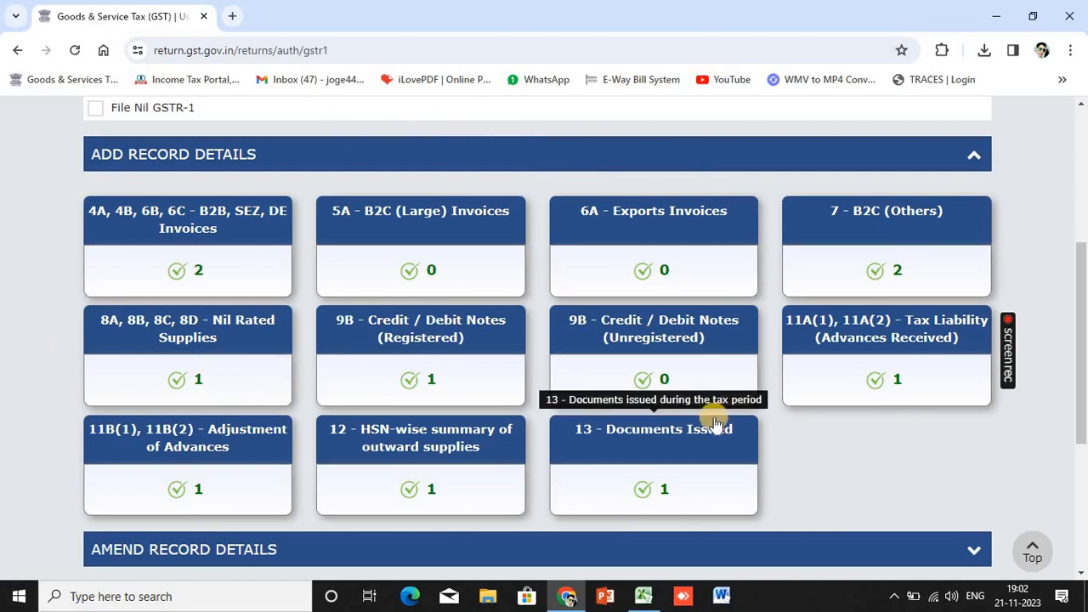
{"action": "scroll", "coordinate": [364, 388], "scroll_direction": "down", "scroll_amount": 3}
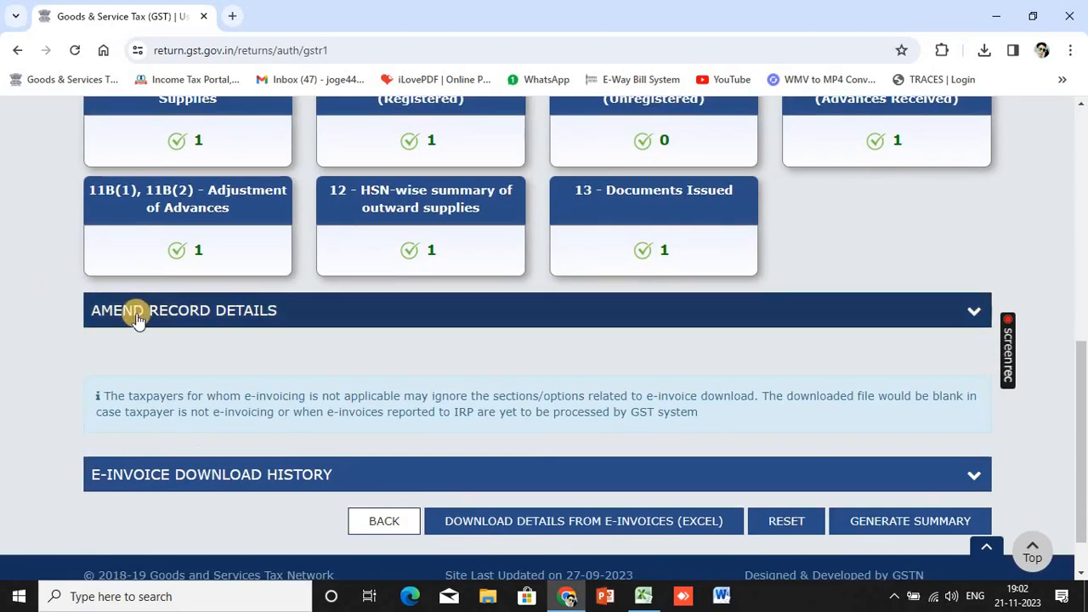
{"action": "left_click", "coordinate": [948, 315]}
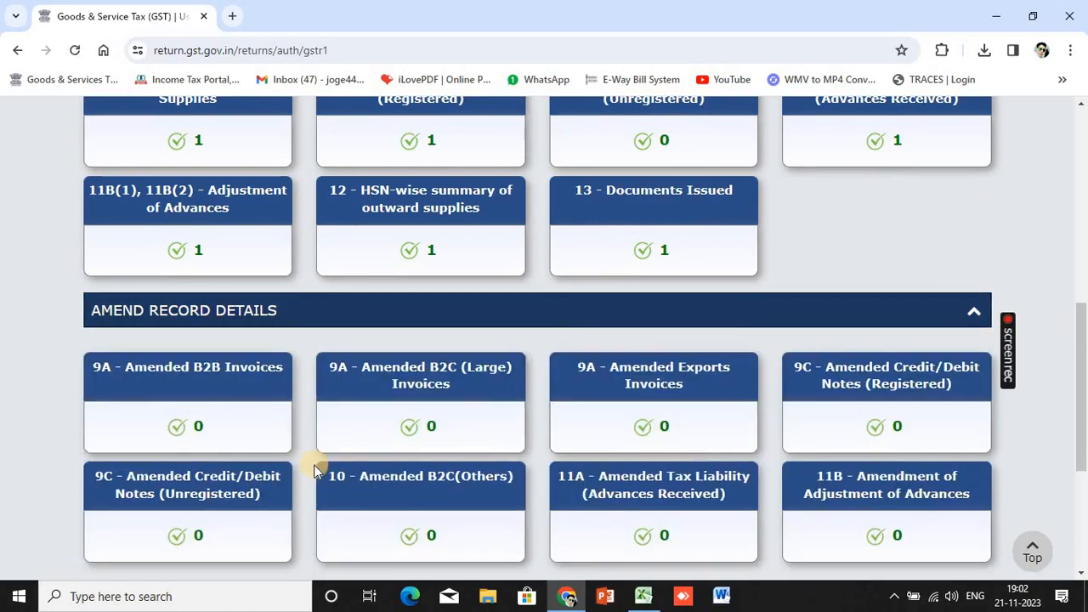
{"action": "left_click", "coordinate": [152, 382]}
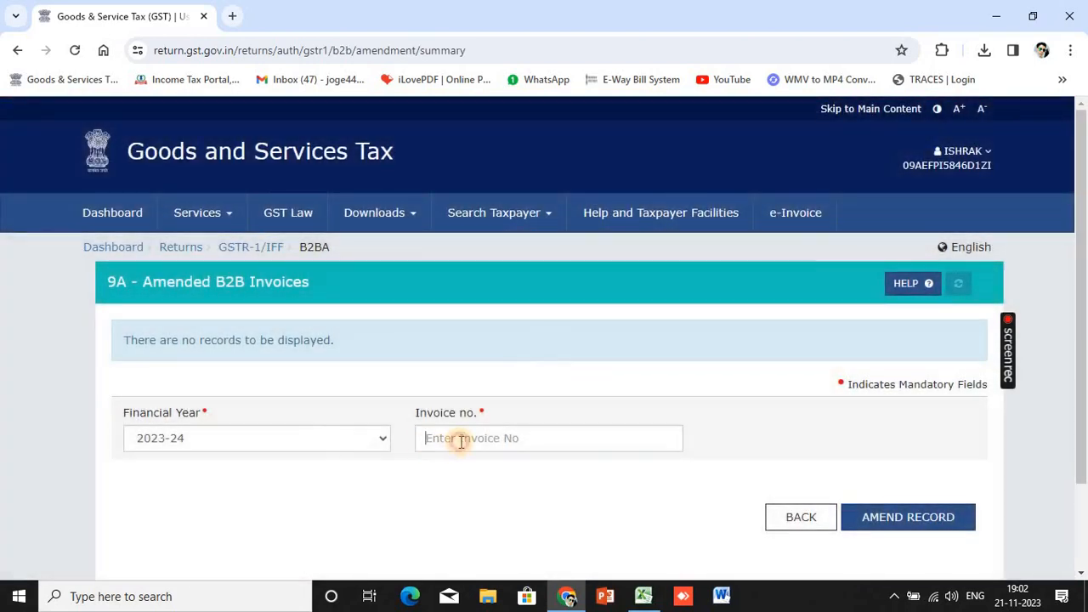
{"action": "left_click", "coordinate": [459, 439]}
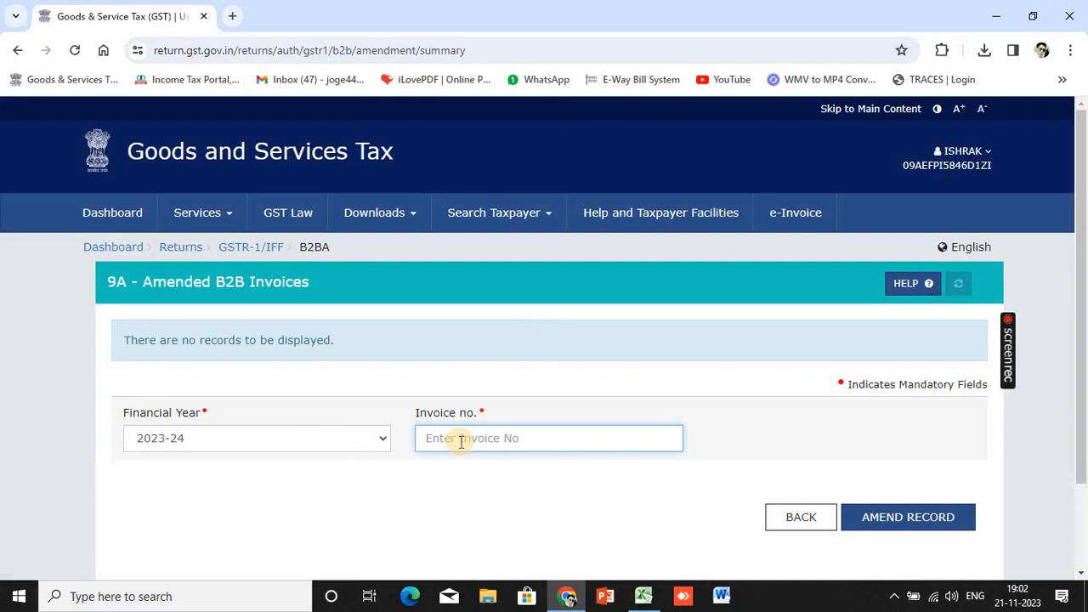
{"action": "type", "text": "425"}
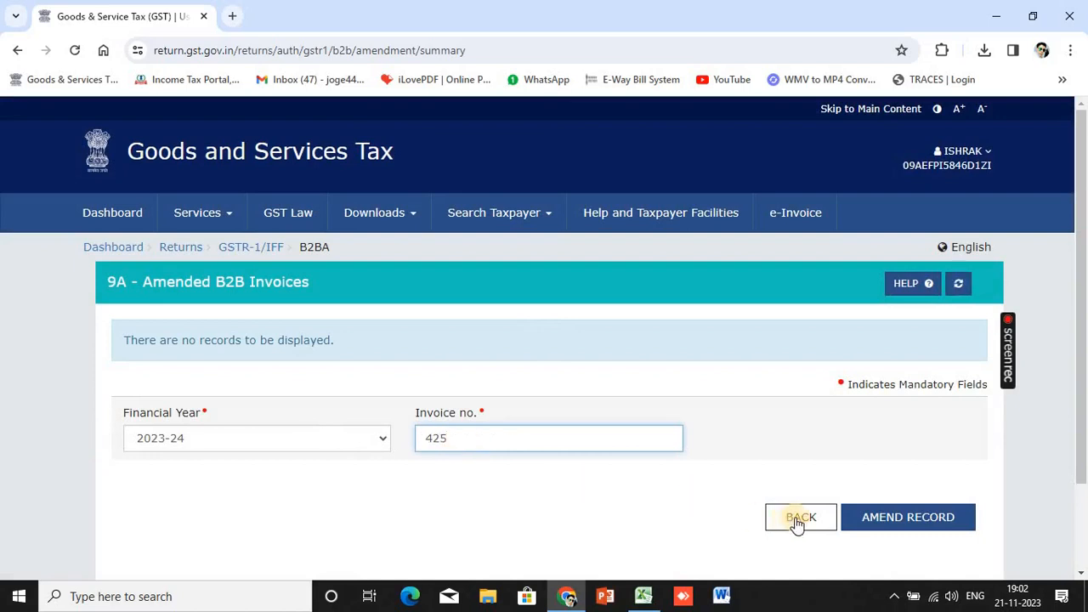
{"action": "left_click", "coordinate": [883, 520]}
{"action": "scroll", "coordinate": [595, 467], "scroll_direction": "down", "scroll_amount": 1}
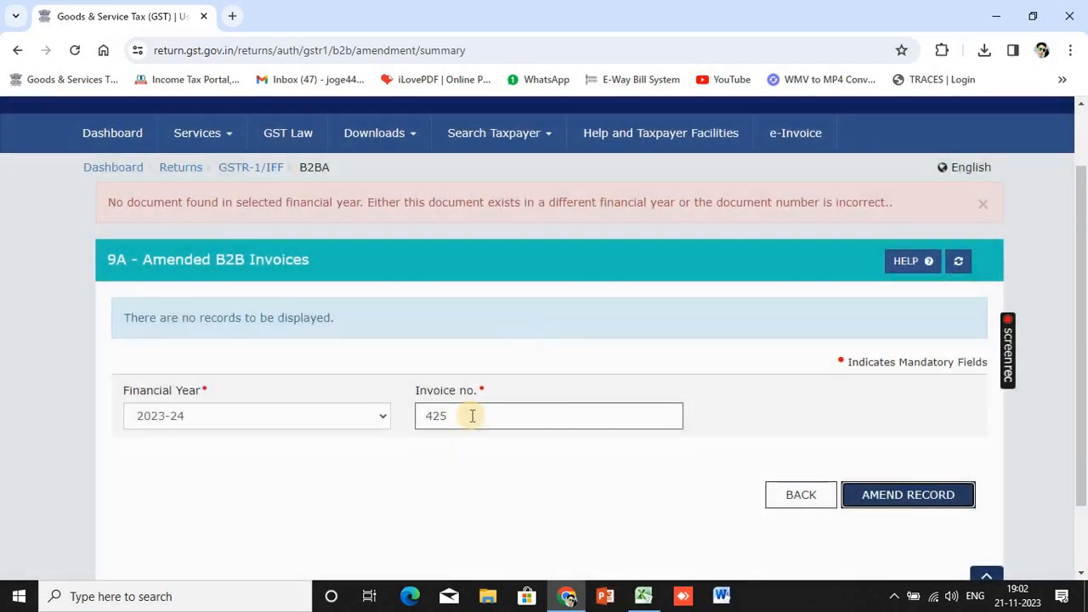
{"action": "left_click", "coordinate": [471, 414]}
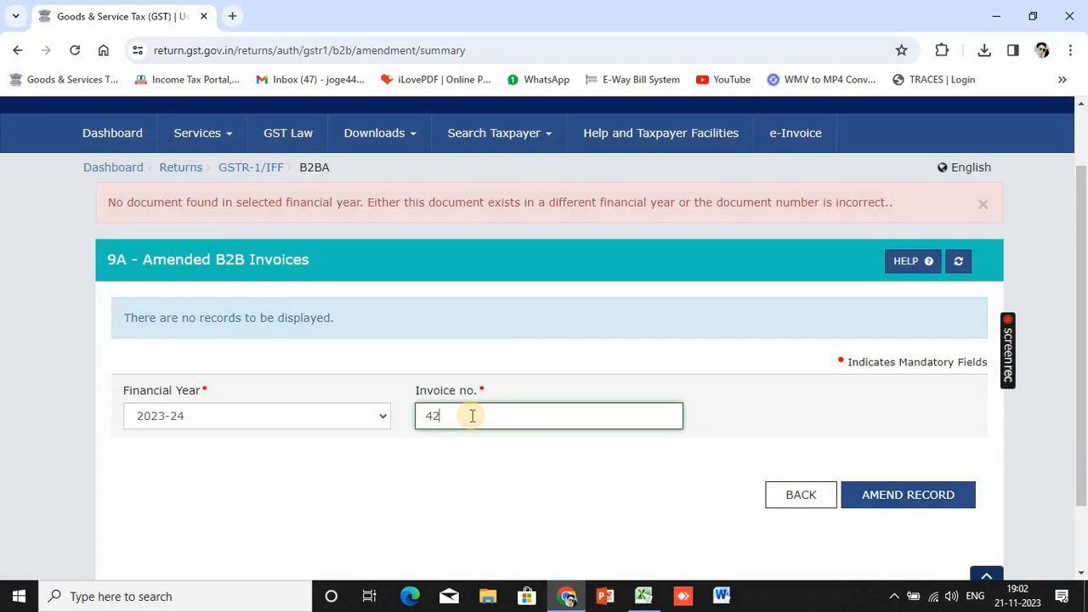
{"action": "left_click", "coordinate": [939, 498]}
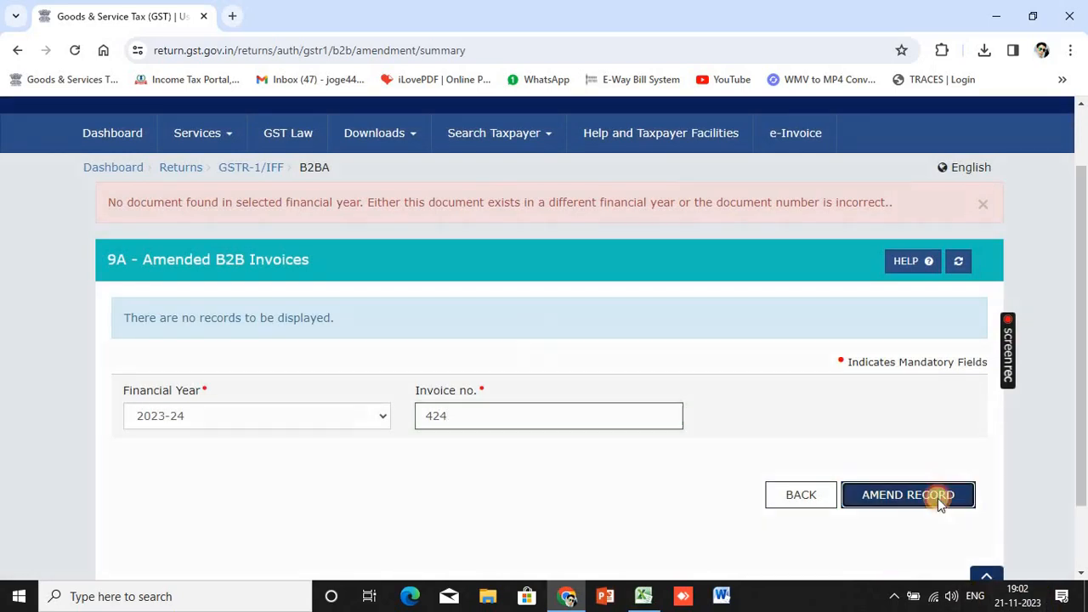
{"action": "scroll", "coordinate": [799, 470], "scroll_direction": "down", "scroll_amount": 4}
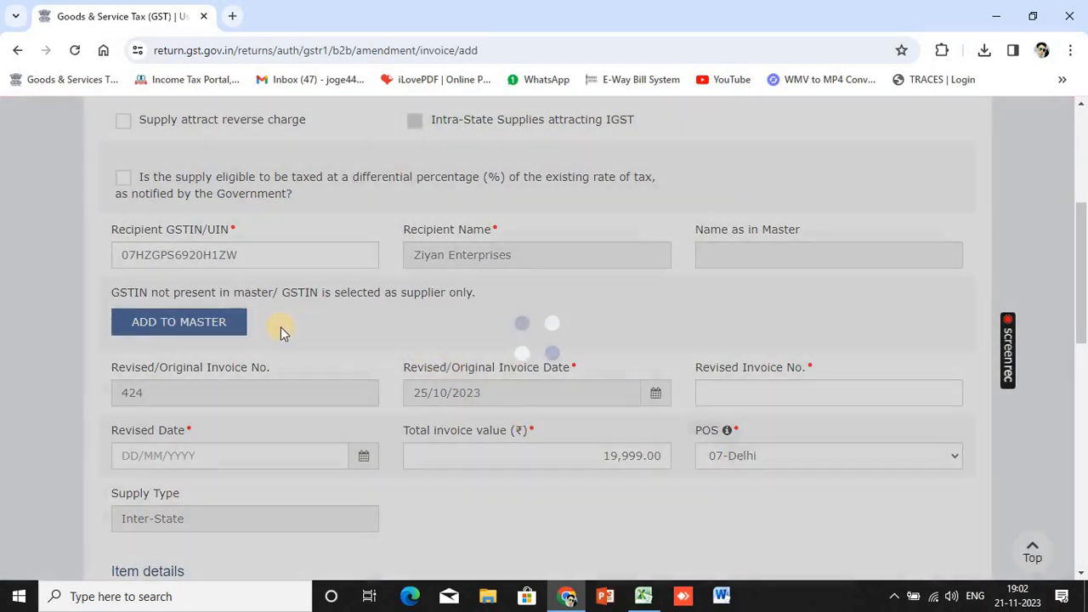
{"action": "scroll", "coordinate": [595, 323], "scroll_direction": "down", "scroll_amount": 2}
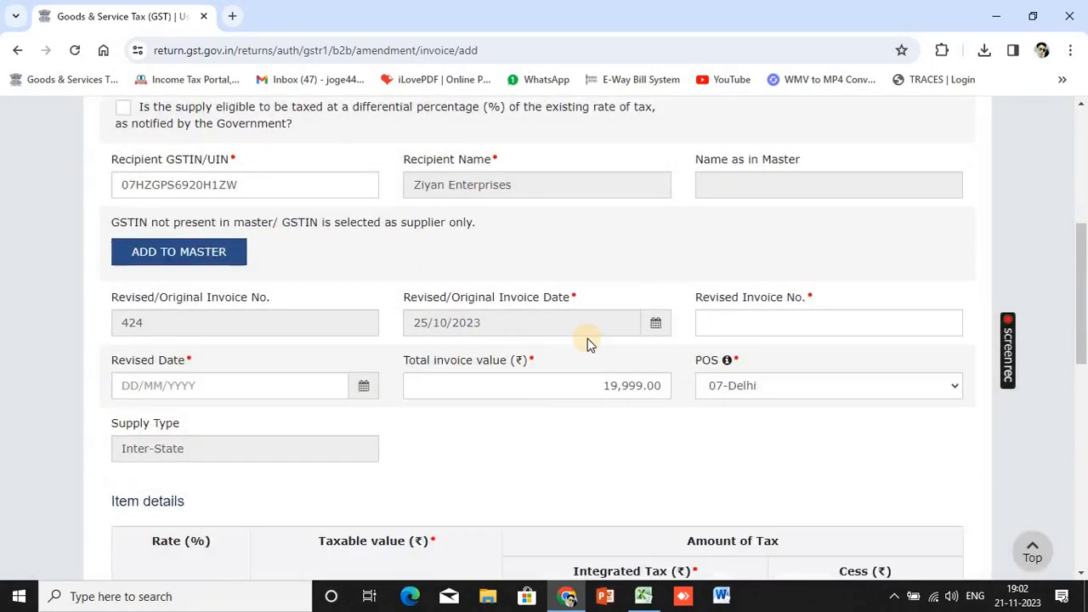
{"action": "scroll", "coordinate": [524, 417], "scroll_direction": "down", "scroll_amount": 5}
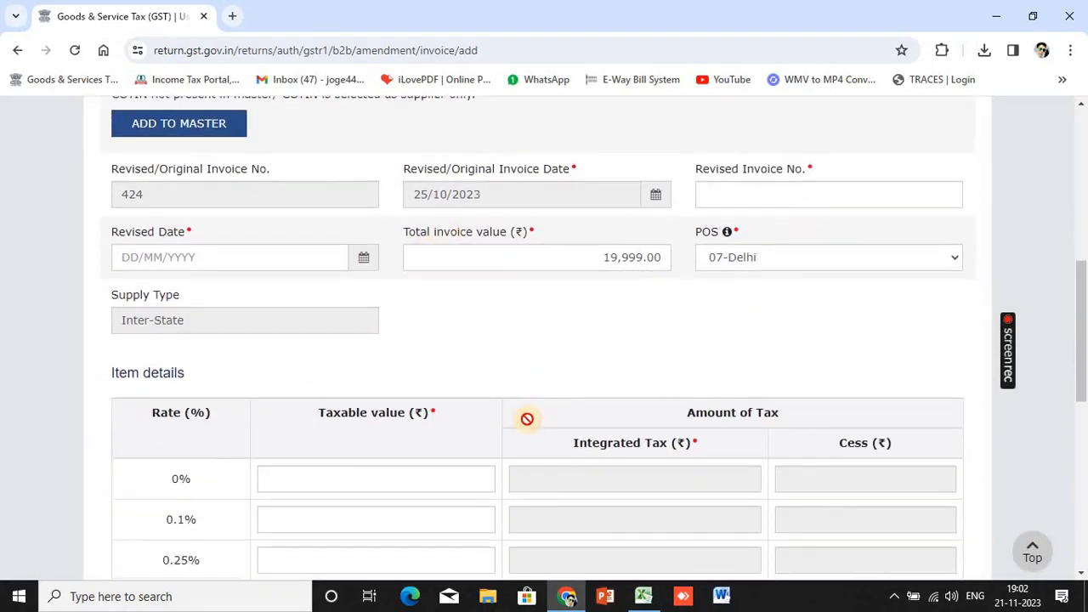
{"action": "scroll", "coordinate": [585, 503], "scroll_direction": "down", "scroll_amount": 3}
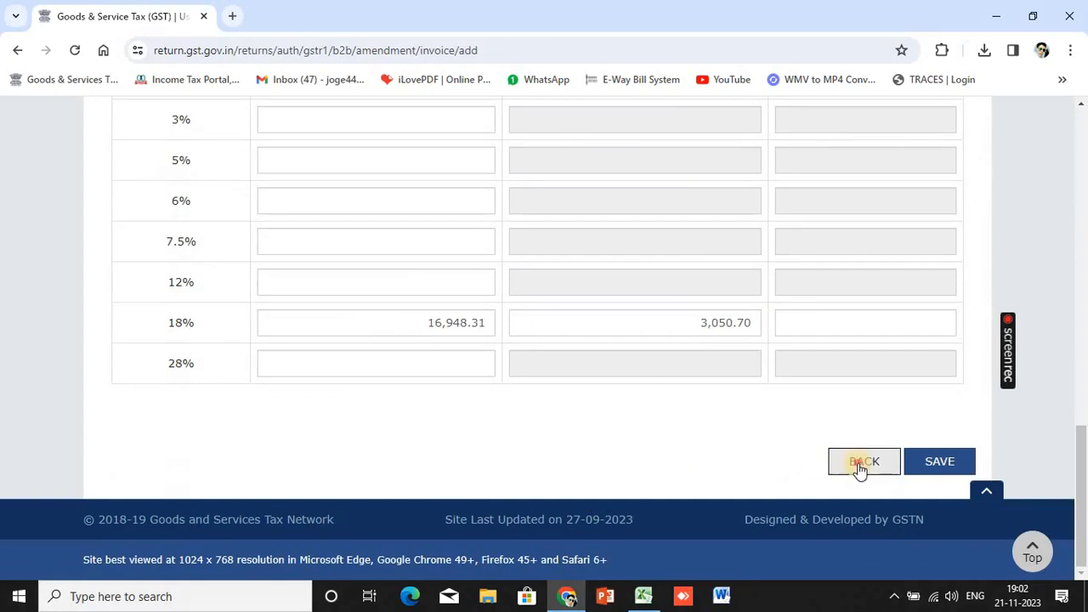
{"action": "left_click", "coordinate": [855, 466]}
{"action": "scroll", "coordinate": [803, 473], "scroll_direction": "down", "scroll_amount": 2}
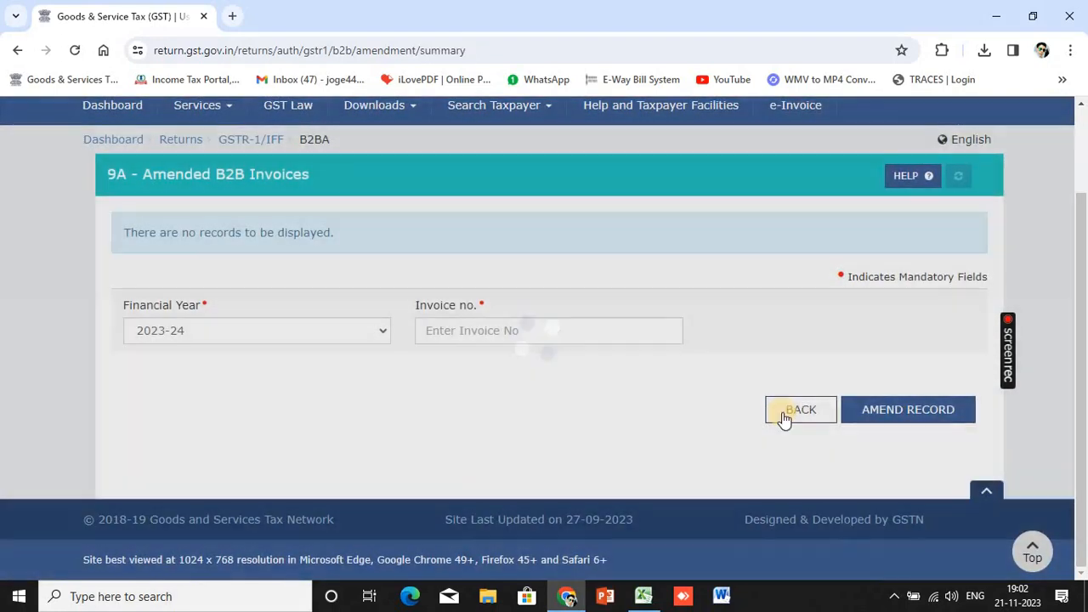
{"action": "left_click", "coordinate": [784, 416]}
{"action": "scroll", "coordinate": [780, 430], "scroll_direction": "down", "scroll_amount": 8}
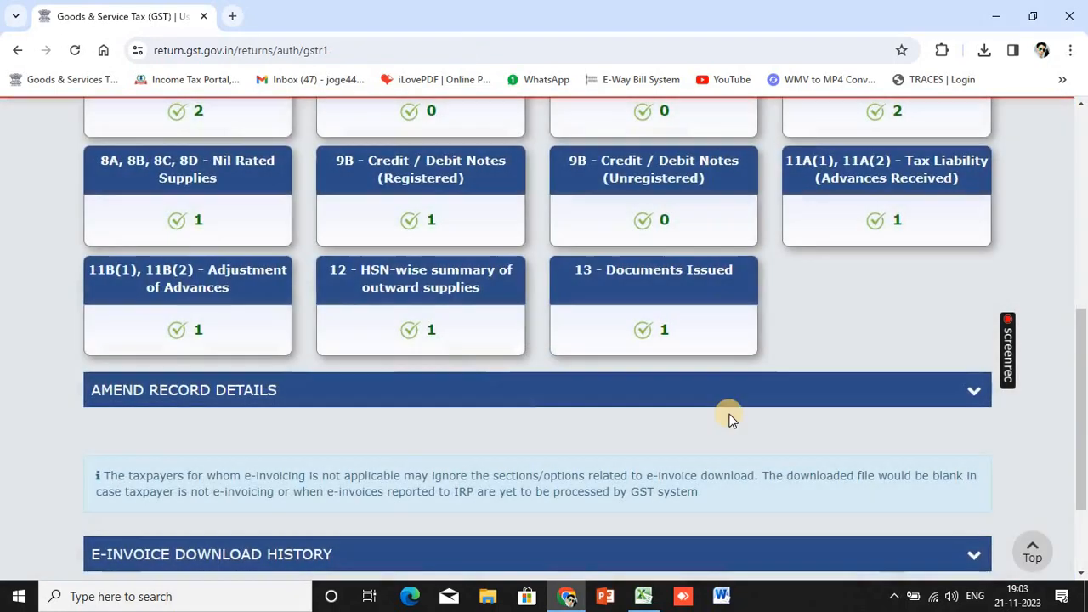